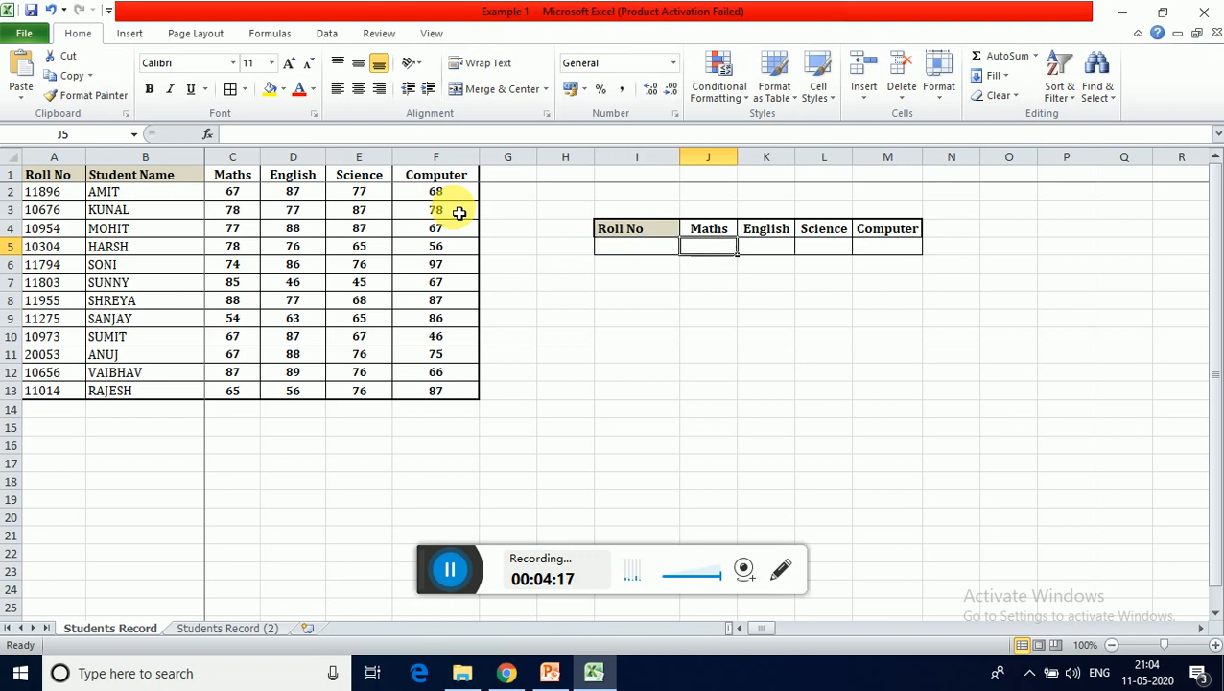
{"action": "key", "text": "Right"}
{"action": "key", "text": "Right"}
{"action": "key", "text": "Right"}
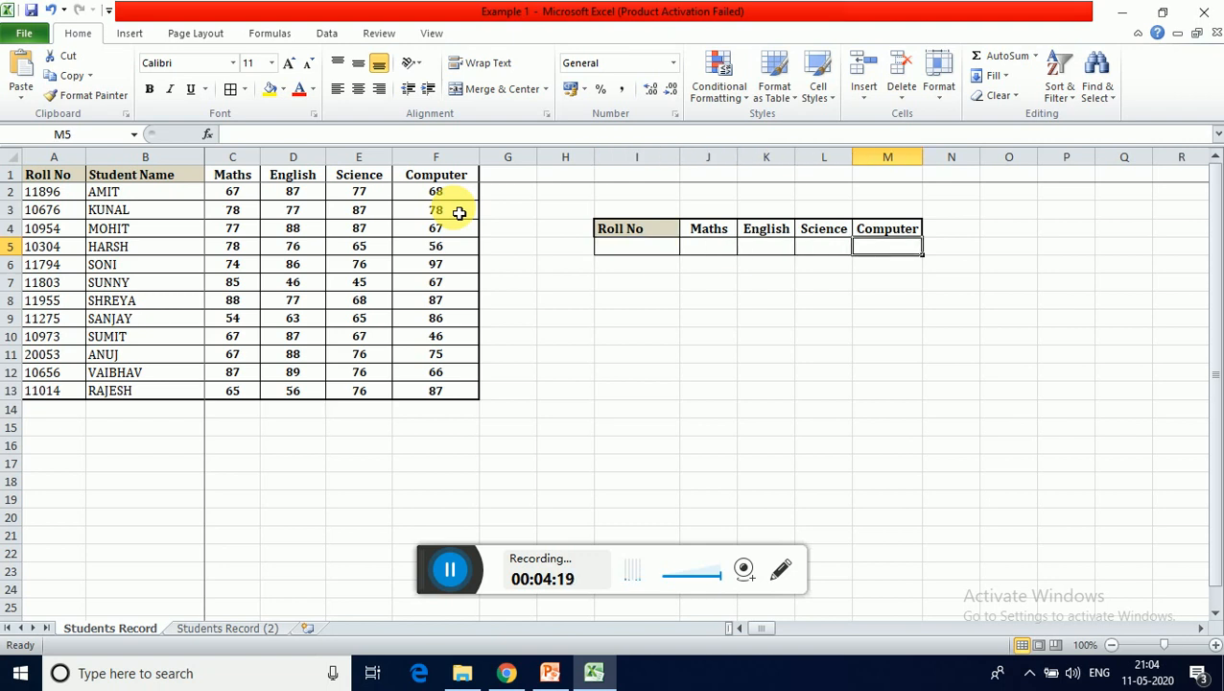
{"action": "key", "text": "Left"}
{"action": "key", "text": "Left"}
{"action": "key", "text": "Left"}
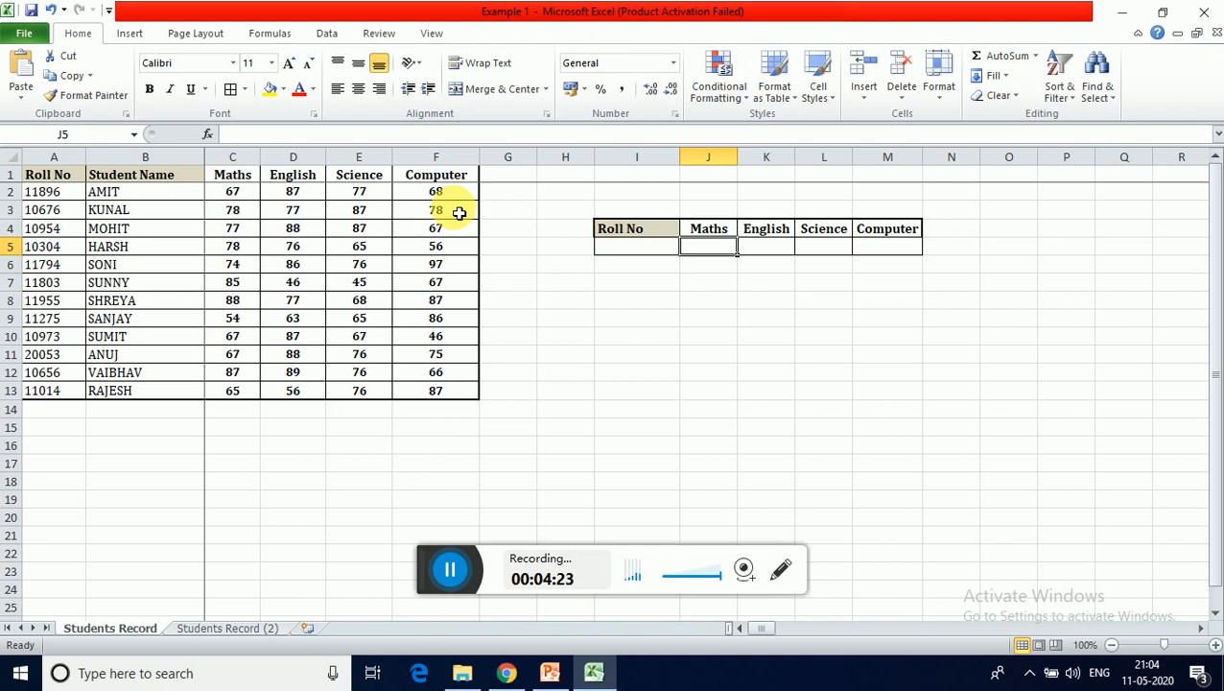
{"action": "type", "text": "="}
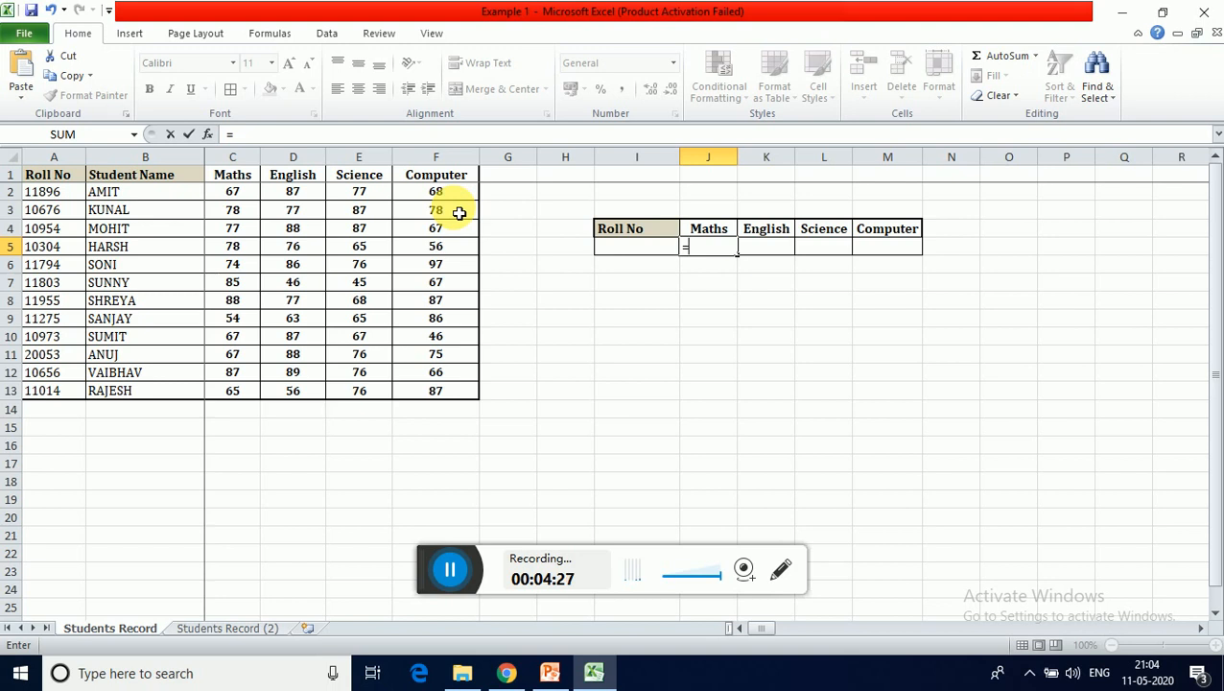
{"action": "type", "text": "vl"}
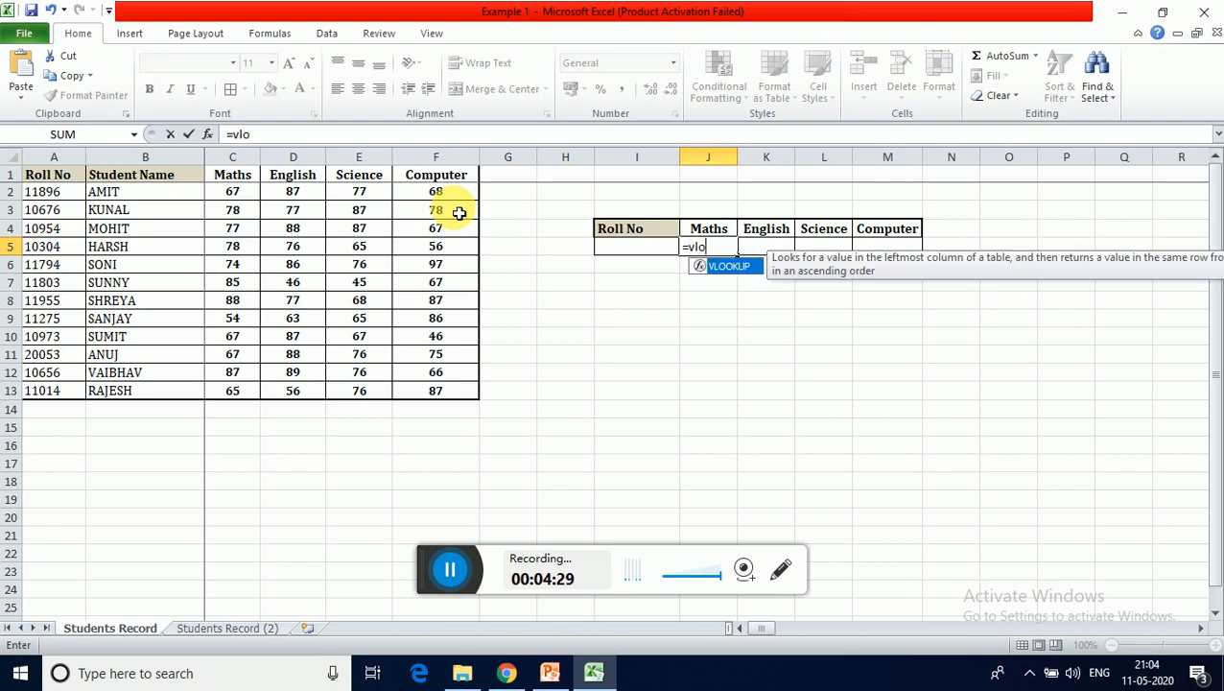
{"action": "type", "text": "o"}
{"action": "key", "text": "Tab"}
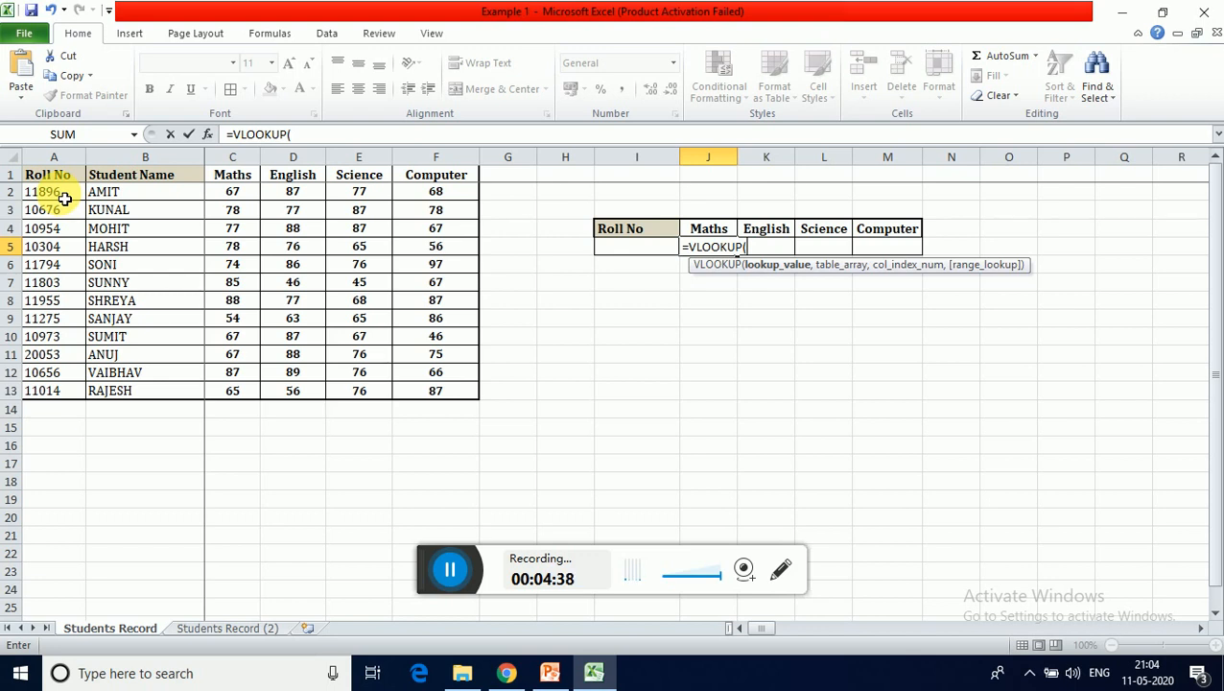
{"action": "left_click", "coordinate": [645, 253]}
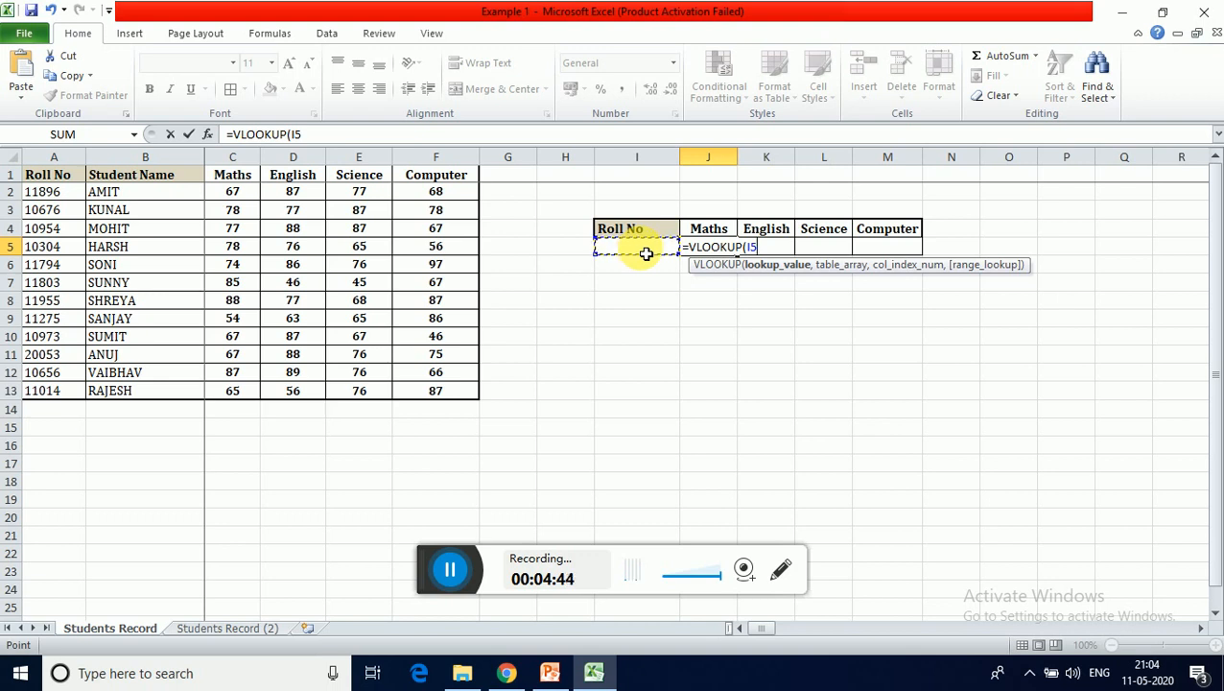
{"action": "key", "text": "Escape"}
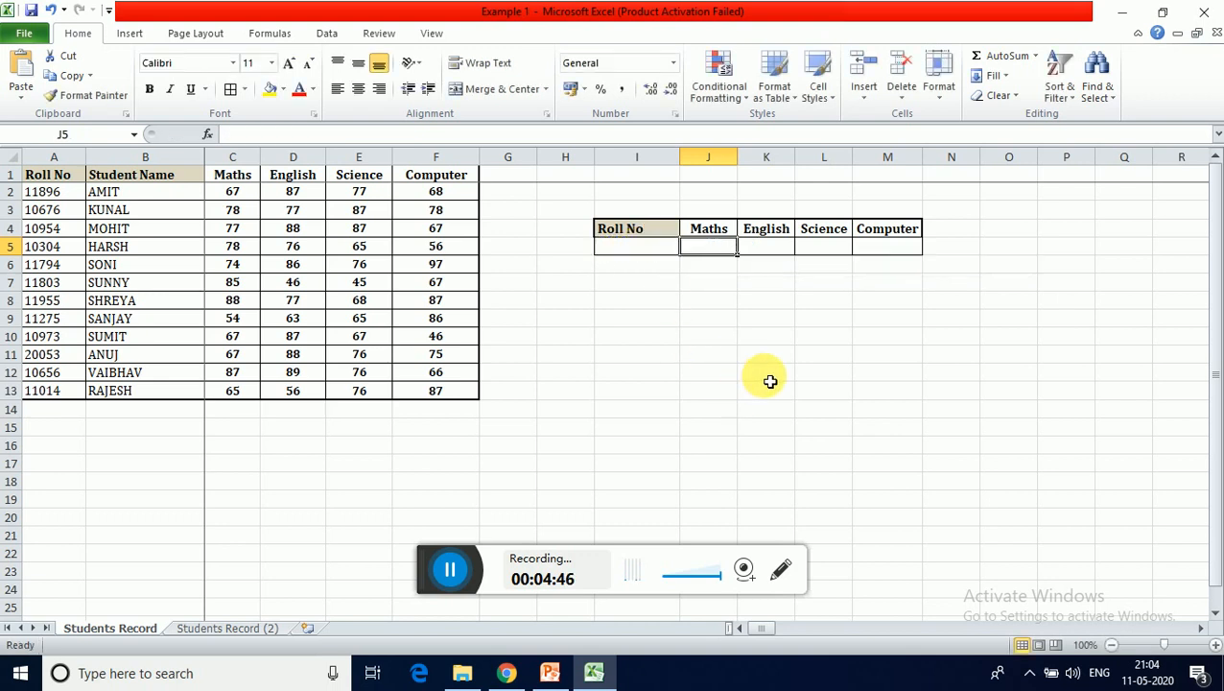
{"action": "type", "text": "=vl"}
{"action": "key", "text": "Tab"}
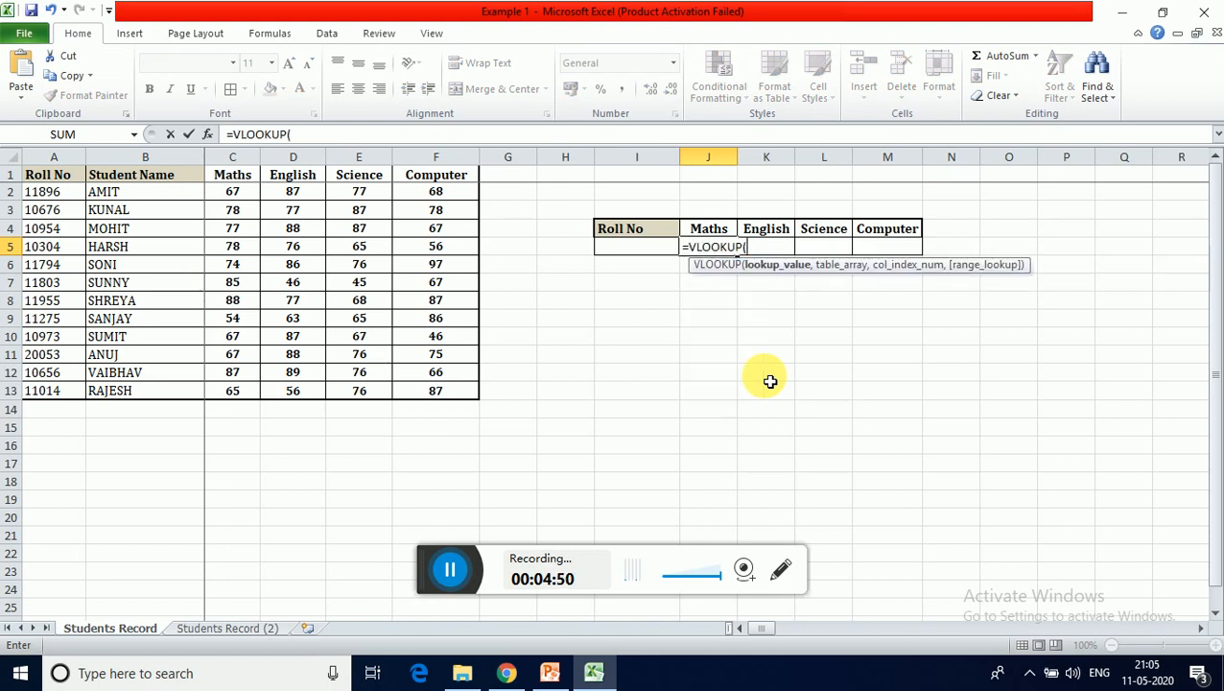
{"action": "key", "text": "Escape"}
Enter the roll number of the first listed student in cell I5 of the lookup table.
{"action": "left_click", "coordinate": [663, 254]}
{"action": "type", "text": "11"}
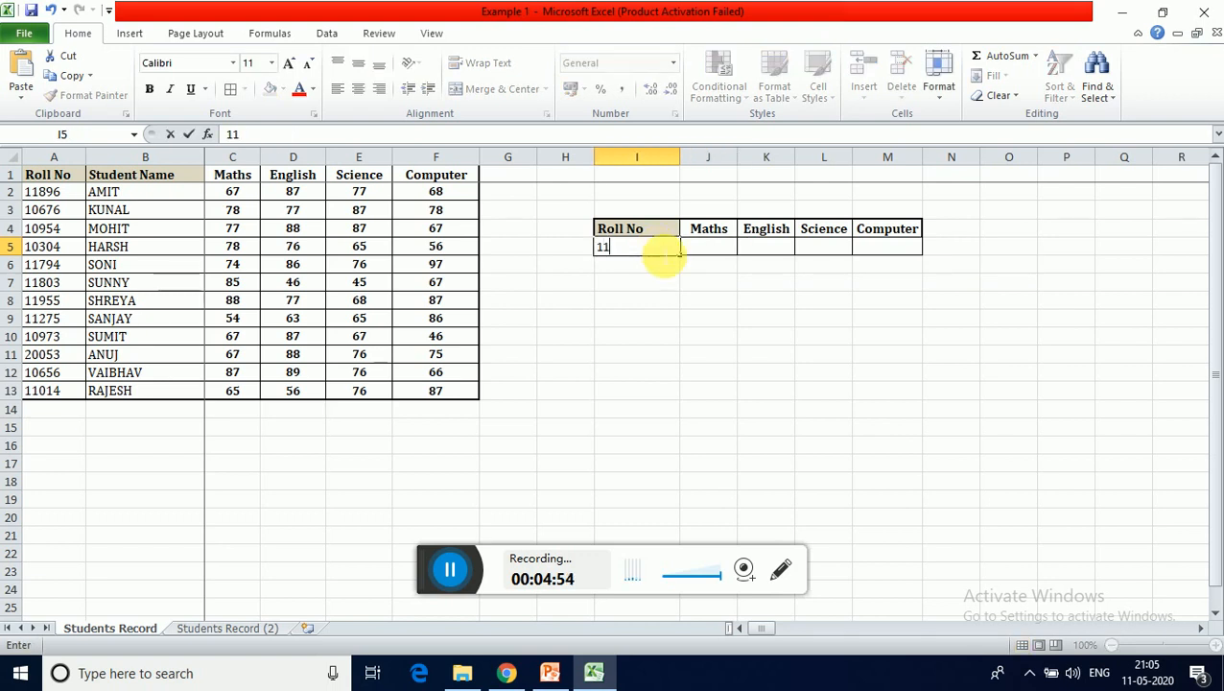
{"action": "type", "text": "896"}
{"action": "key", "text": "Tab"}
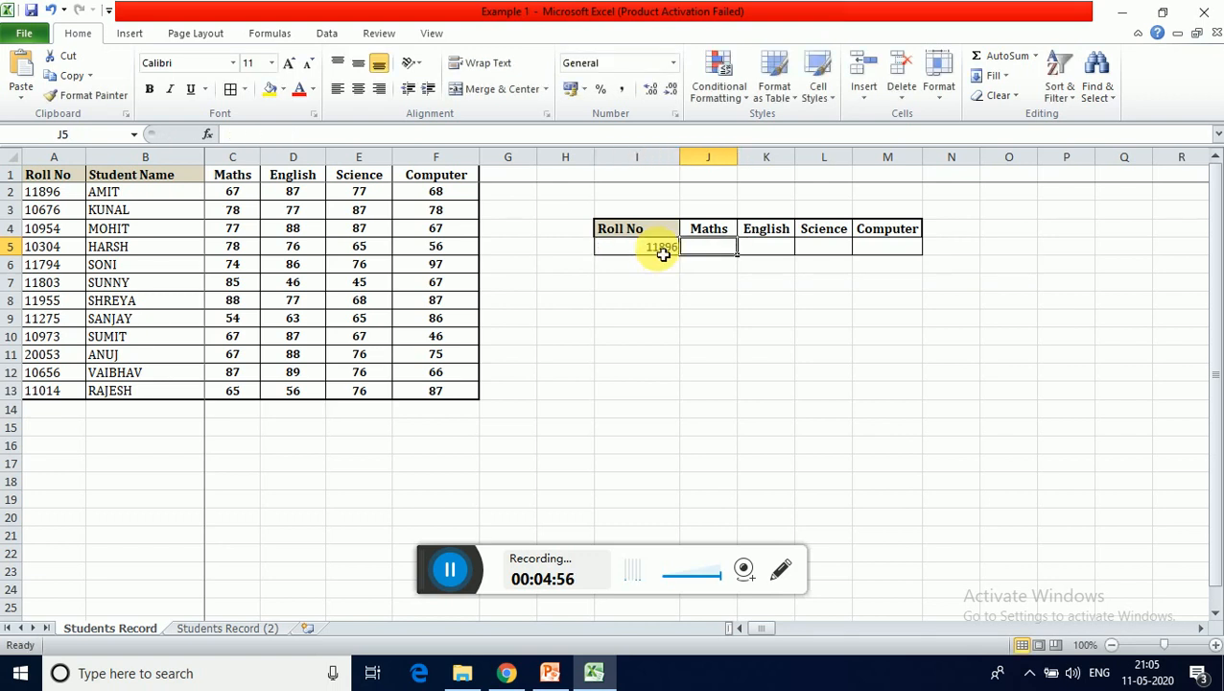
Enter the formula =VLOOKUP(I5,A2:C13,3,0) in cell J5 to look up the Maths mark.
{"action": "type", "text": "=vlo"}
{"action": "key", "text": "Tab"}
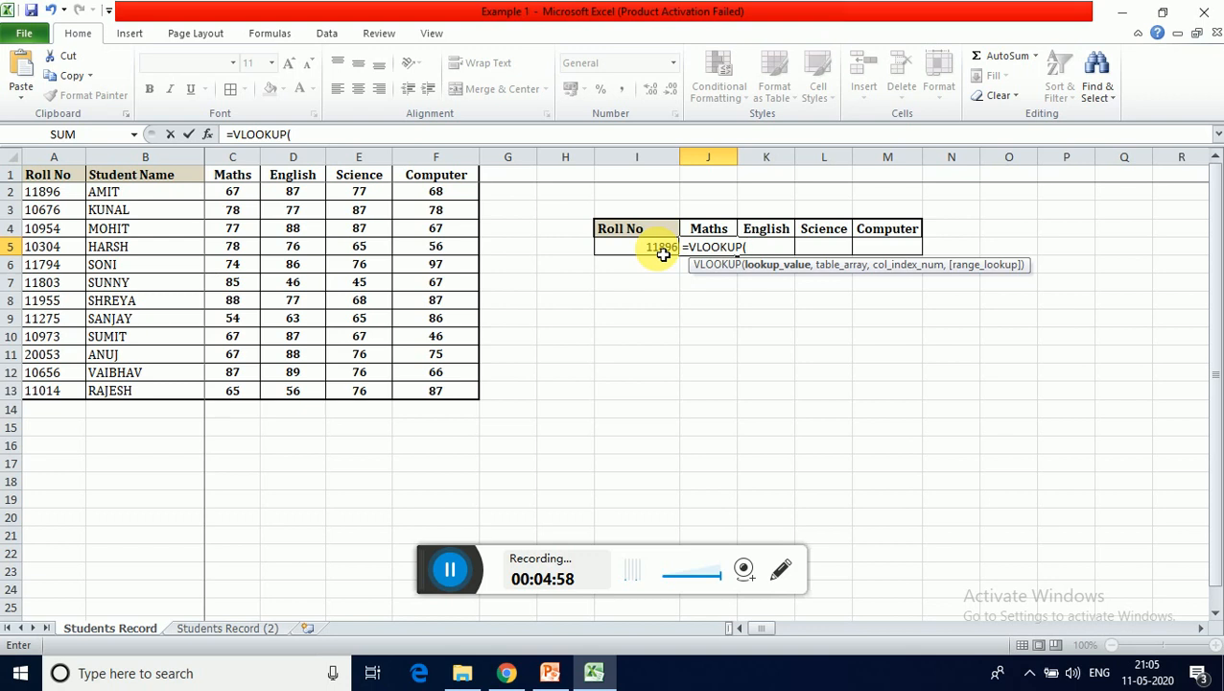
{"action": "left_click", "coordinate": [662, 254]}
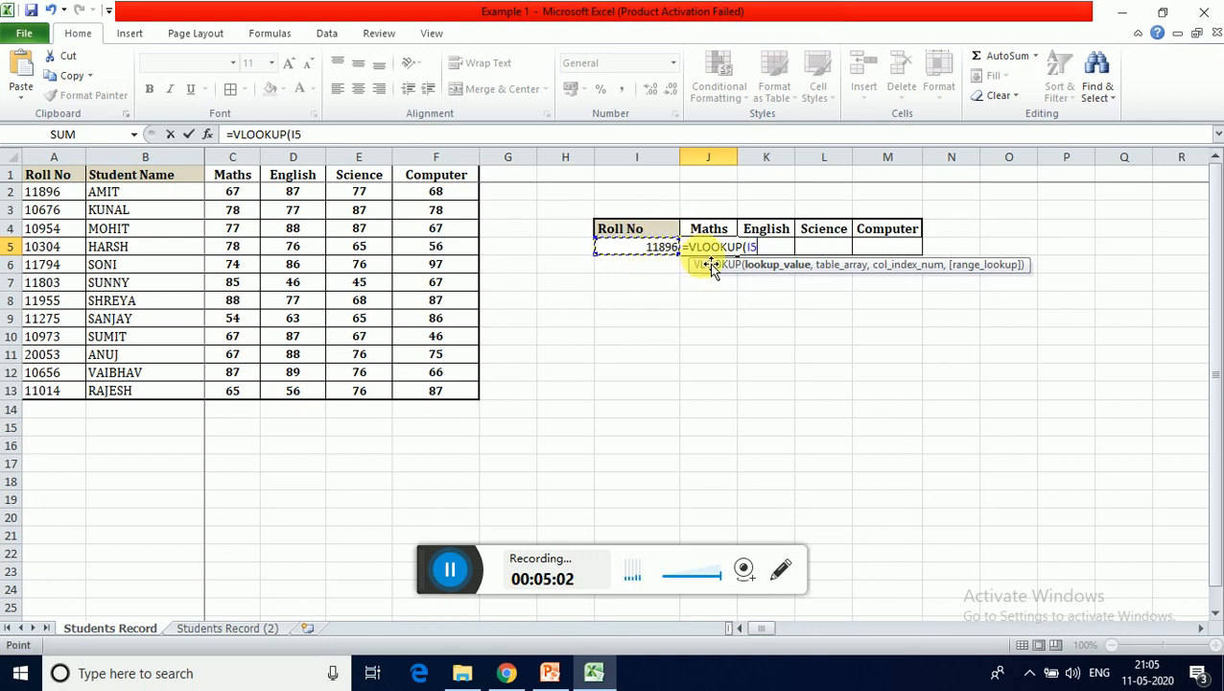
{"action": "type", "text": ","}
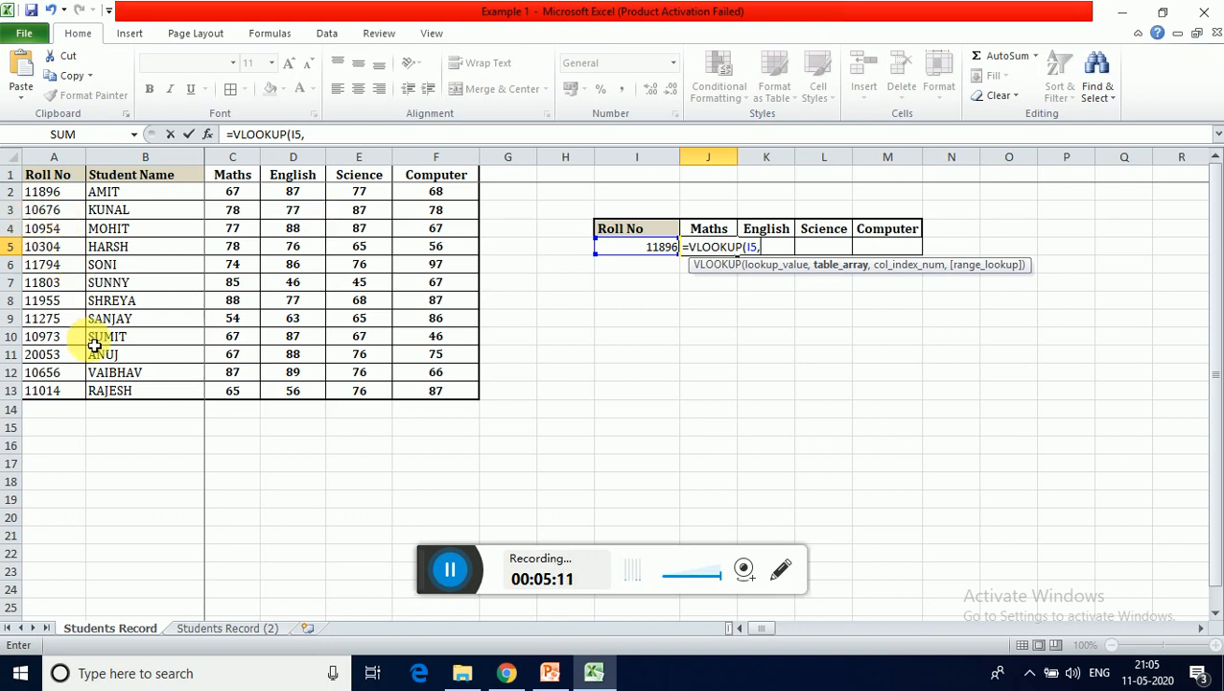
{"action": "left_click", "coordinate": [77, 198]}
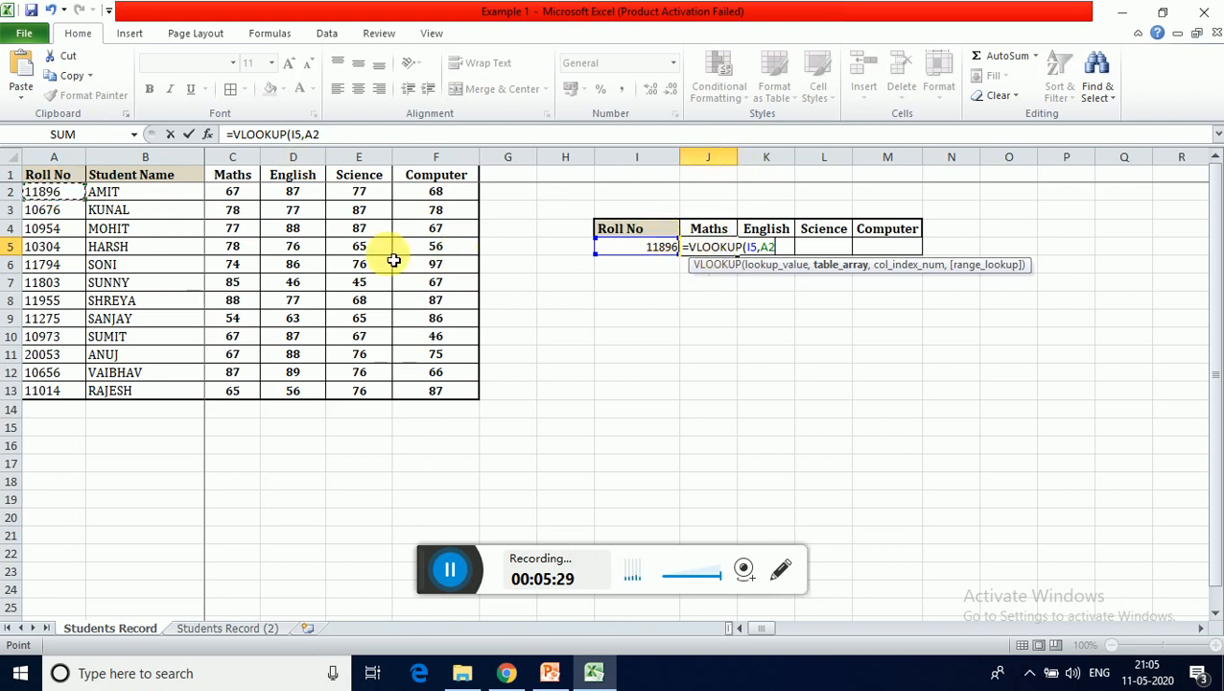
{"action": "key", "text": "shift+Right"}
{"action": "key", "text": "shift+Right"}
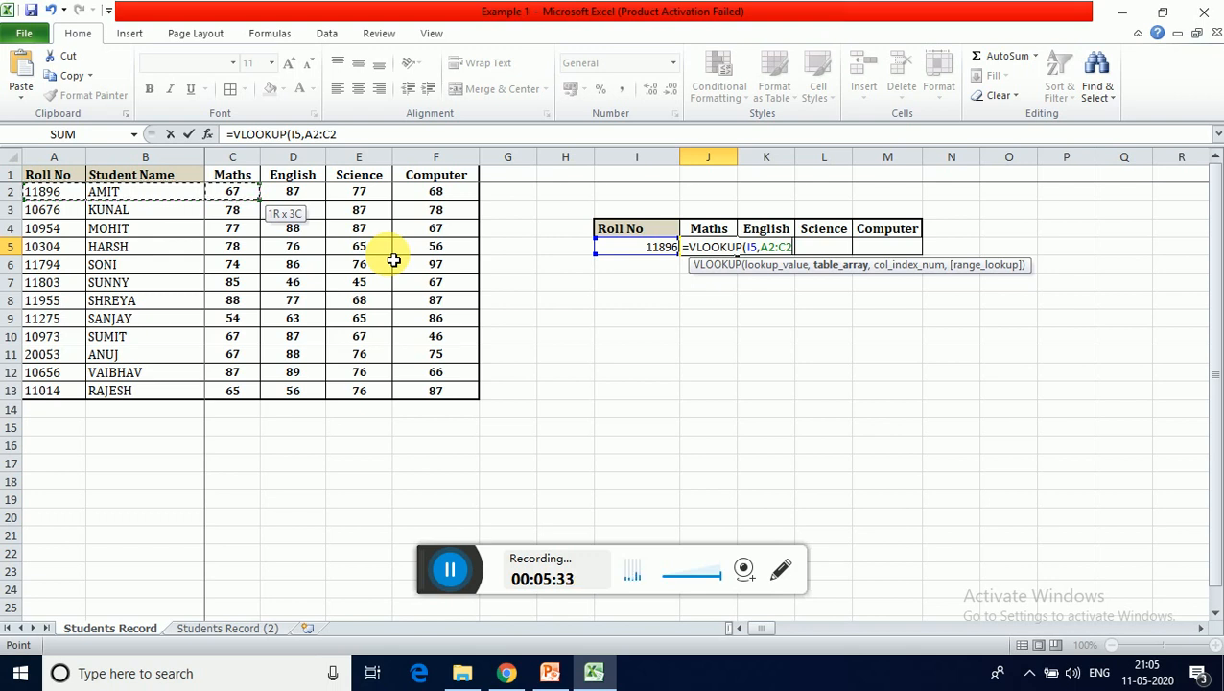
{"action": "key", "text": "shift+Down"}
{"action": "key", "text": "shift+Down"}
{"action": "key", "text": "shift+Down"}
{"action": "key", "text": "shift+Down"}
{"action": "key", "text": "shift+Down"}
{"action": "key", "text": "shift+Down"}
{"action": "key", "text": "shift+Down"}
{"action": "key", "text": "shift+Down"}
{"action": "key", "text": "shift+Down"}
{"action": "key", "text": "shift+Down"}
{"action": "key", "text": "shift+Down"}
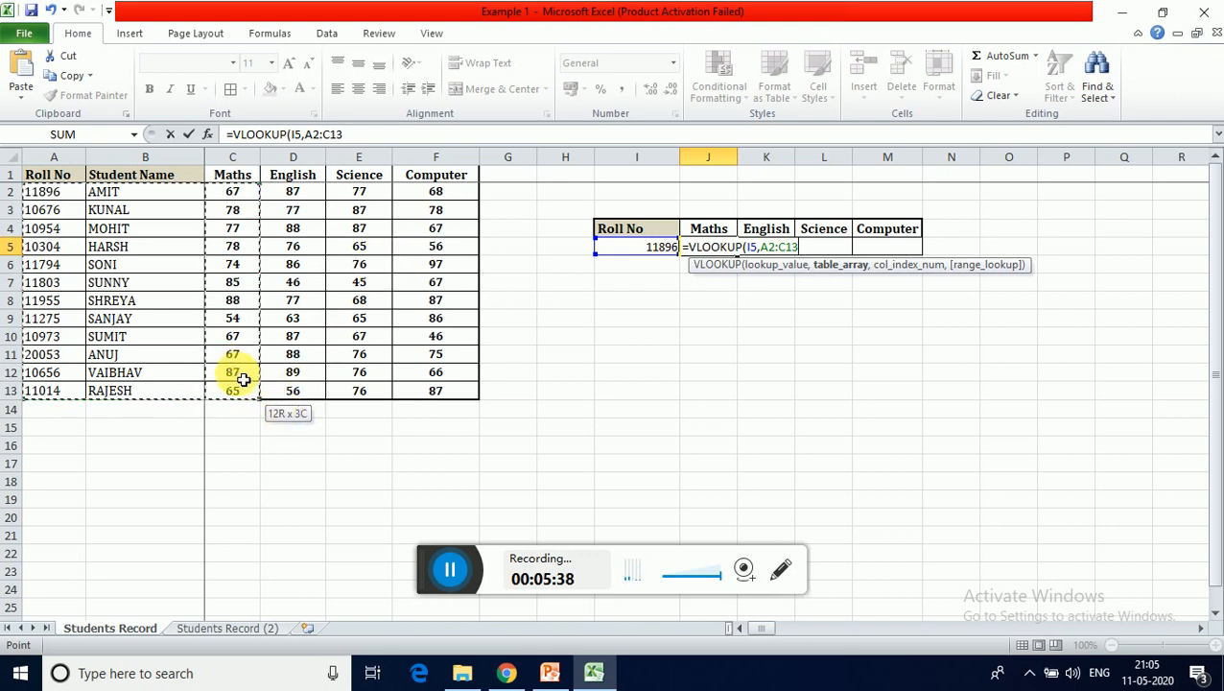
{"action": "type", "text": ","}
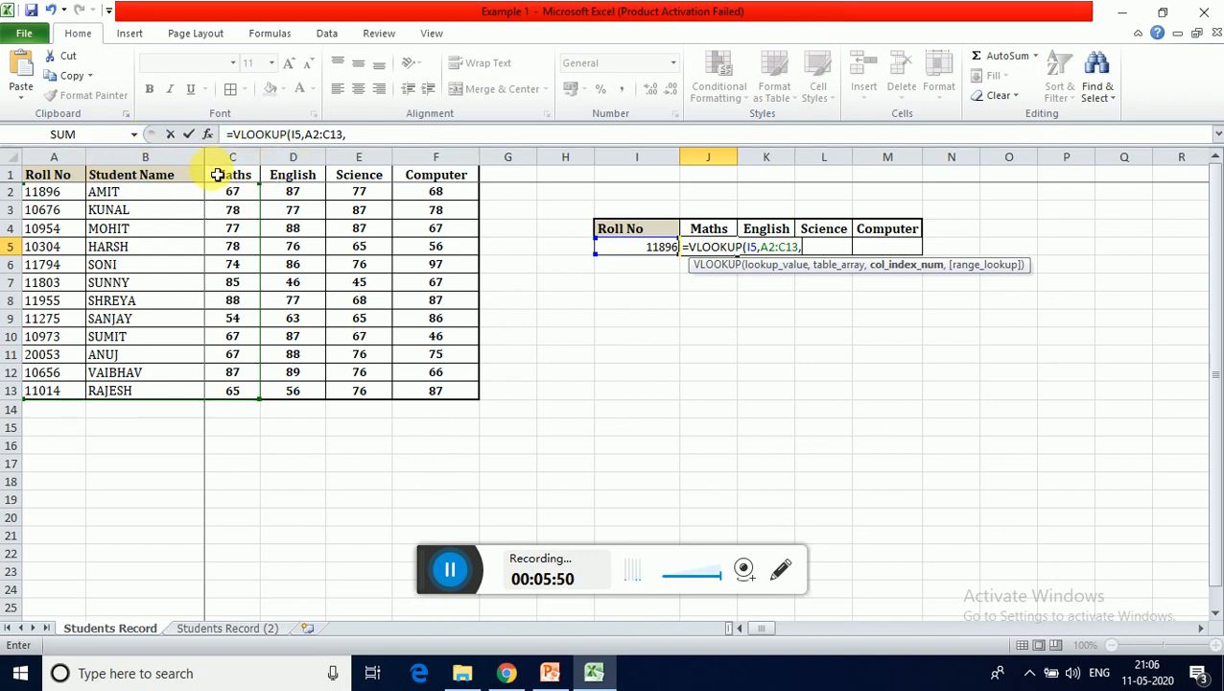
{"action": "type", "text": "3,"}
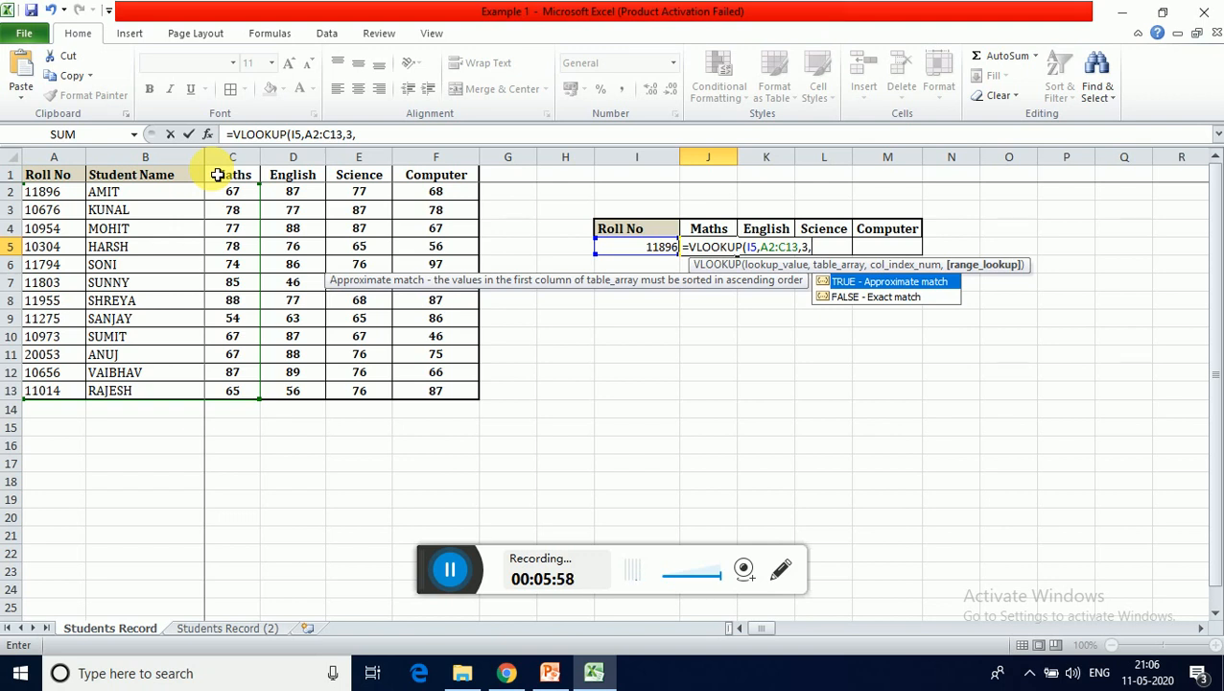
{"action": "type", "text": "0)"}
{"action": "key", "text": "ctrl+Return"}
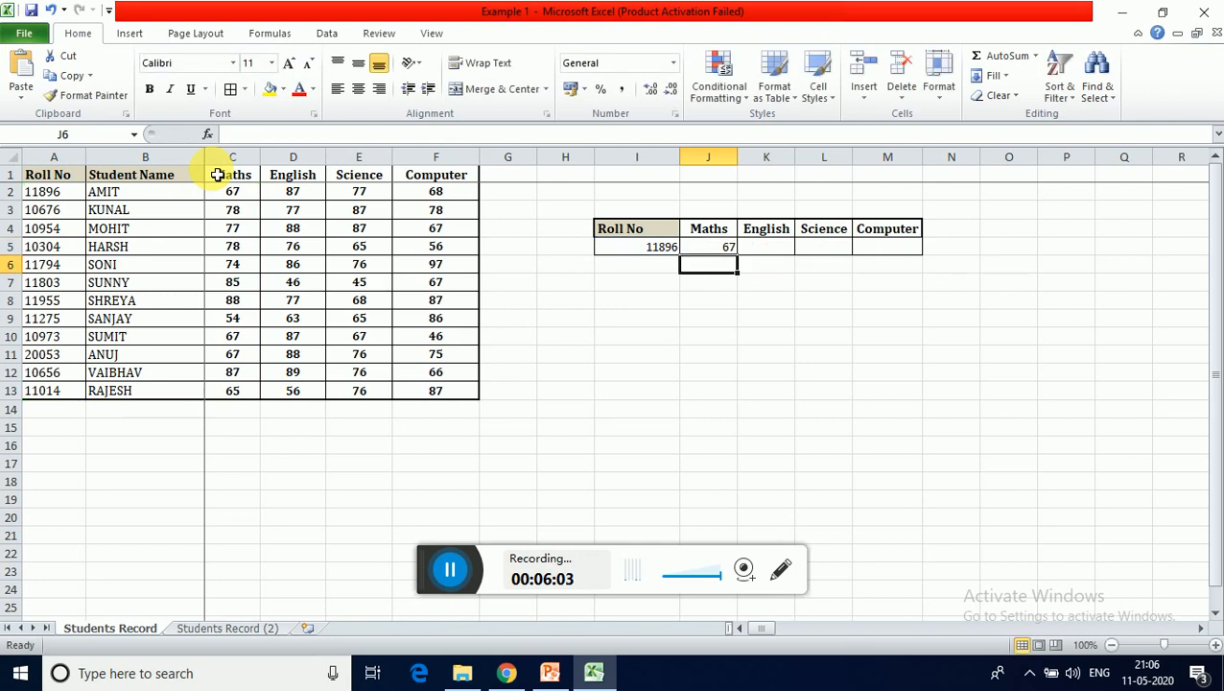
Centre the Maths mark in J5 and the roll number in I5 horizontally.
{"action": "key", "text": "alt+h"}
{"action": "key", "text": "a"}
{"action": "key", "text": "c"}
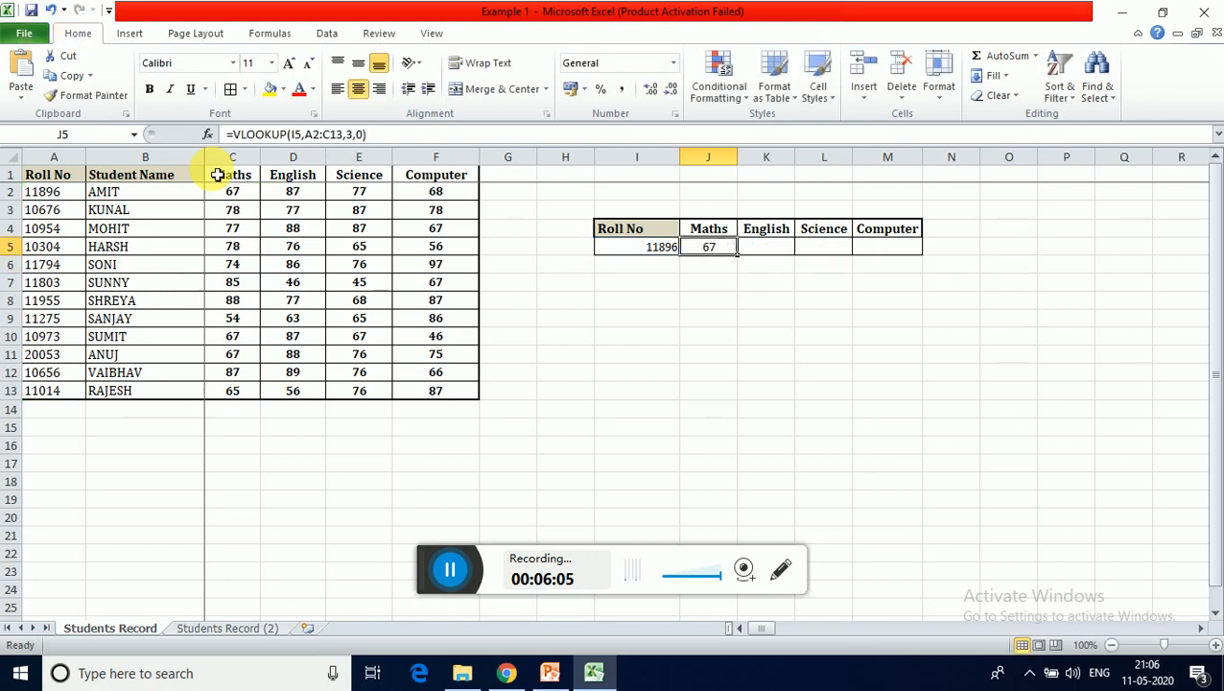
{"action": "key", "text": "Left"}
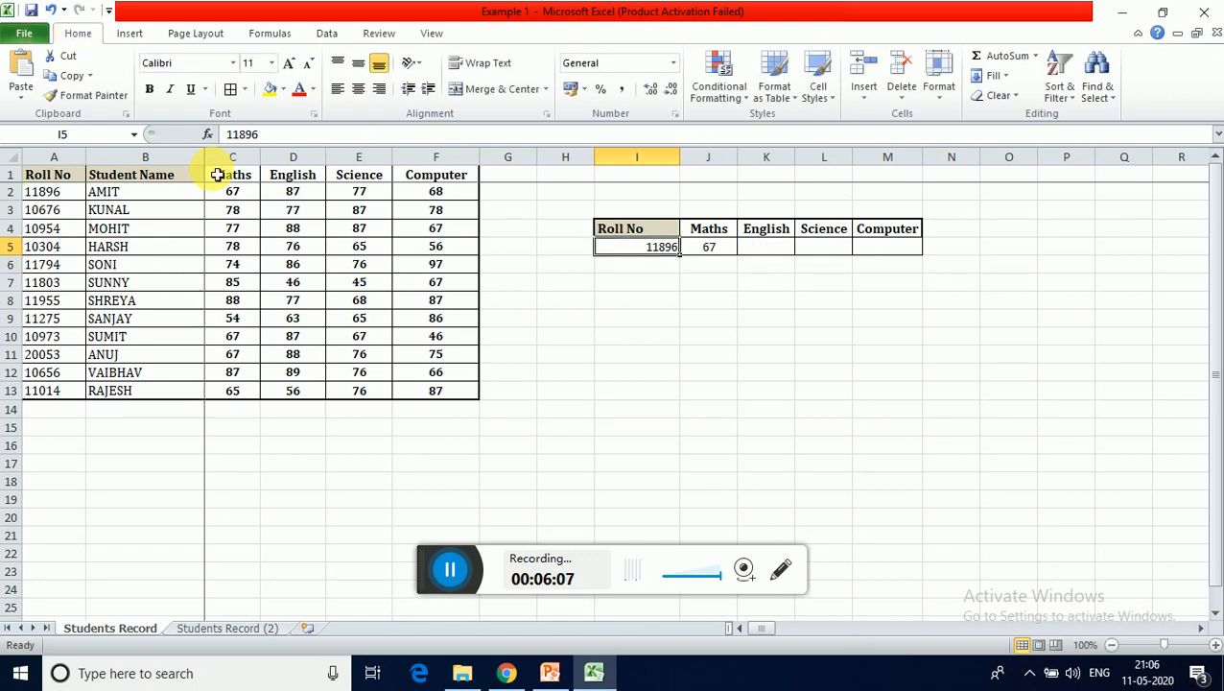
{"action": "key", "text": "alt+h"}
{"action": "key", "text": "a"}
{"action": "key", "text": "c"}
{"action": "key", "text": "Right"}
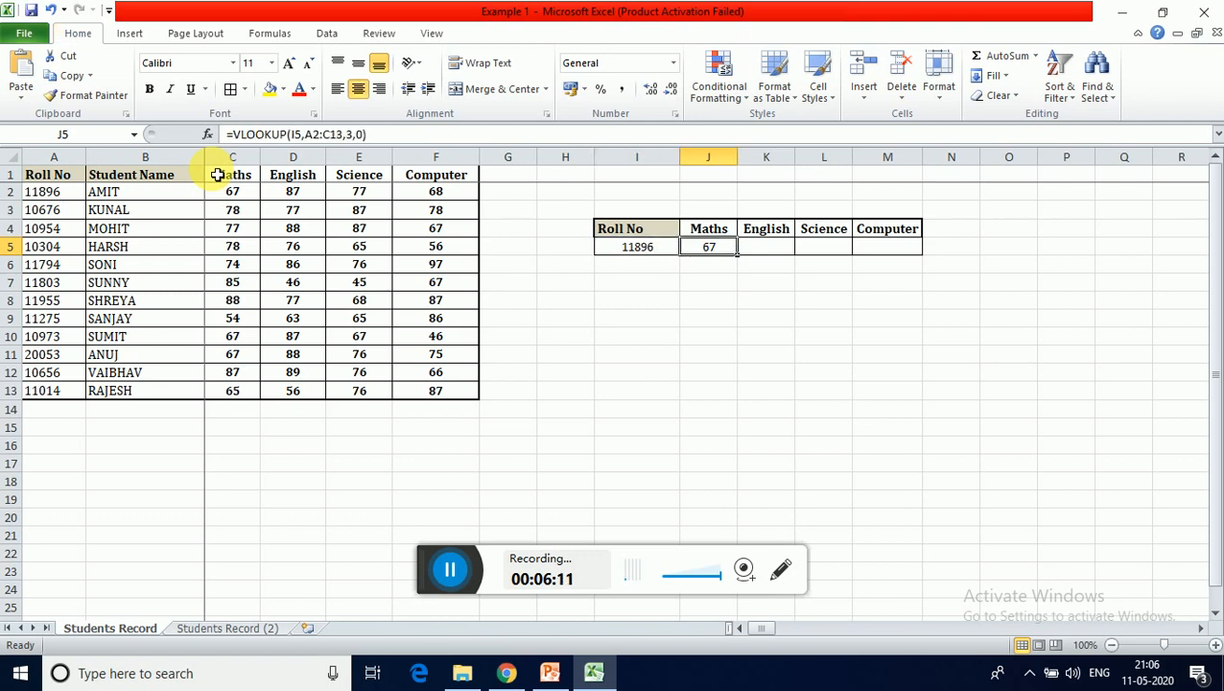
{"action": "left_click", "coordinate": [442, 569]}
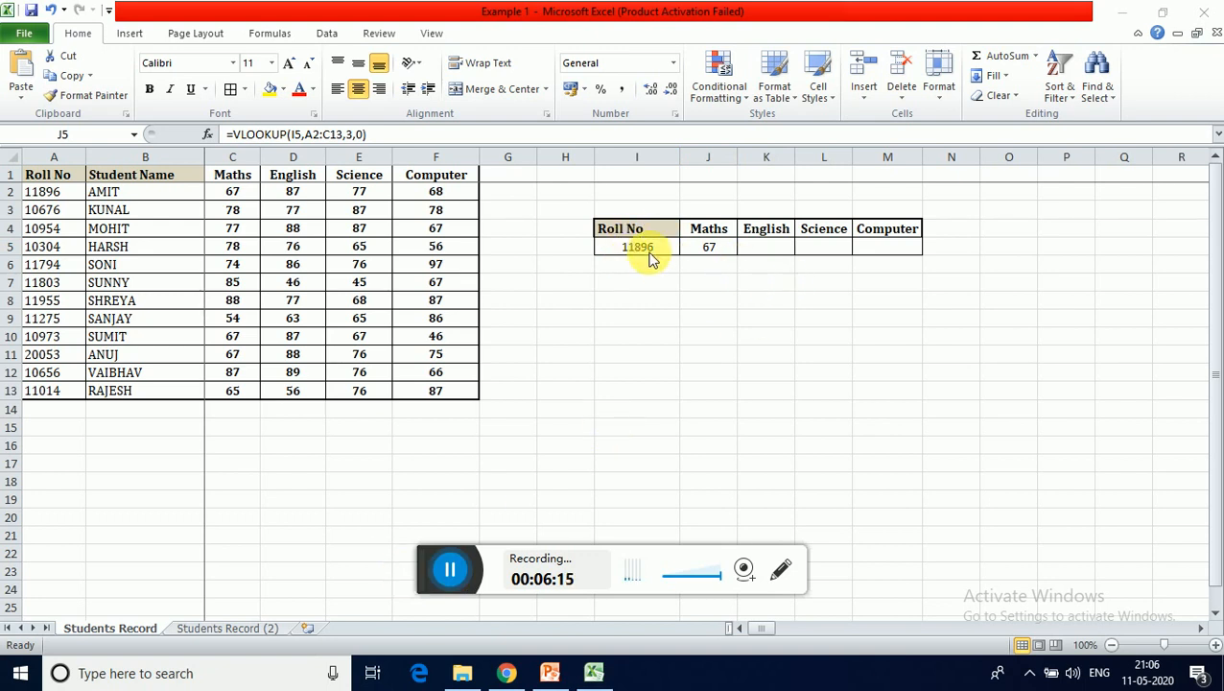
Enter the formula =VLOOKUP(I5,A2:D13,4,0) in cell K5 to look up the English mark.
{"action": "left_click", "coordinate": [762, 250]}
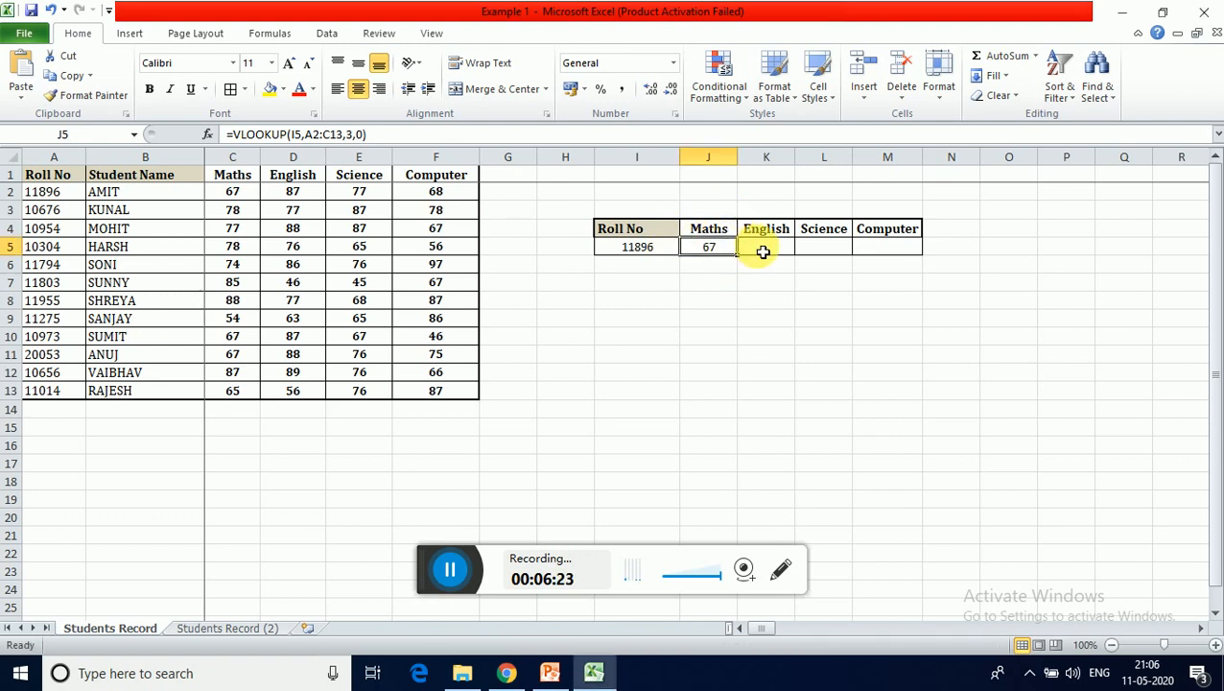
{"action": "left_click", "coordinate": [762, 251]}
{"action": "type", "text": "=vl"}
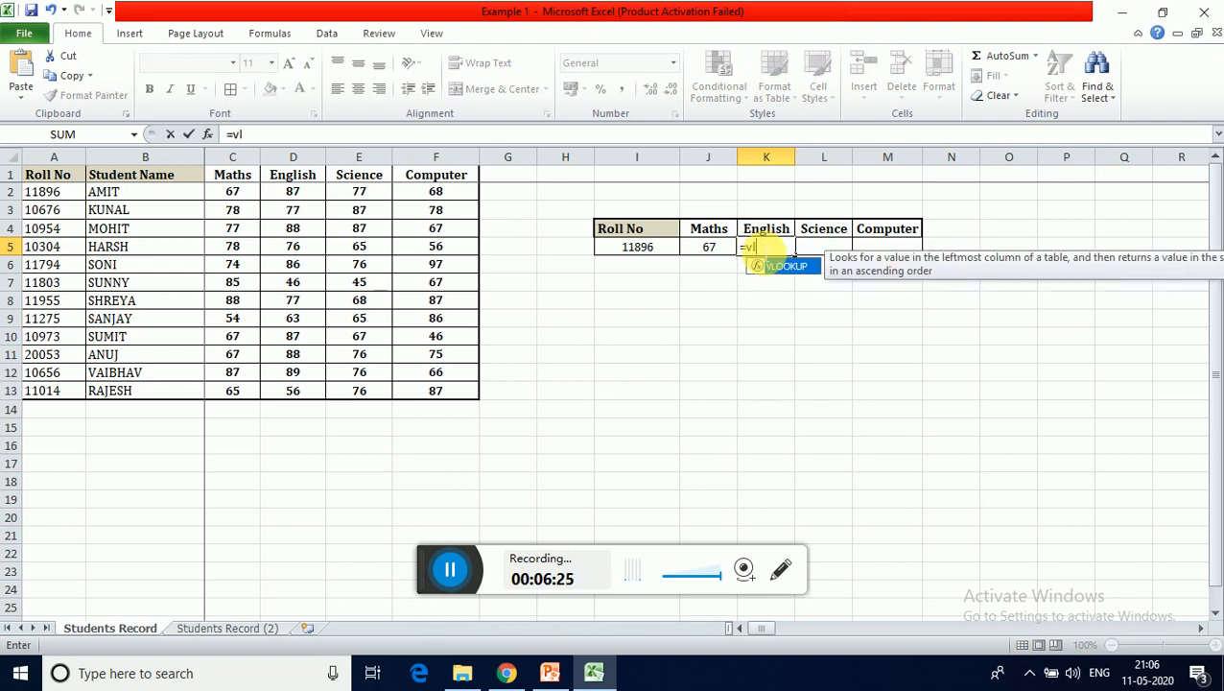
{"action": "type", "text": "o"}
{"action": "key", "text": "Tab"}
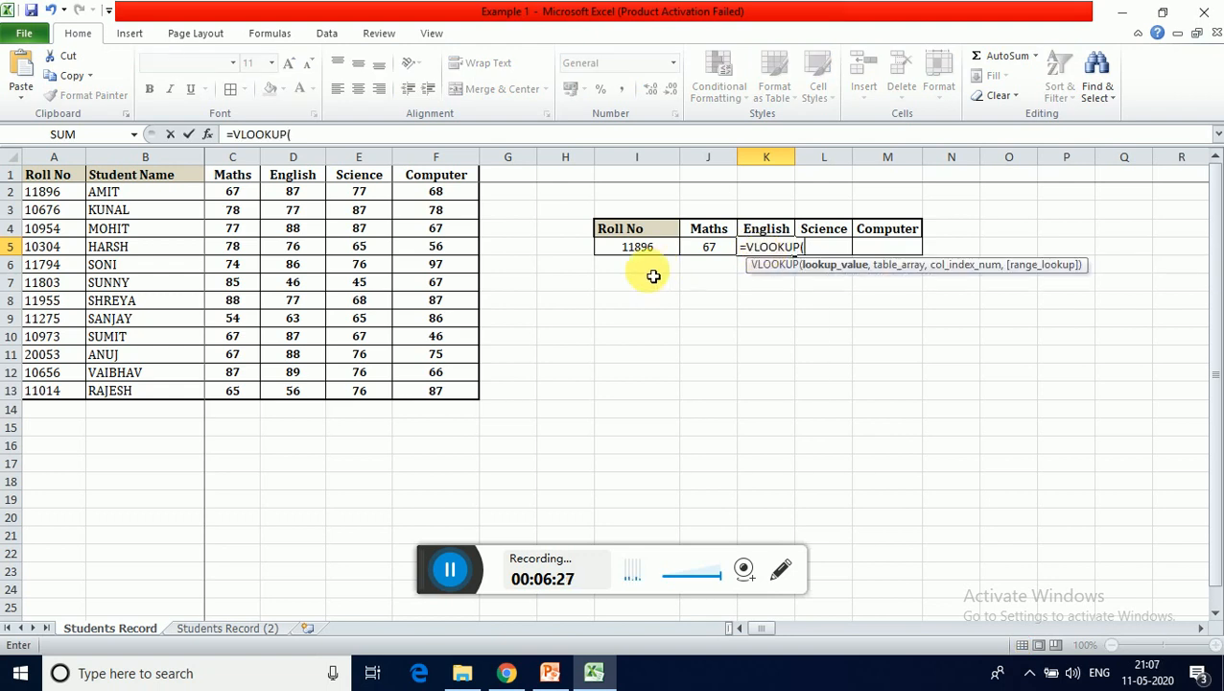
{"action": "left_click", "coordinate": [630, 251]}
{"action": "type", "text": ","}
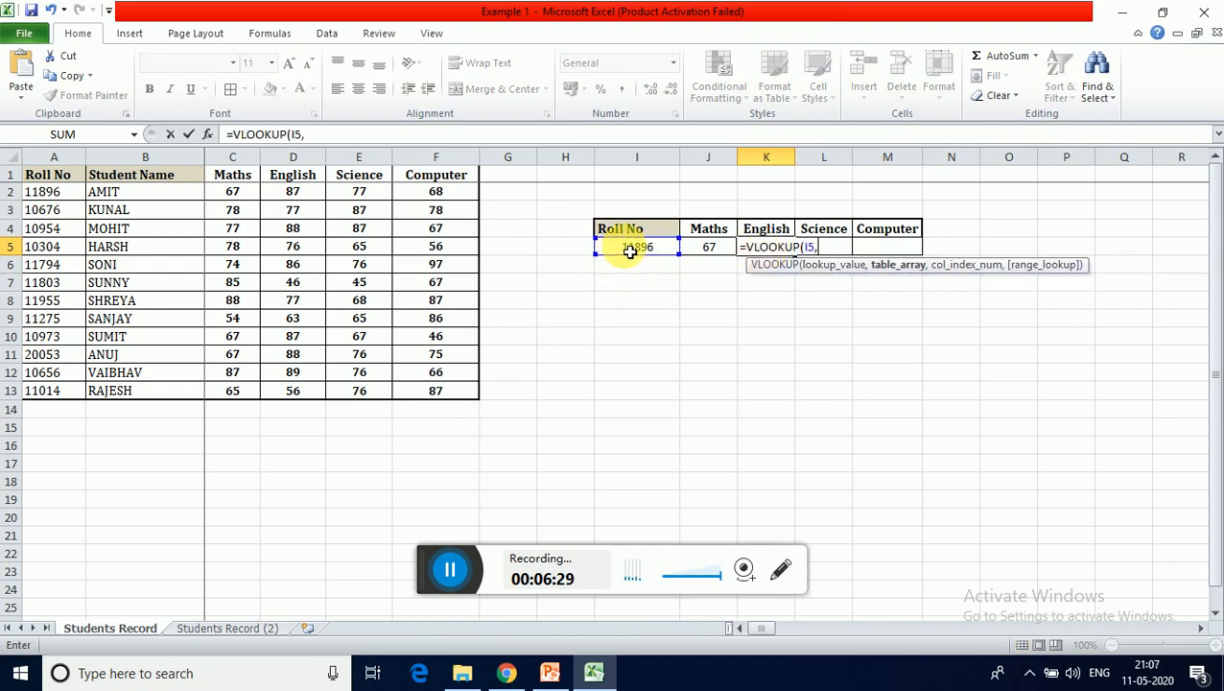
{"action": "left_click", "coordinate": [72, 198]}
{"action": "left_click_drag", "start_coordinate": [72, 198], "coordinate": [284, 391]}
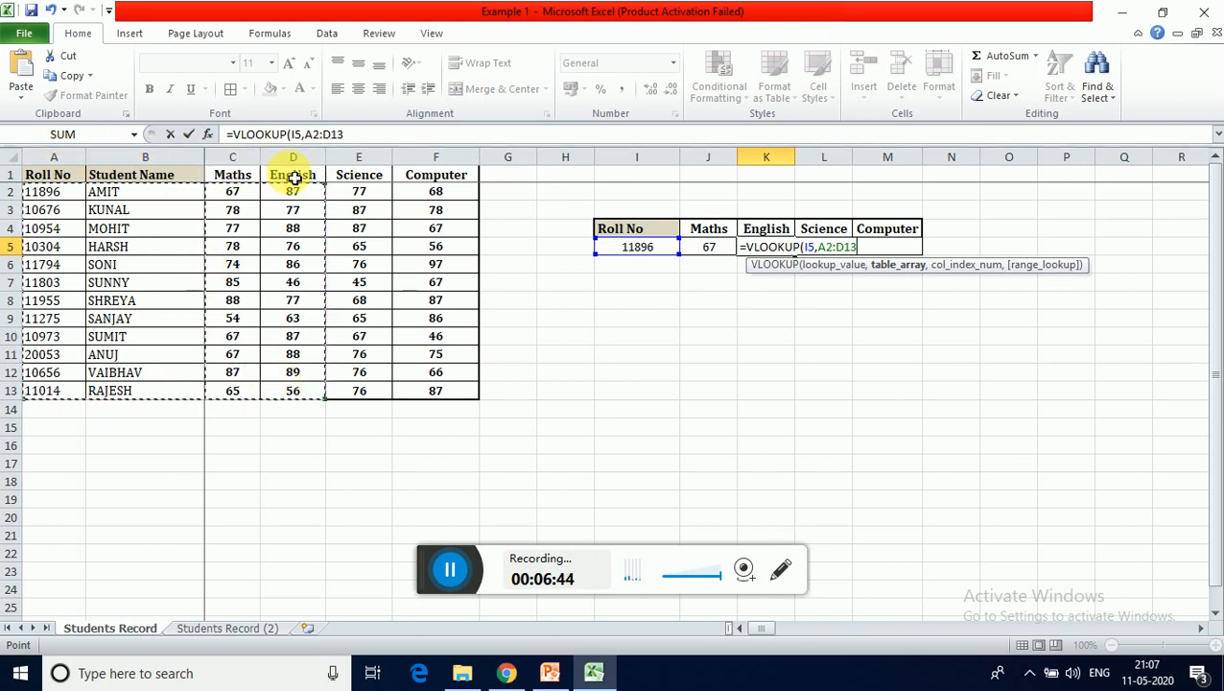
{"action": "type", "text": ","}
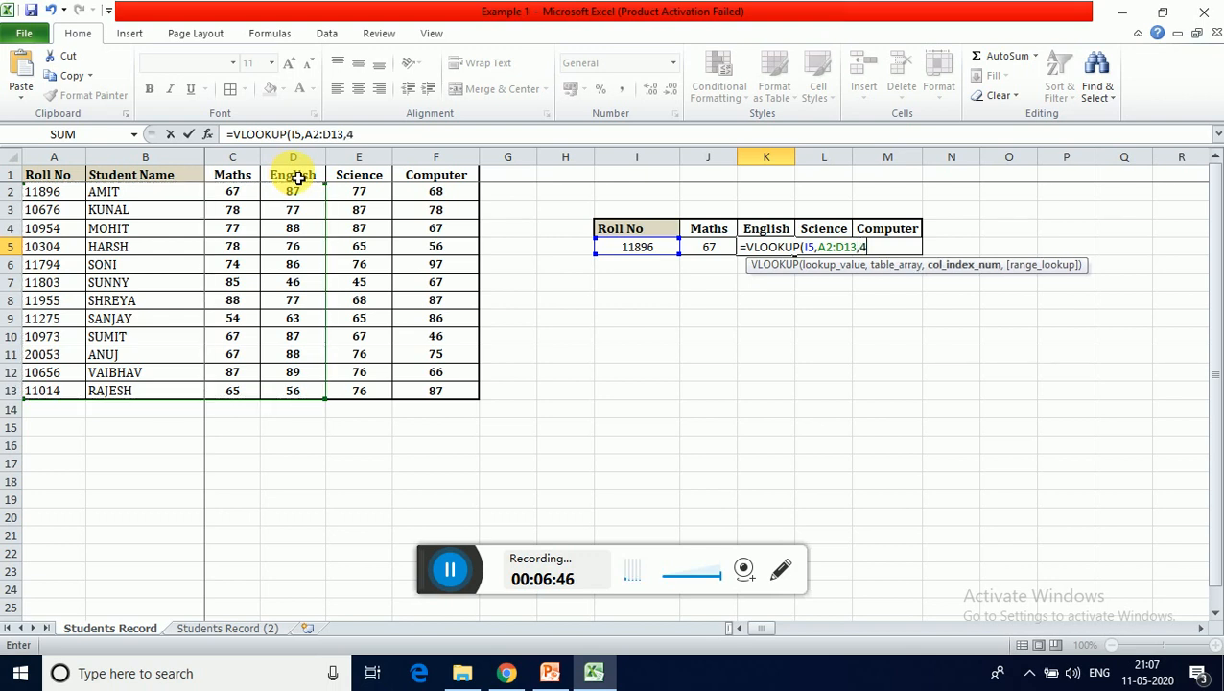
{"action": "type", "text": "4,"}
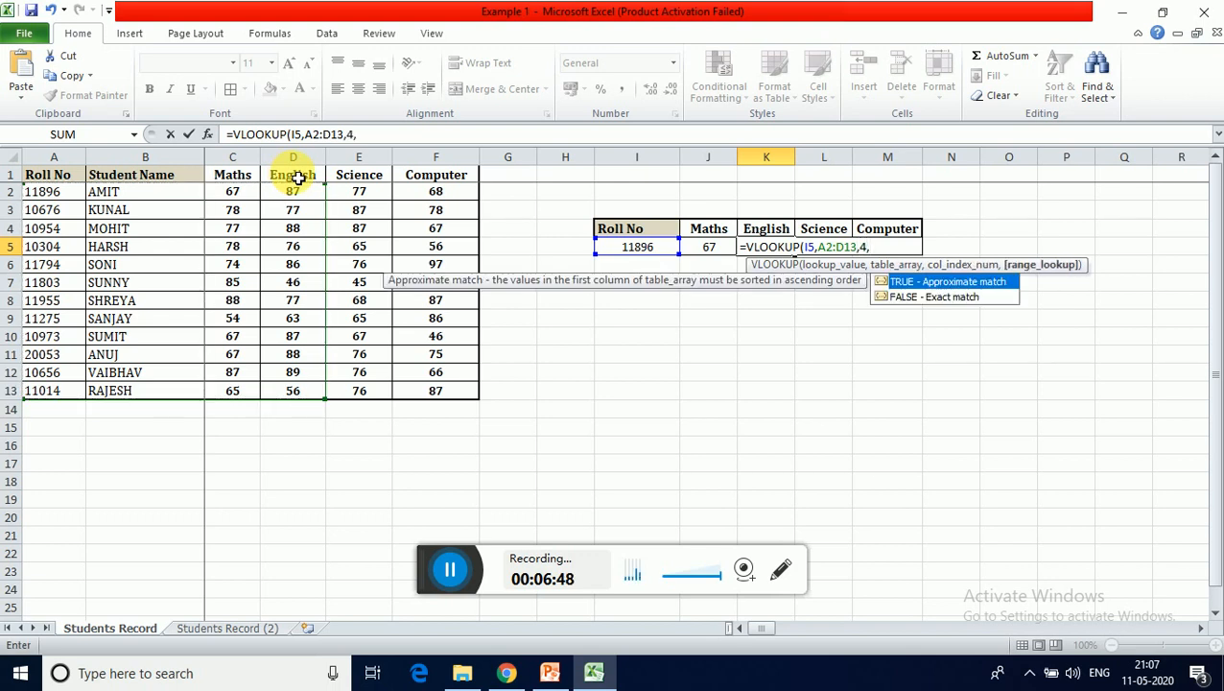
{"action": "type", "text": "0)"}
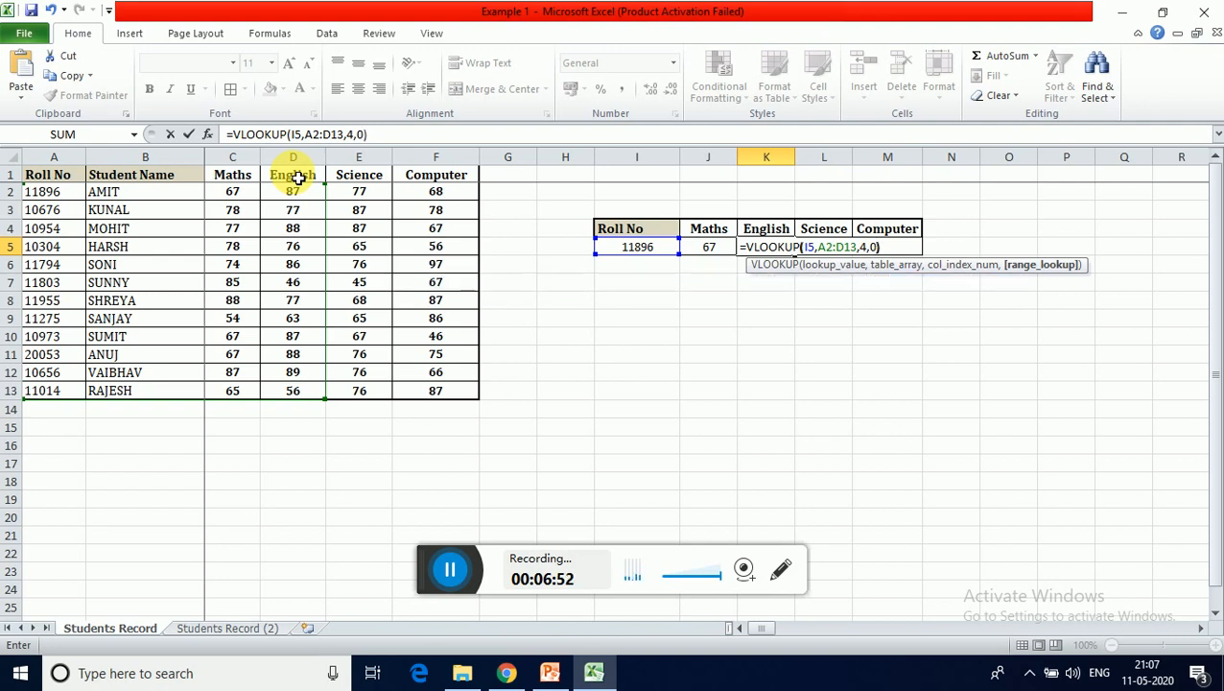
{"action": "key", "text": "Return"}
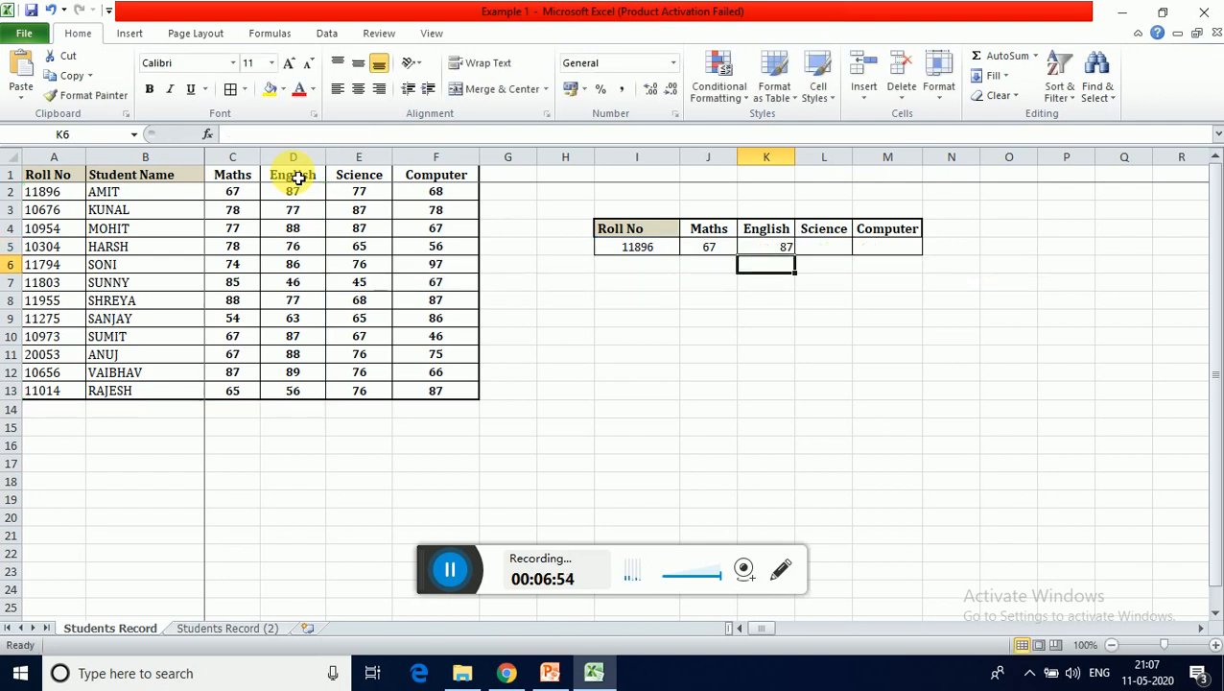
Centre the English mark in K5 horizontally.
{"action": "key", "text": "Up"}
{"action": "key", "text": "alt+h"}
{"action": "key", "text": "a"}
{"action": "key", "text": "c"}
{"action": "key", "text": "Right"}
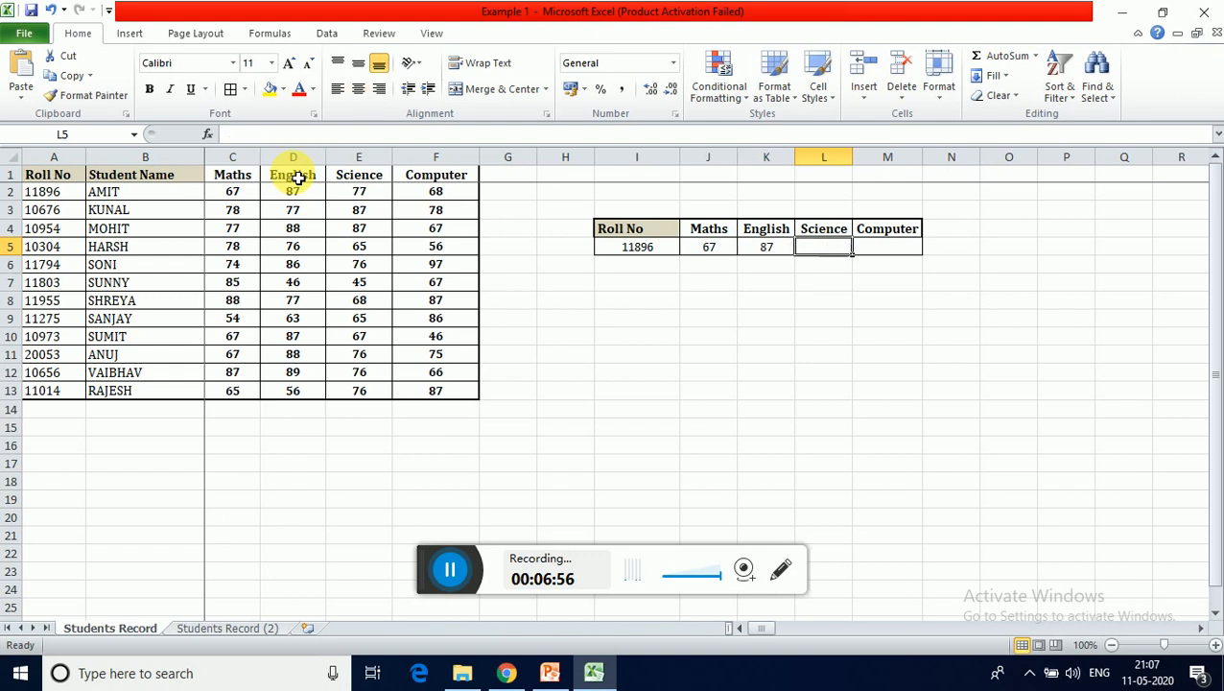
Enter the formula =VLOOKUP(I5,A2:E13,5,0) in cell L5 to look up the Science mark.
{"action": "key", "text": "Left"}
{"action": "key", "text": "Right"}
{"action": "type", "text": "=VLOOKUP("}
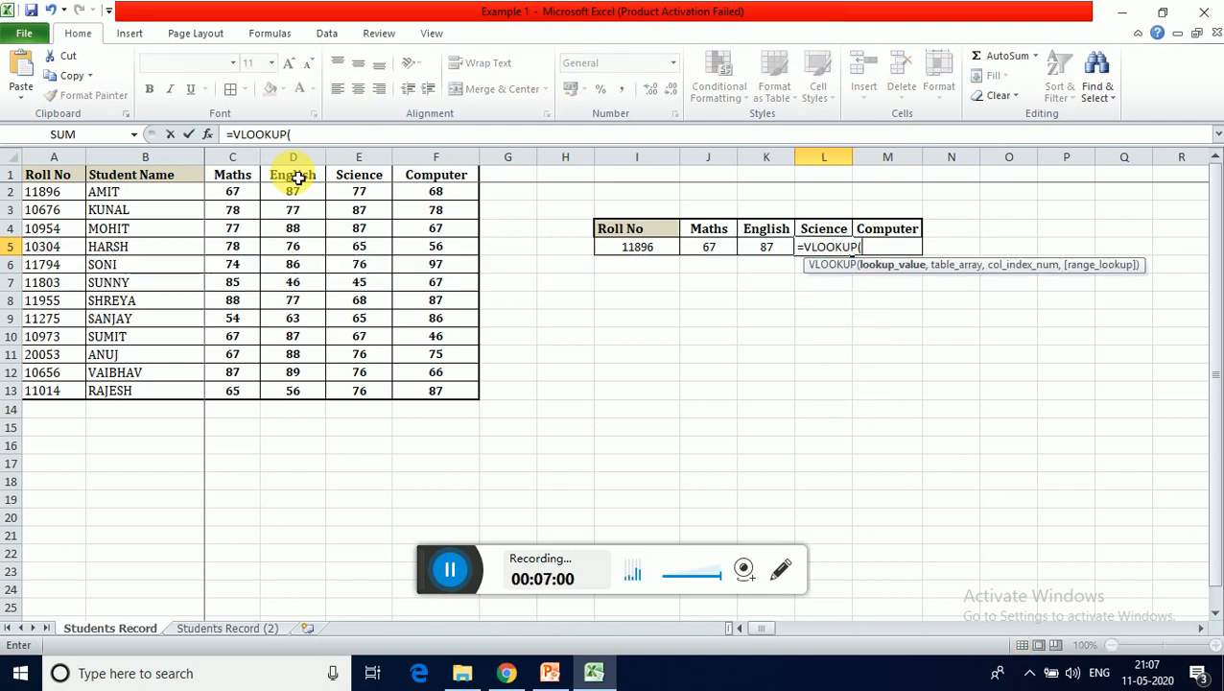
{"action": "key", "text": "Left"}
{"action": "key", "text": "Left"}
{"action": "key", "text": "Left"}
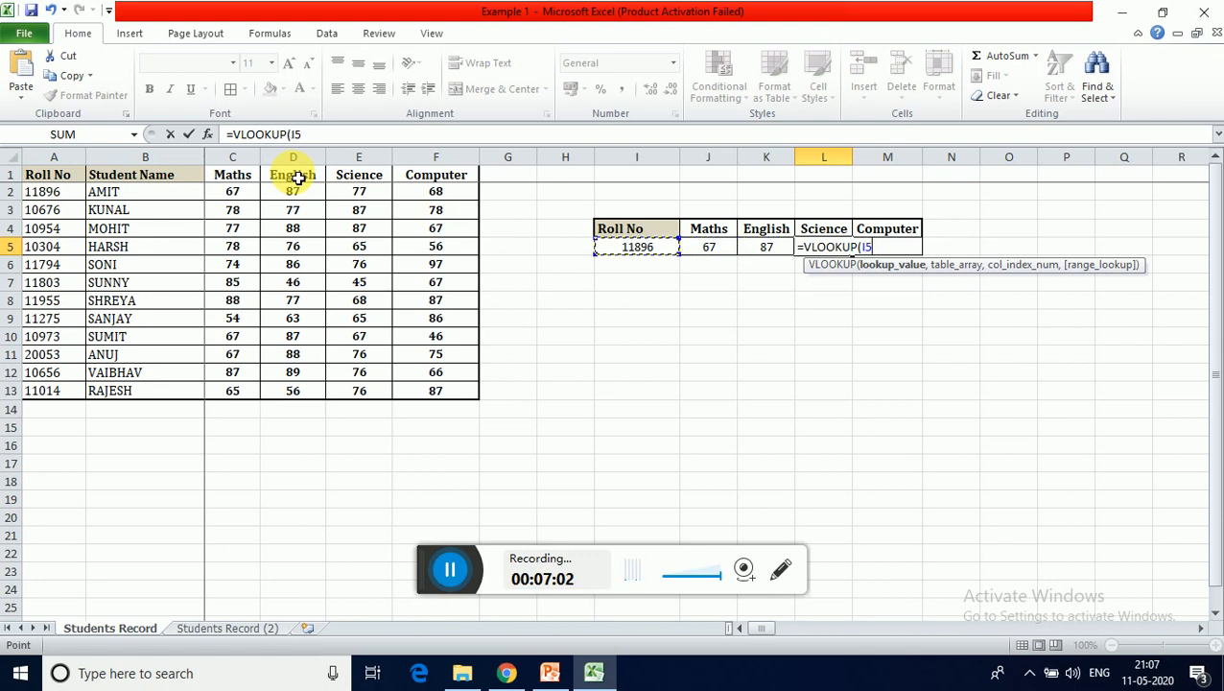
{"action": "type", "text": ","}
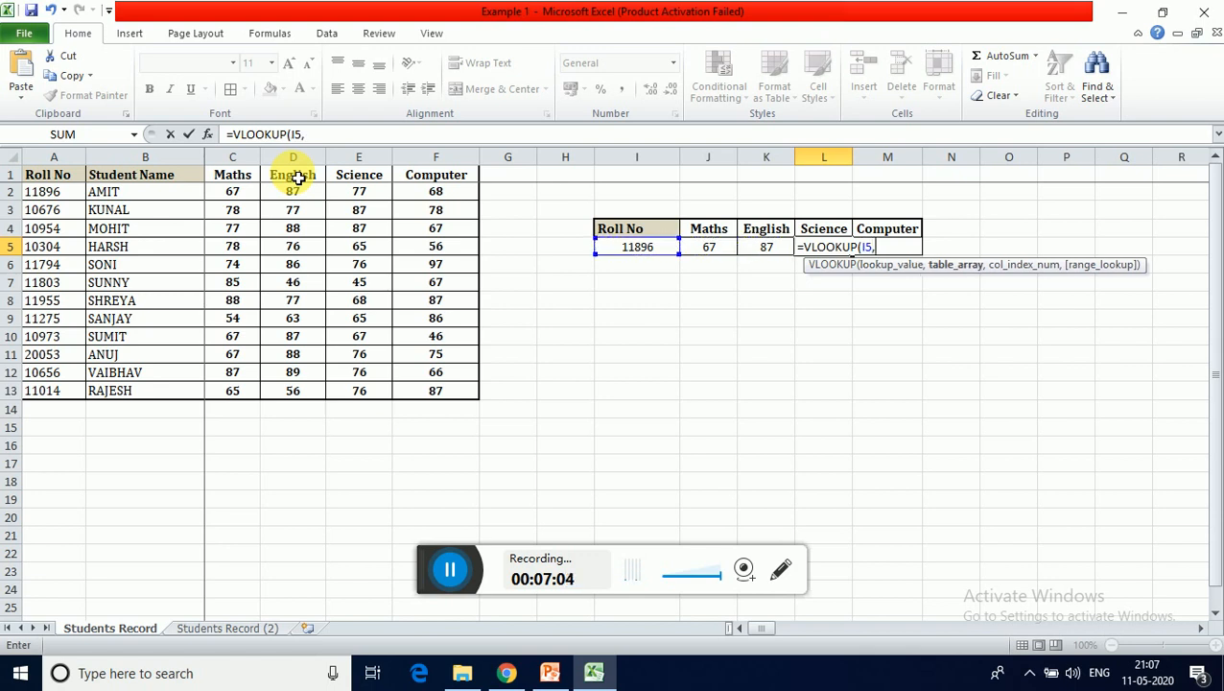
{"action": "left_click", "coordinate": [50, 196]}
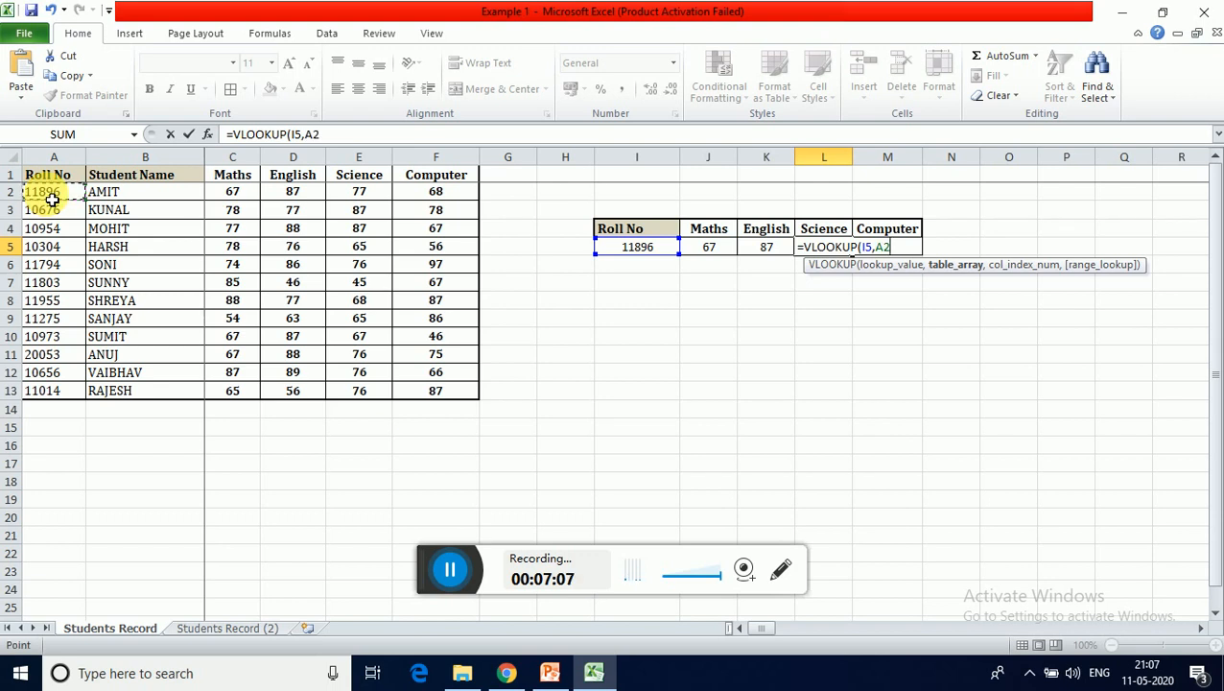
{"action": "left_click", "coordinate": [453, 578]}
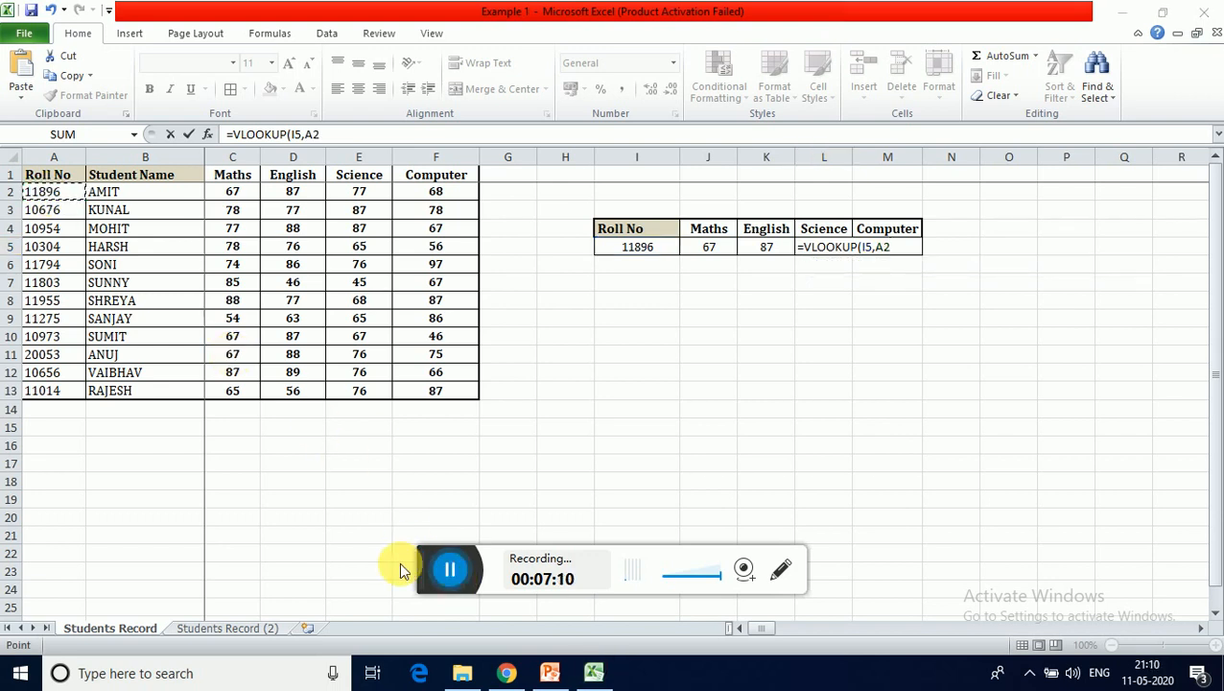
{"action": "left_click", "coordinate": [887, 248]}
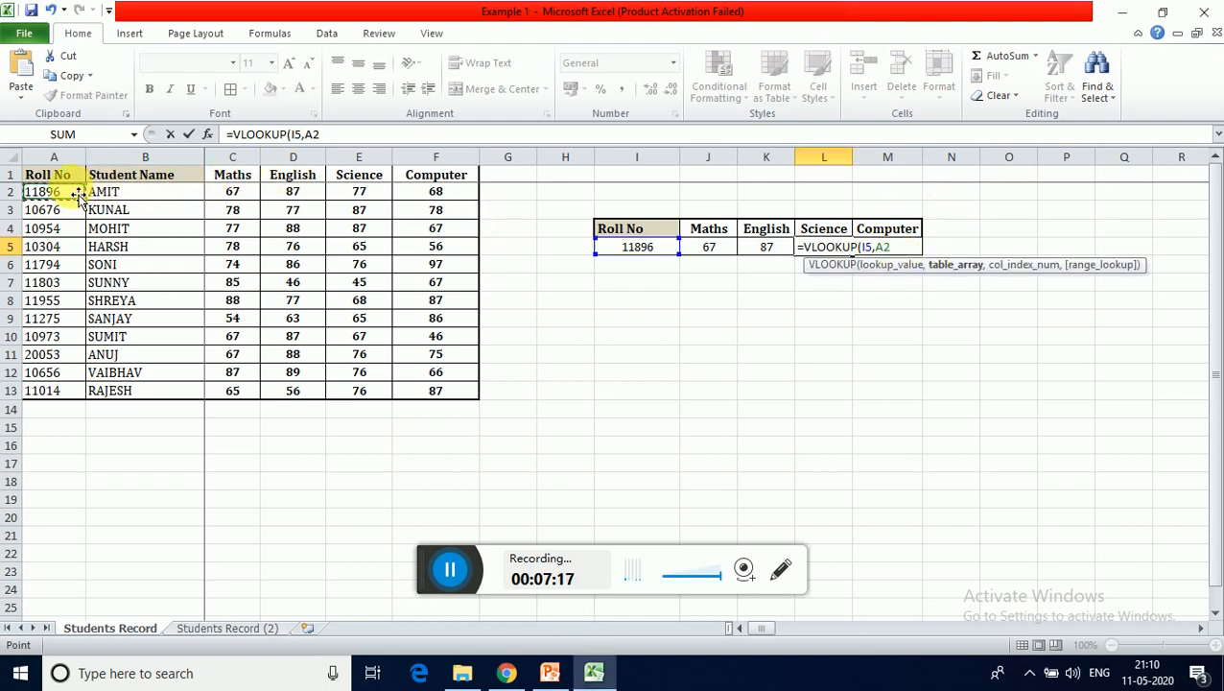
{"action": "left_click_drag", "start_coordinate": [96, 196], "coordinate": [373, 396]}
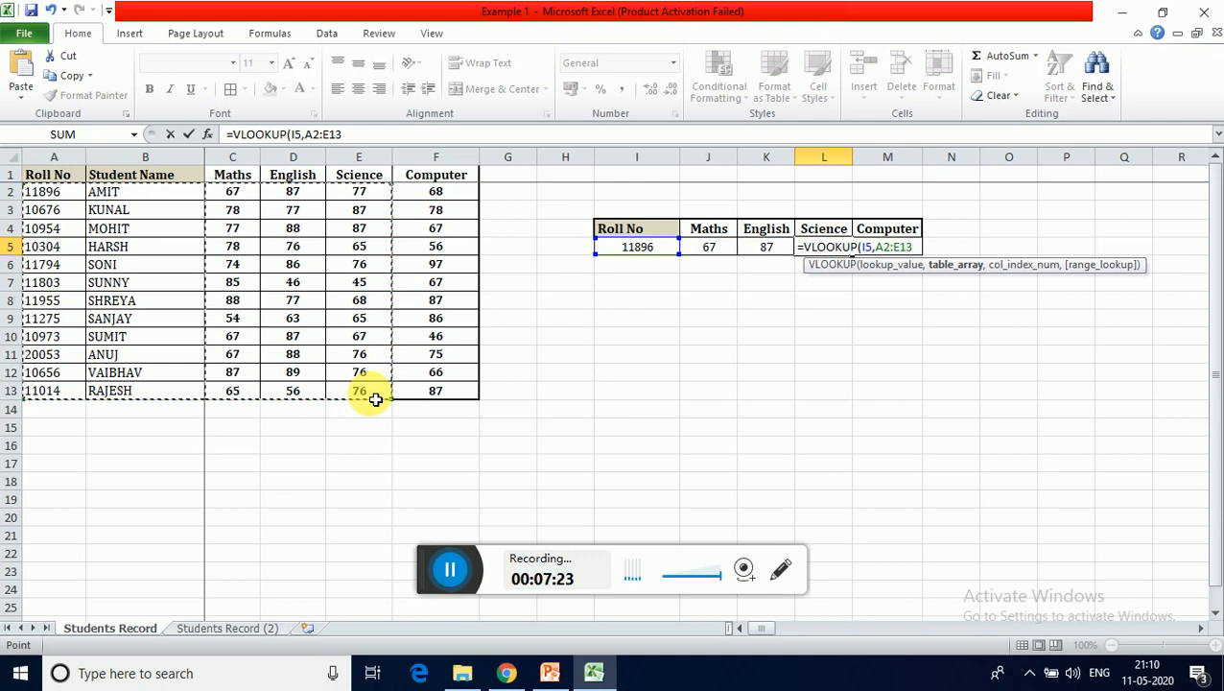
{"action": "left_click_drag", "start_coordinate": [60, 197], "coordinate": [355, 392]}
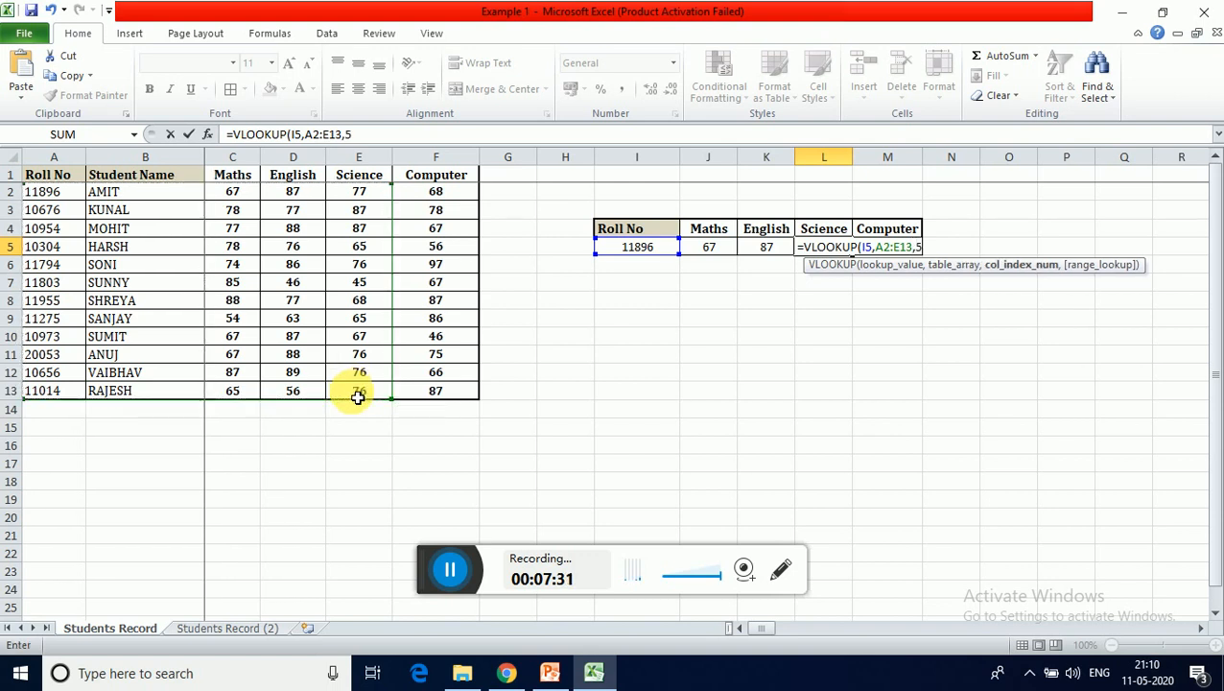
{"action": "type", "text": ",0"}
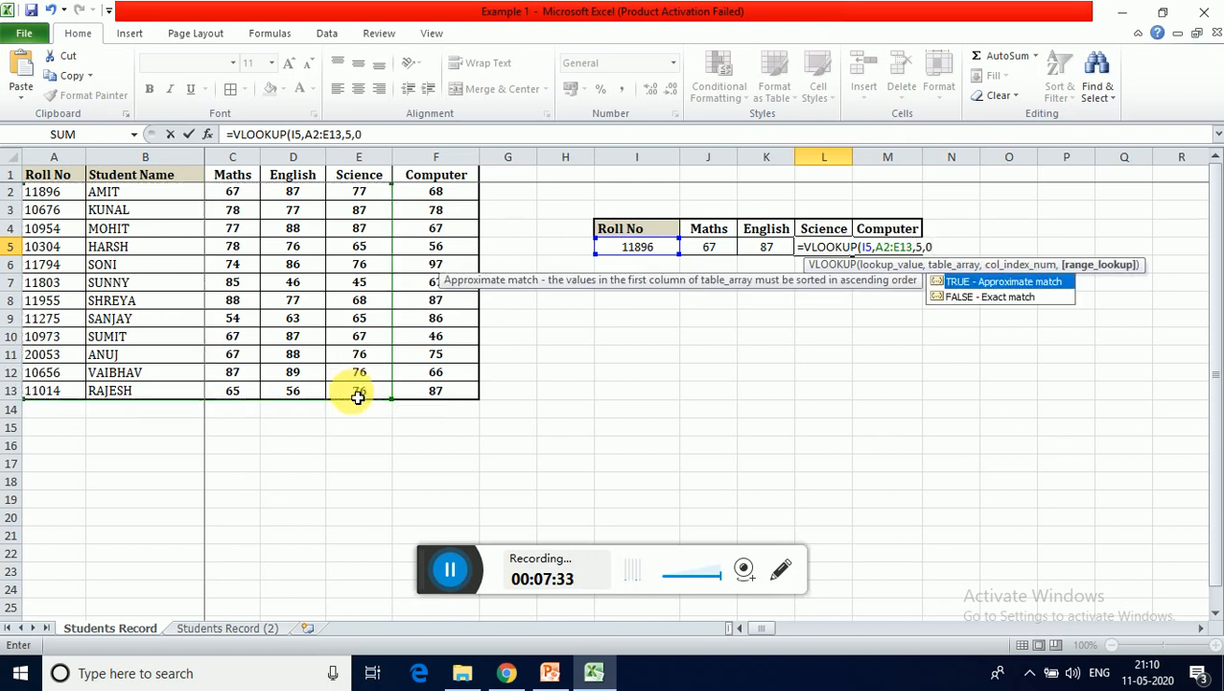
{"action": "type", "text": ")"}
{"action": "key", "text": "Return"}
{"action": "key", "text": "Up"}
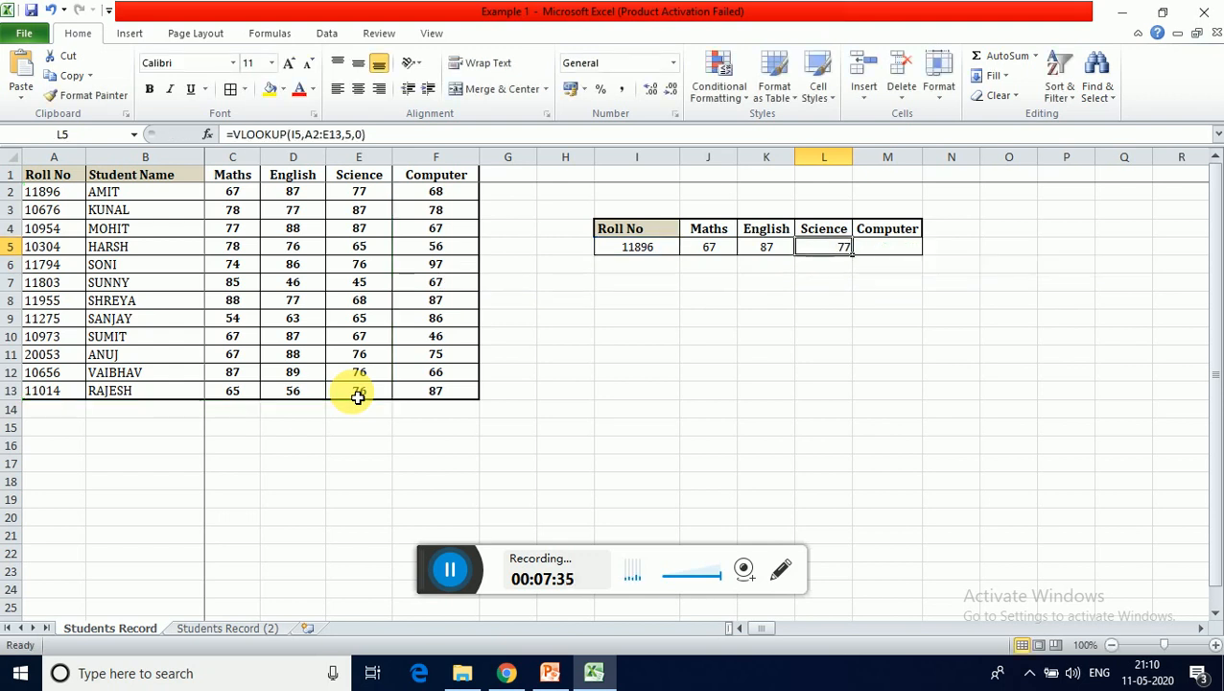
Enter the formula =VLOOKUP(I5,A2:F13,6,0) in cell M5 to look up the Computer mark.
{"action": "key", "text": "Right"}
{"action": "type", "text": "=vlookup("}
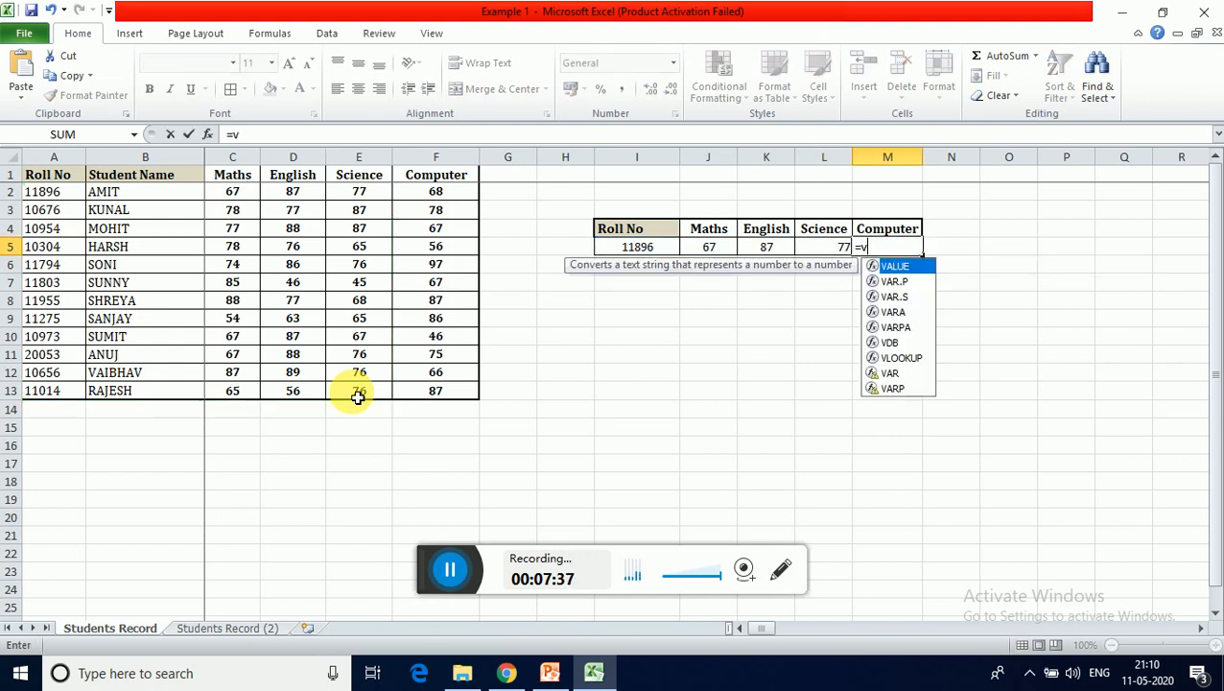
{"action": "key", "text": "Left"}
{"action": "key", "text": "Left"}
{"action": "key", "text": "Left"}
{"action": "key", "text": "Left"}
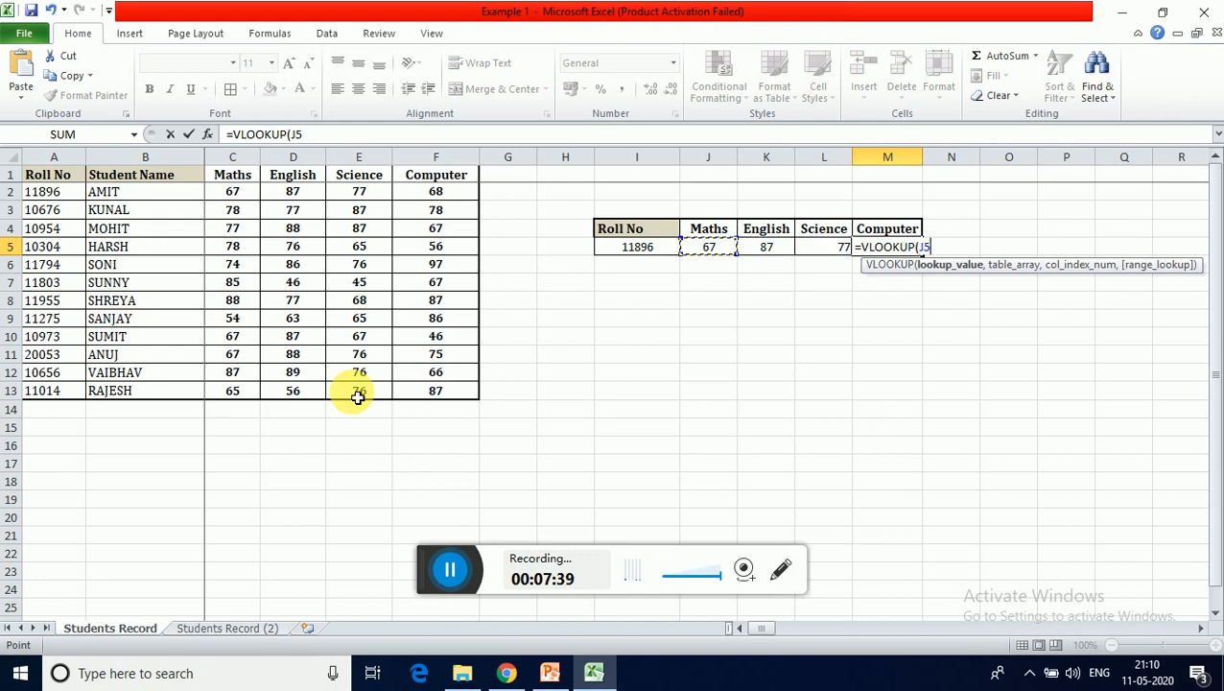
{"action": "type", "text": ","}
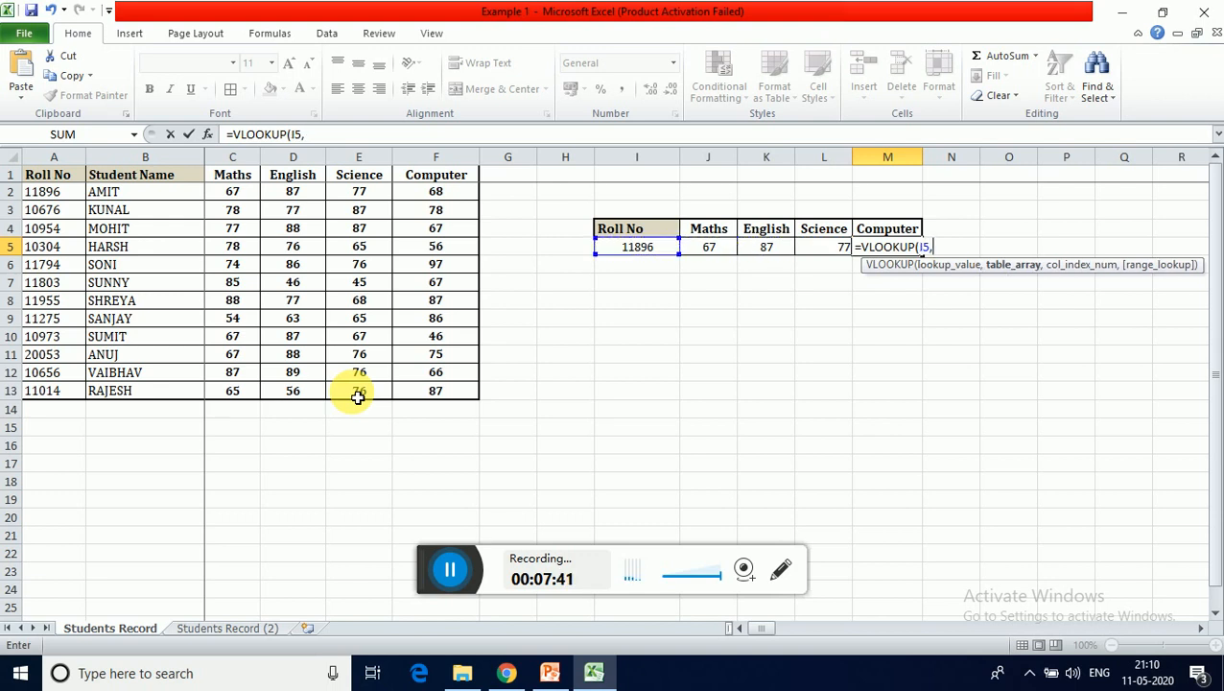
{"action": "key", "text": "Left"}
{"action": "key", "text": "Left"}
{"action": "key", "text": "Left"}
{"action": "key", "text": "Left"}
{"action": "key", "text": "Left"}
{"action": "key", "text": "Left"}
{"action": "key", "text": "Left"}
{"action": "key", "text": "Left"}
{"action": "key", "text": "Left"}
{"action": "key", "text": "Left"}
{"action": "key", "text": "Left"}
{"action": "key", "text": "Left"}
{"action": "key", "text": "Up"}
{"action": "key", "text": "Up"}
{"action": "key", "text": "Up"}
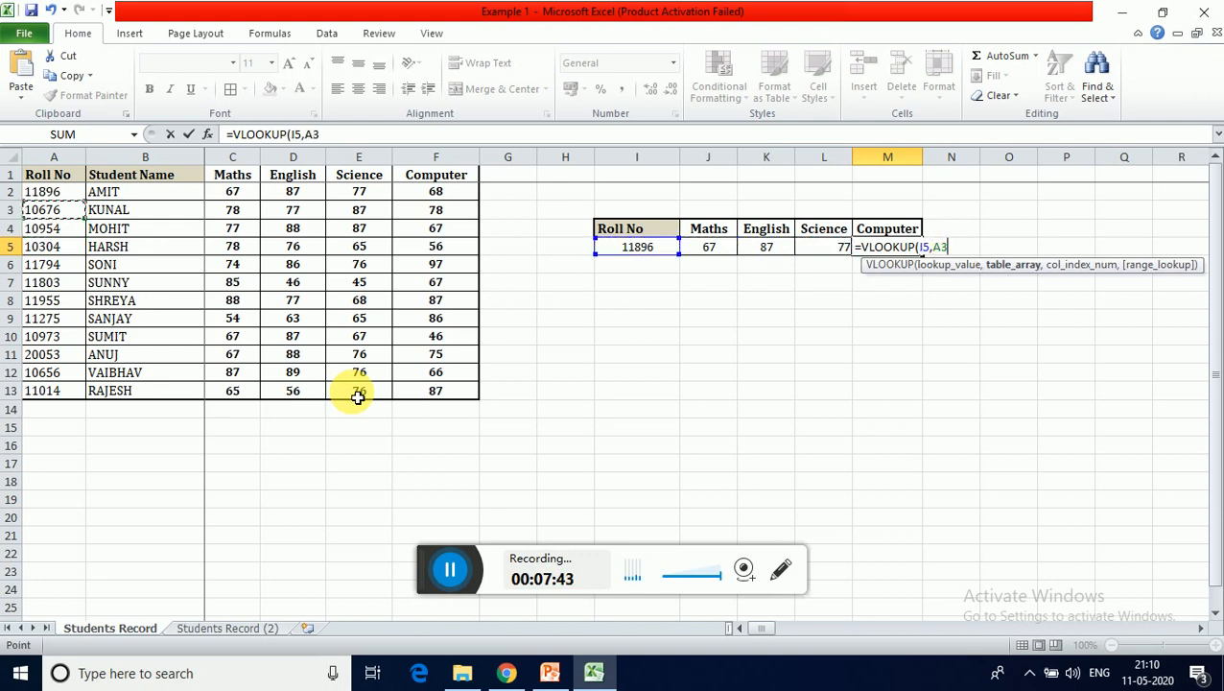
{"action": "key", "text": "shift+Right"}
{"action": "key", "text": "shift+Right"}
{"action": "key", "text": "shift+Right"}
{"action": "key", "text": "shift+Right"}
{"action": "key", "text": "shift+Right"}
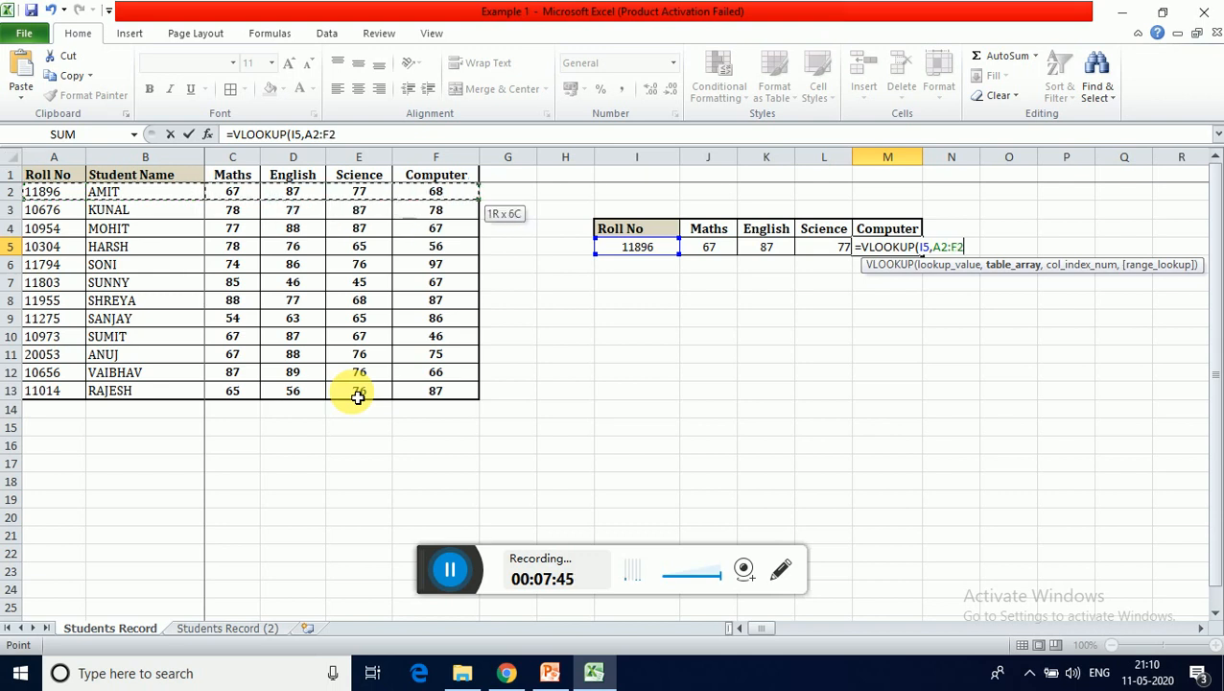
{"action": "key", "text": "shift+Down"}
{"action": "key", "text": "shift+Down"}
{"action": "key", "text": "shift+Down"}
{"action": "key", "text": "shift+Down"}
{"action": "key", "text": "shift+Down"}
{"action": "key", "text": "shift+Down"}
{"action": "key", "text": "shift+Down"}
{"action": "key", "text": "shift+Down"}
{"action": "key", "text": "shift+Down"}
{"action": "key", "text": "shift+Down"}
{"action": "key", "text": "shift+Down"}
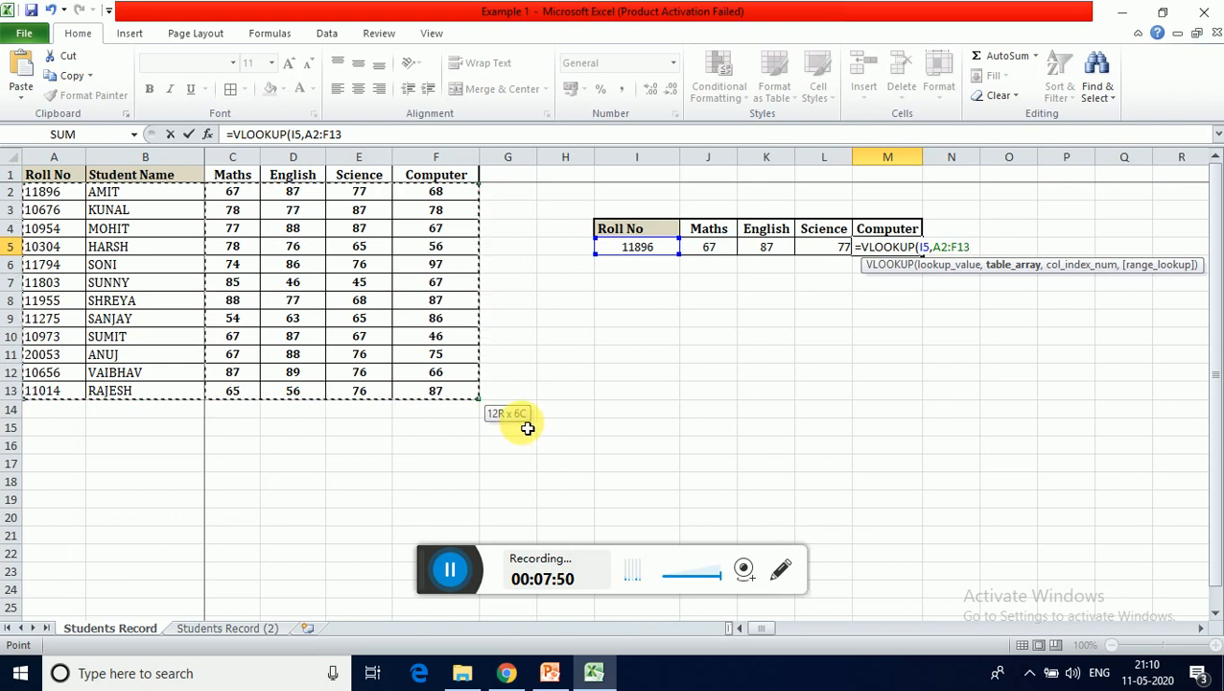
{"action": "type", "text": ",6,"}
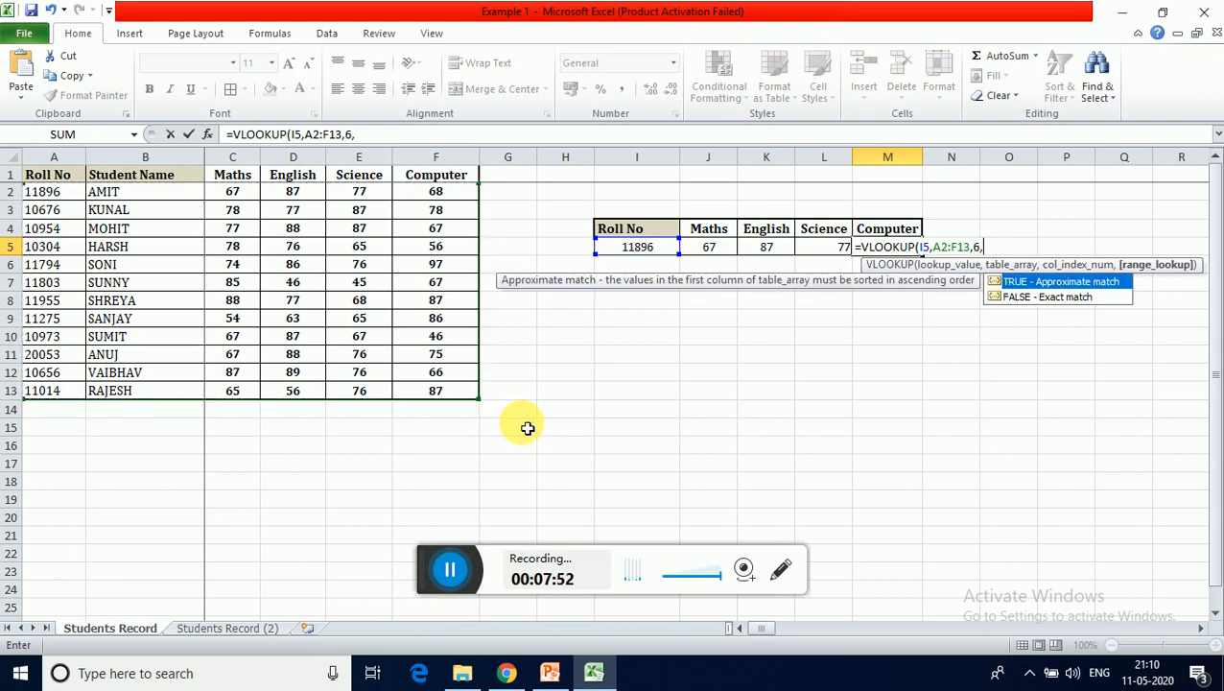
{"action": "type", "text": "0"}
{"action": "key", "text": "Return"}
{"action": "key", "text": "Up"}
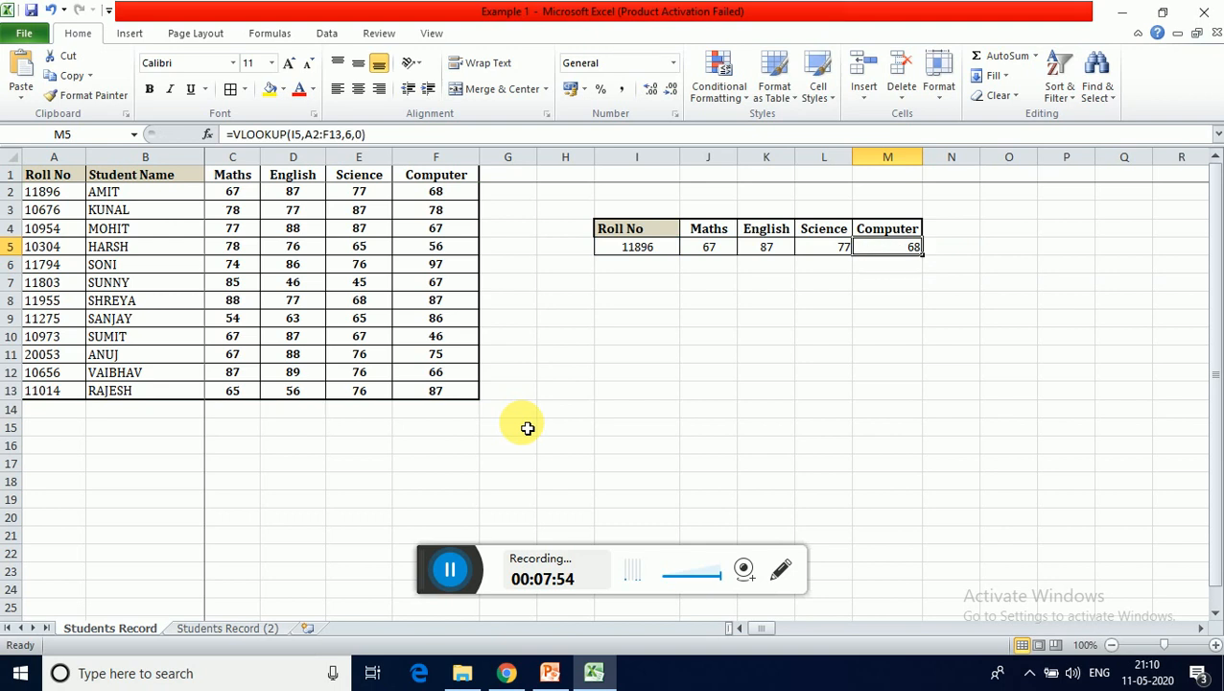
Centre the Science and Computer marks in L5:M5 horizontally.
{"action": "key", "text": "Left"}
{"action": "key", "text": "shift+Right"}
{"action": "key", "text": "alt+h"}
{"action": "key", "text": "a"}
{"action": "key", "text": "c"}
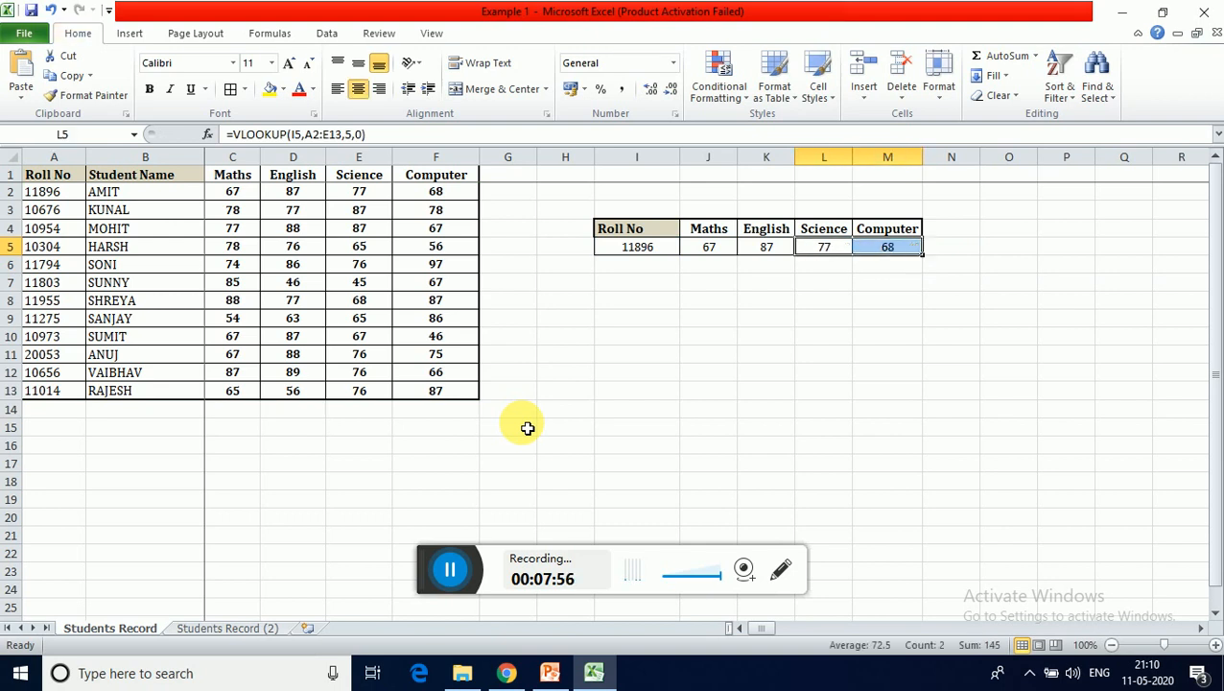
Centre the Roll No heading in I4 horizontally.
{"action": "key", "text": "Left"}
{"action": "key", "text": "Left"}
{"action": "key", "text": "Left"}
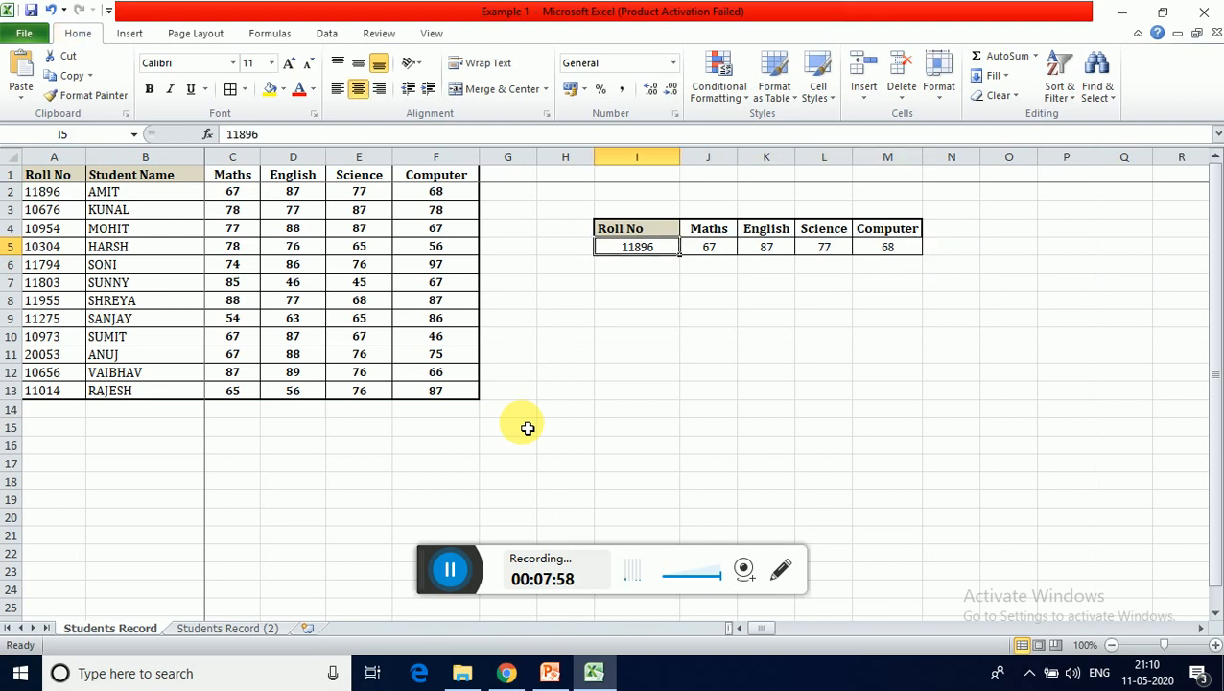
{"action": "key", "text": "Up"}
{"action": "key", "text": "alt+h"}
{"action": "key", "text": "a"}
{"action": "key", "text": "c"}
{"action": "key", "text": "Right"}
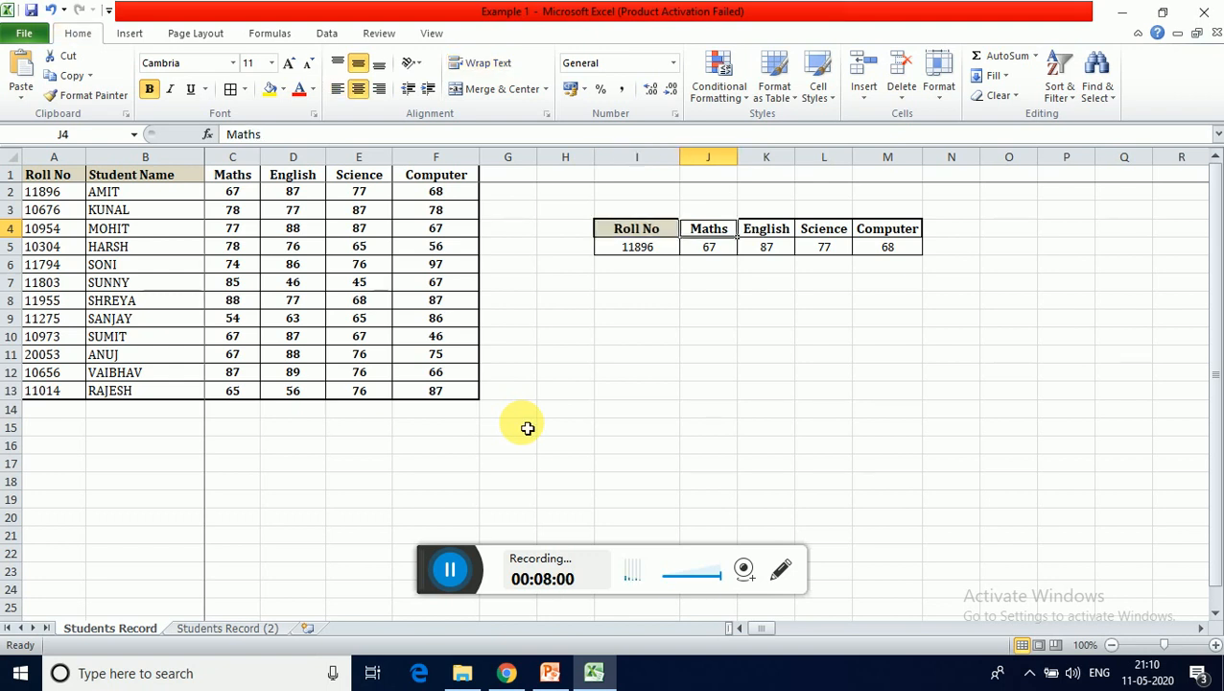
Test the lookup by replacing the roll number in I5 with the one listed in A5.
{"action": "key", "text": "Down"}
{"action": "key", "text": "Left"}
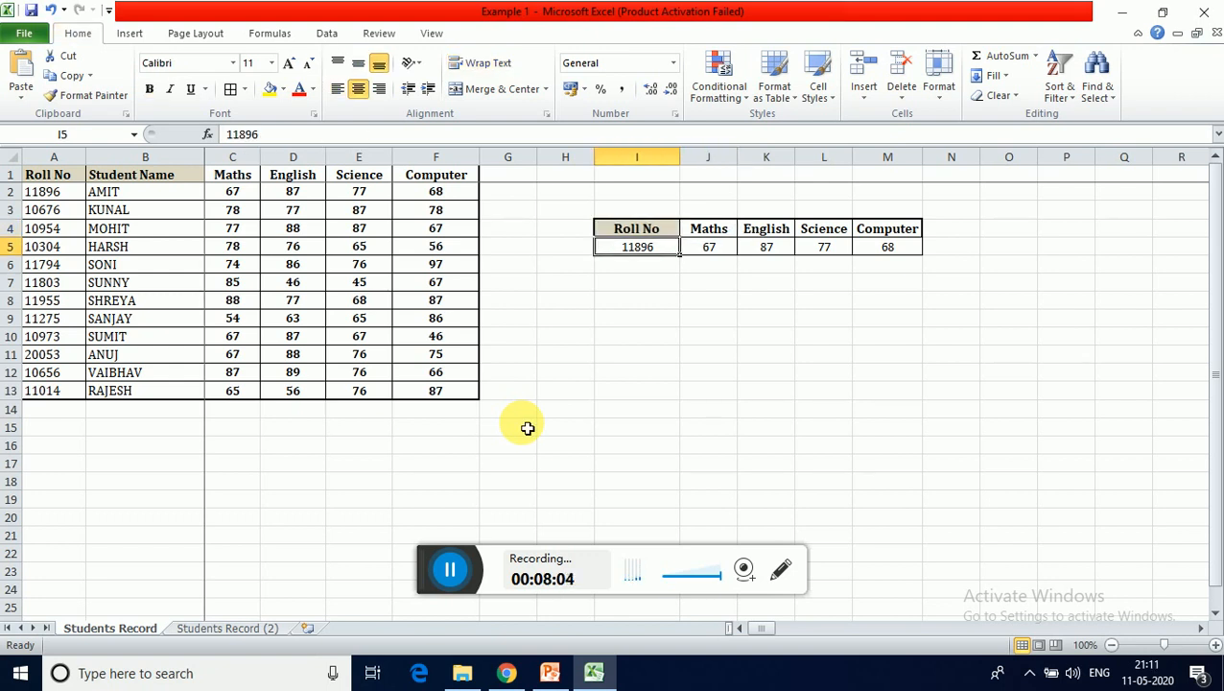
{"action": "type", "text": "10304"}
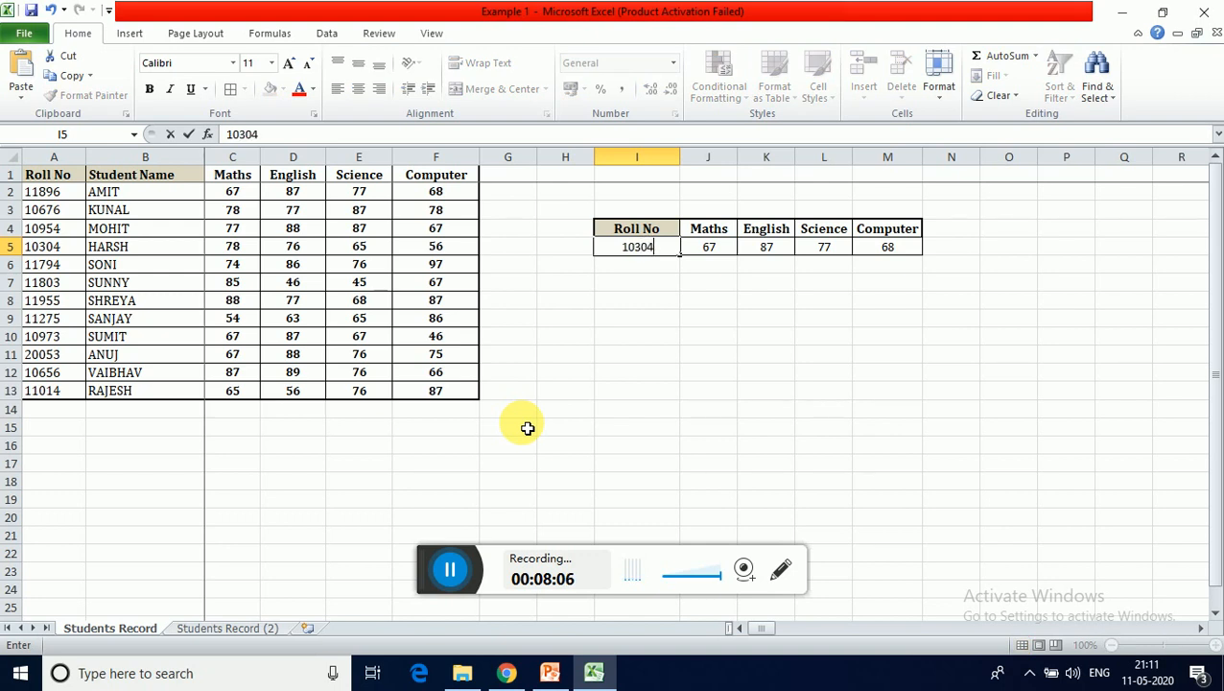
{"action": "key", "text": "Return"}
{"action": "key", "text": "Up"}
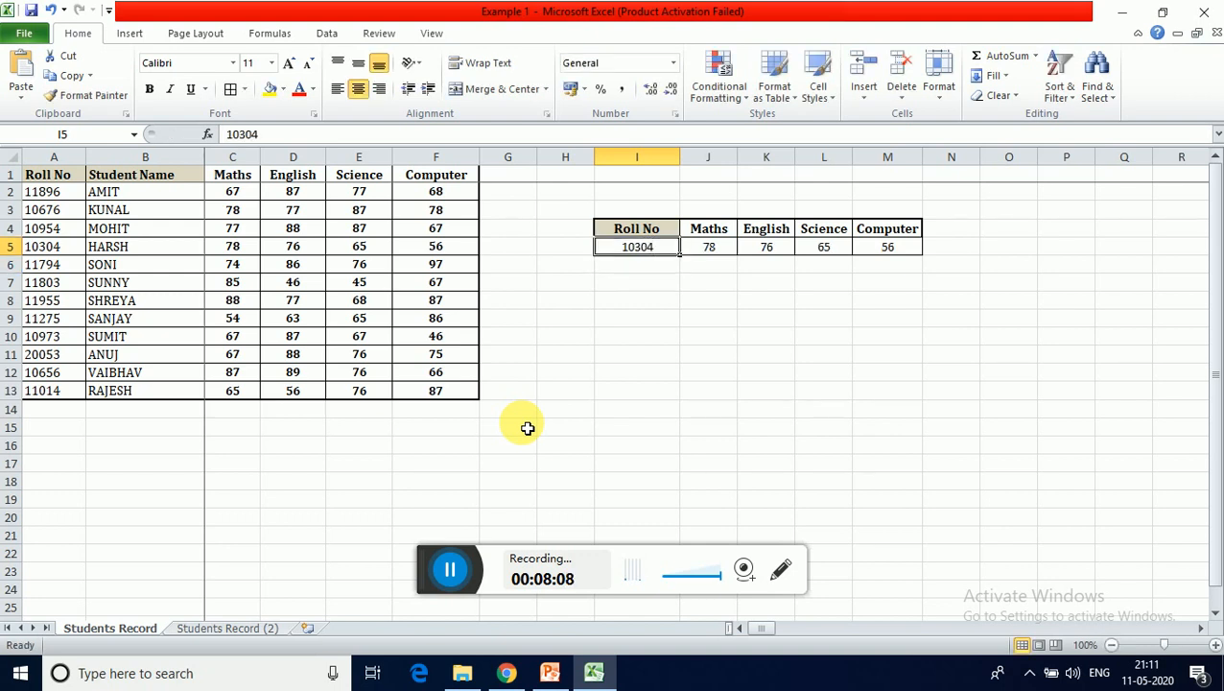
Compare row 5 of the student record with the marks retrieved in J5:M5.
{"action": "key", "text": "Left"}
{"action": "key", "text": "Home"}
{"action": "key", "text": "Right"}
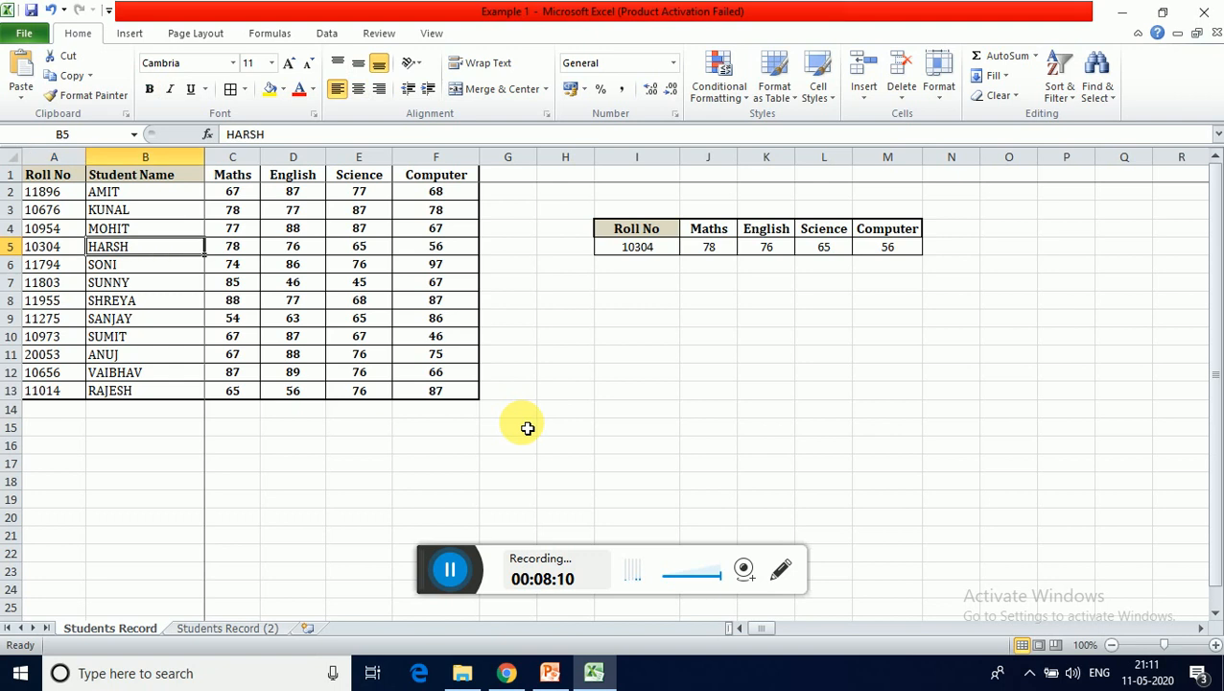
{"action": "key", "text": "Right"}
{"action": "key", "text": "Right"}
{"action": "key", "text": "Right"}
{"action": "key", "text": "Right"}
{"action": "key", "text": "Right"}
{"action": "key", "text": "Right"}
{"action": "key", "text": "Right"}
{"action": "key", "text": "Right"}
{"action": "key", "text": "Left"}
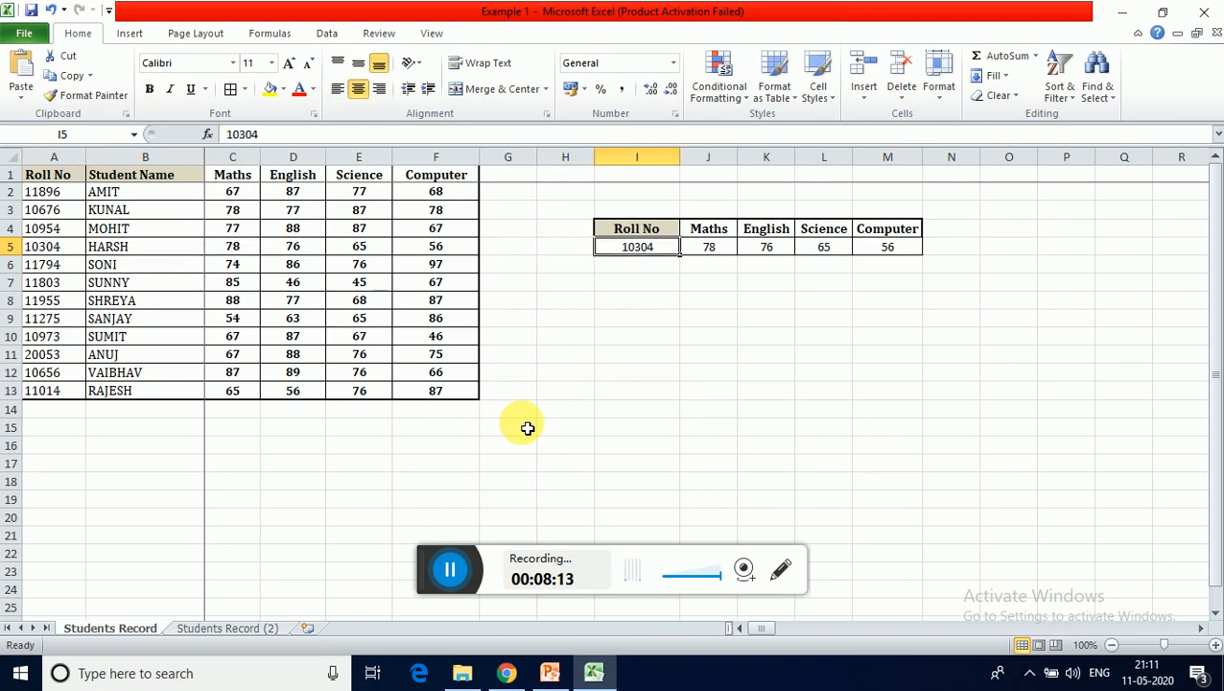
Replace the roll number in I5 with the one listed in A9 and check it against that record row.
{"action": "type", "text": "112"}
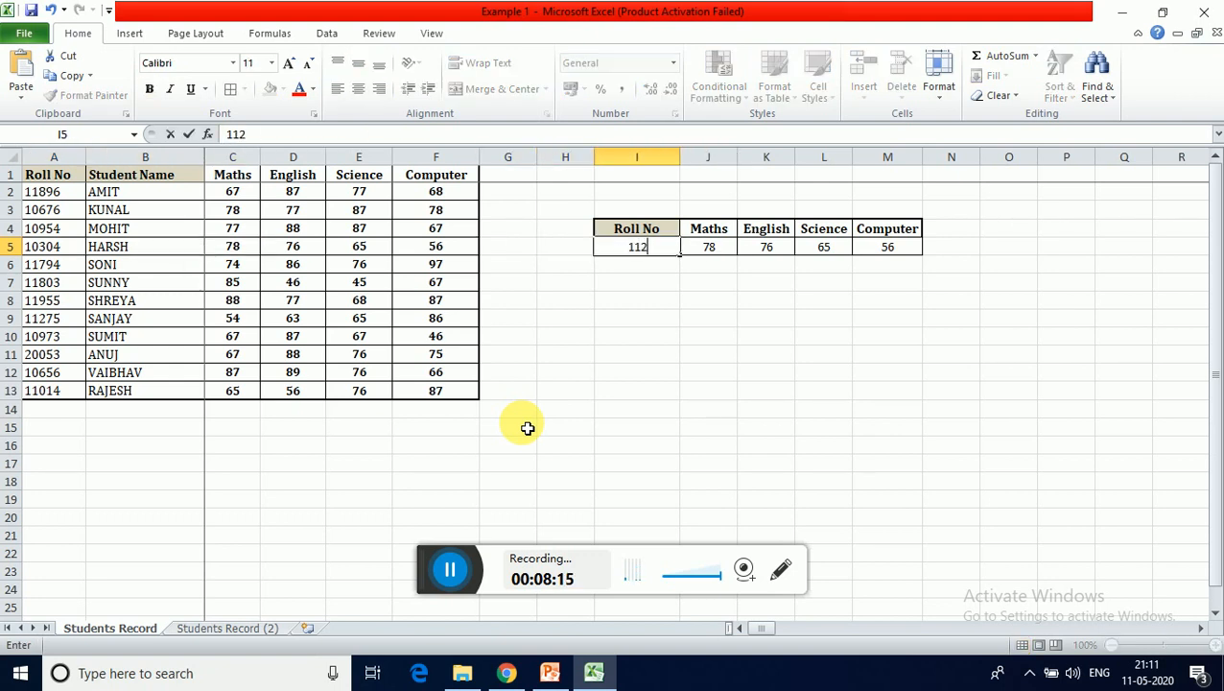
{"action": "type", "text": "75"}
{"action": "key", "text": "Return"}
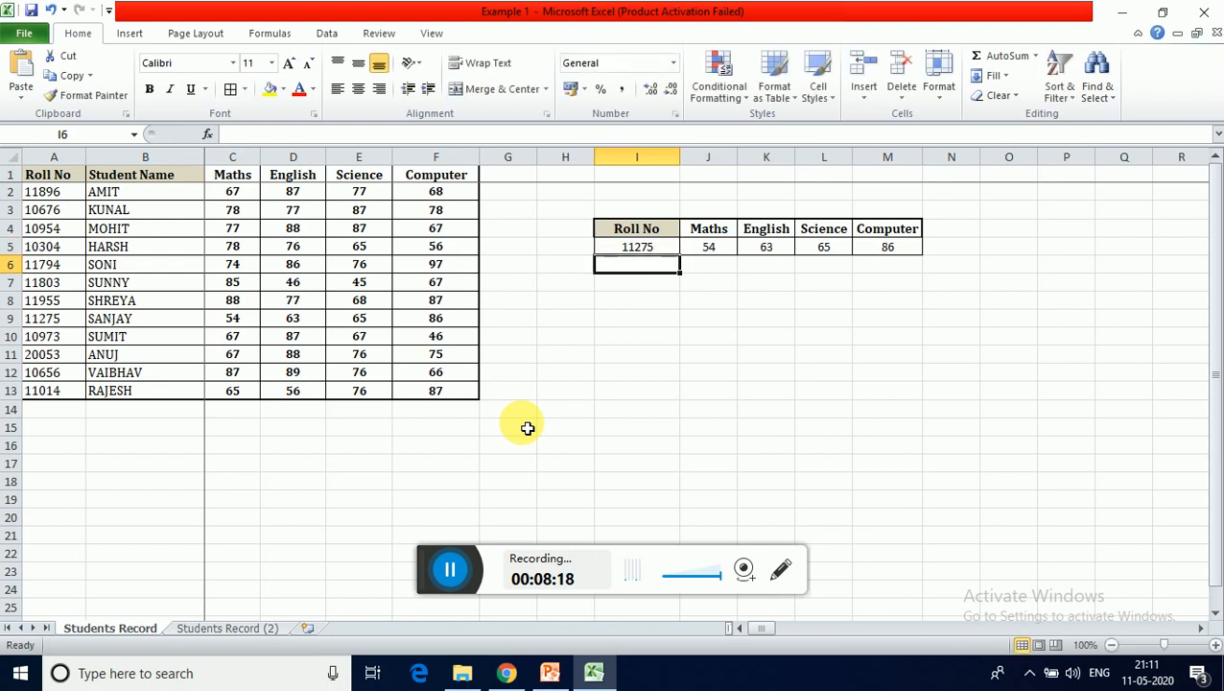
{"action": "left_click", "coordinate": [158, 326]}
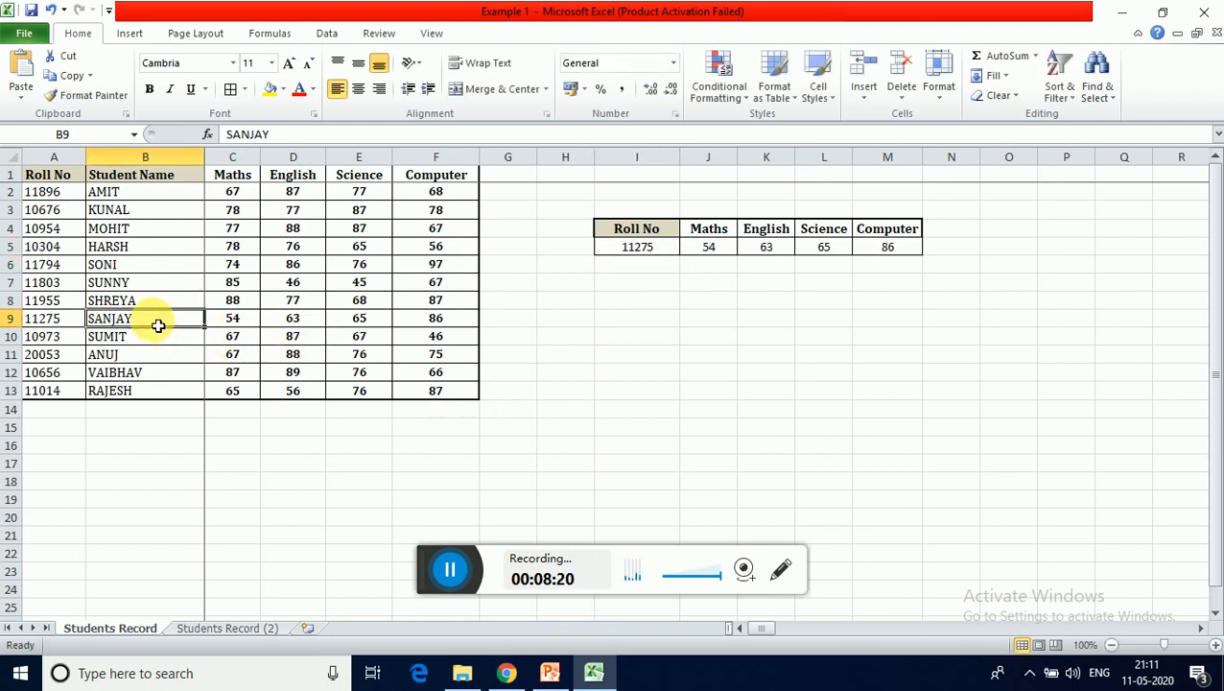
{"action": "left_click", "coordinate": [59, 317]}
Replace the roll number in I5 with the one listed in A13.
{"action": "left_click", "coordinate": [624, 251]}
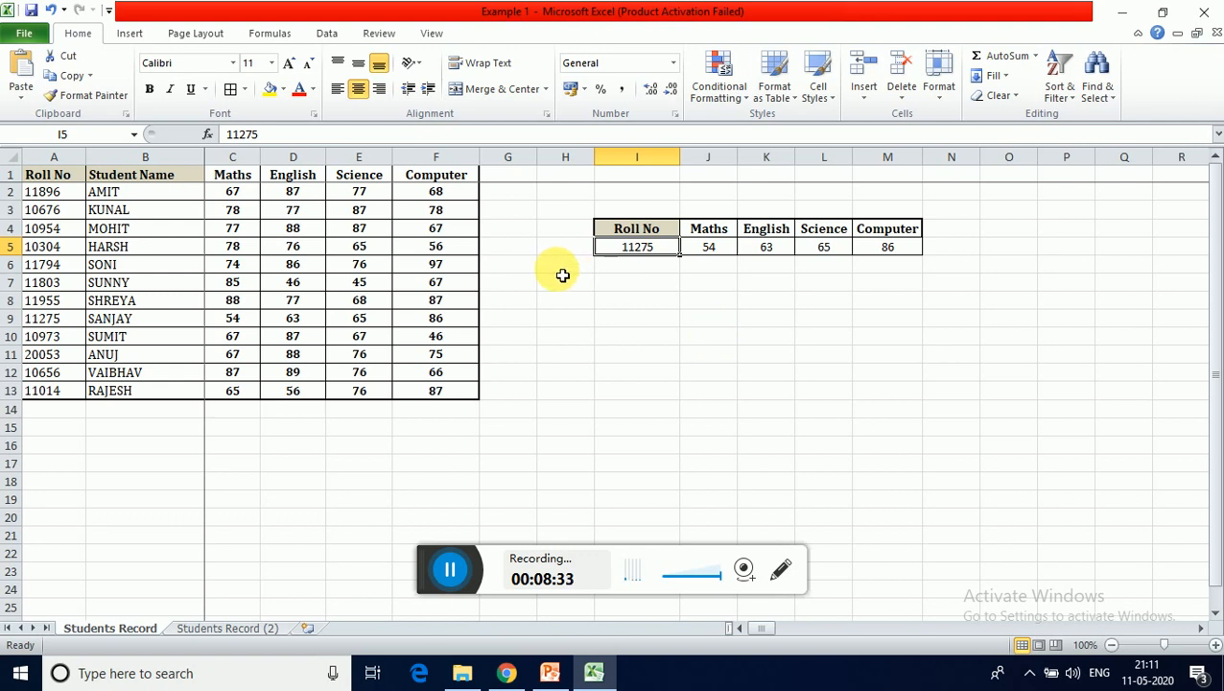
{"action": "type", "text": "11"}
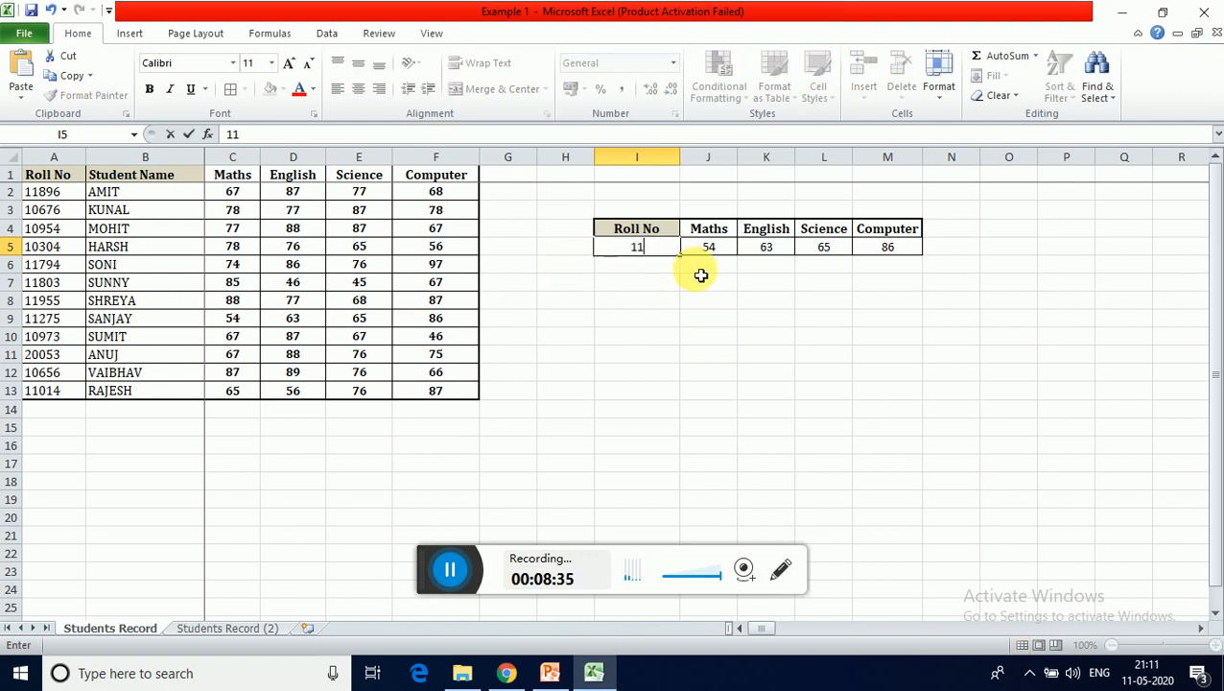
{"action": "type", "text": "014"}
{"action": "key", "text": "Return"}
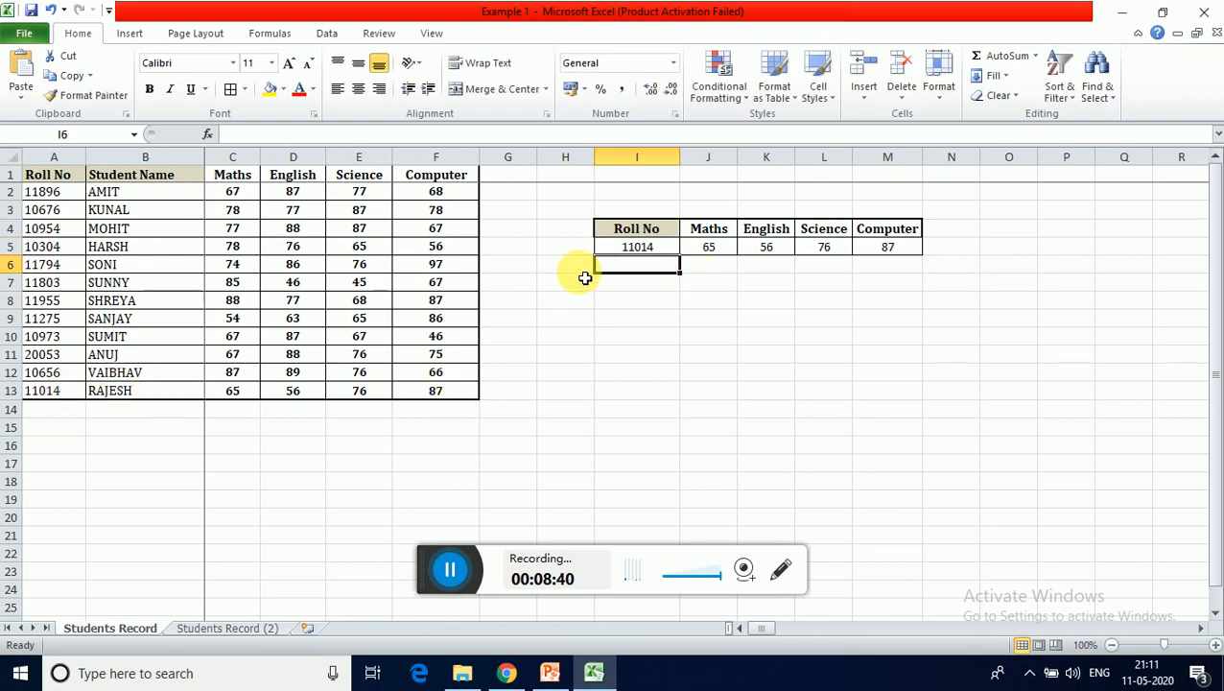
Open the Students Record (2) sheet.
{"action": "left_click", "coordinate": [412, 571]}
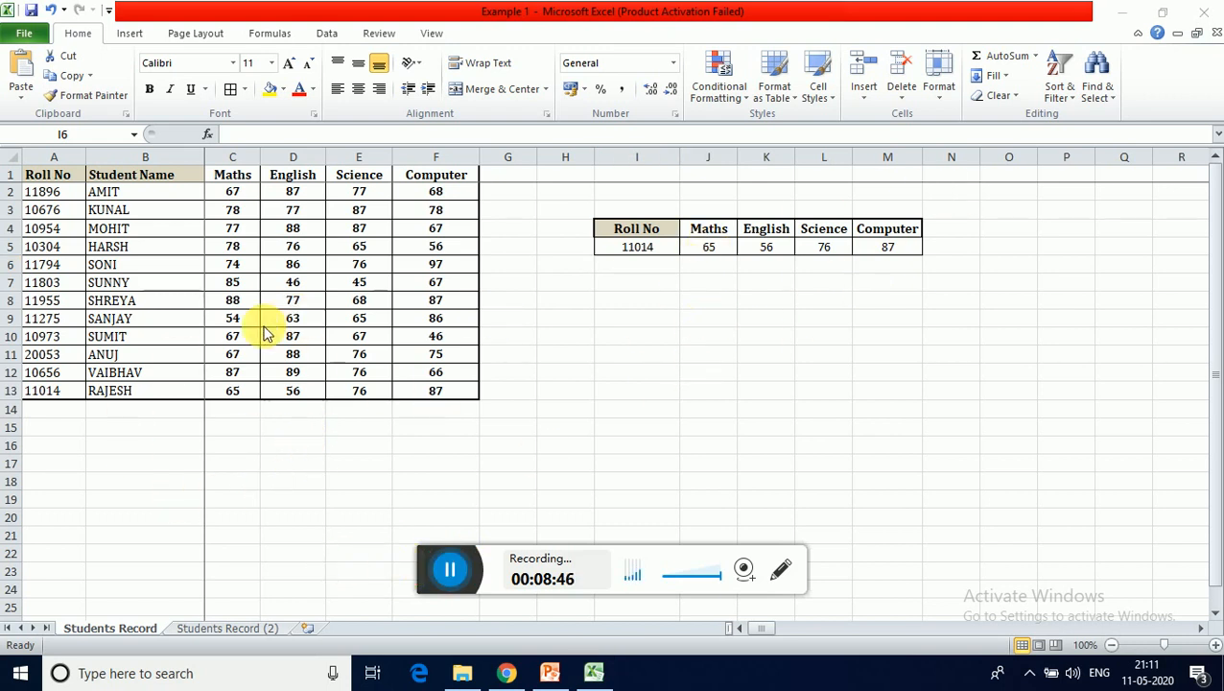
{"action": "left_click", "coordinate": [233, 635]}
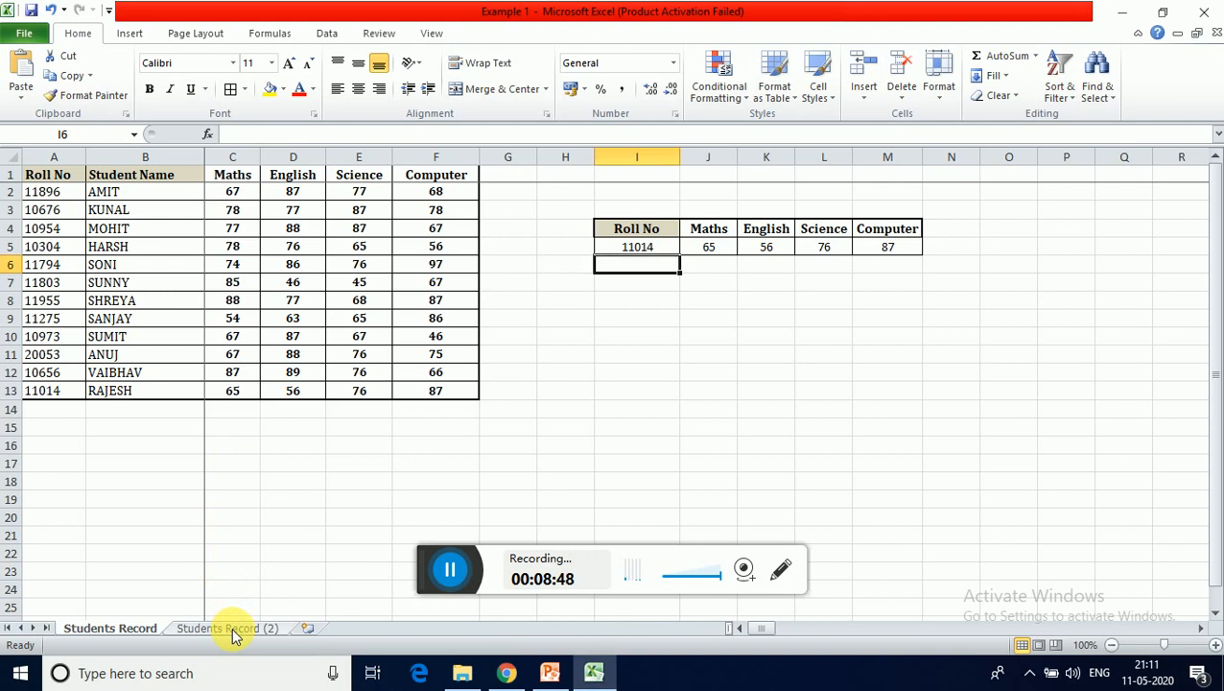
{"action": "left_click", "coordinate": [233, 629]}
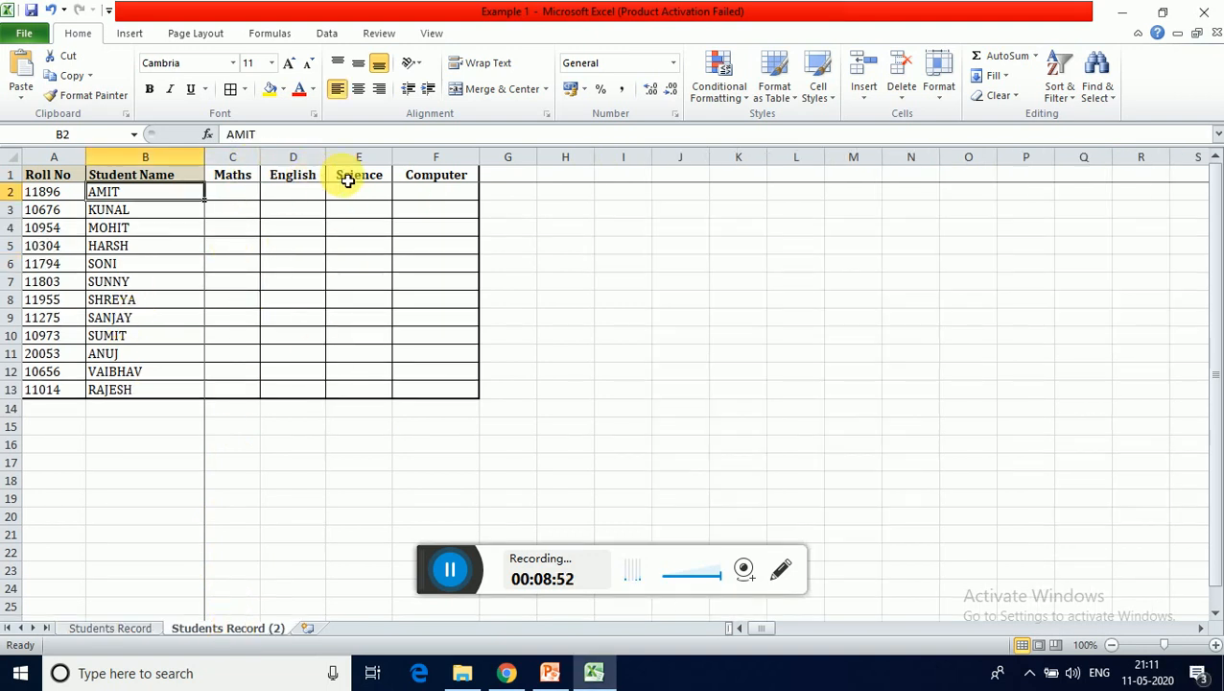
{"action": "left_click", "coordinate": [453, 568]}
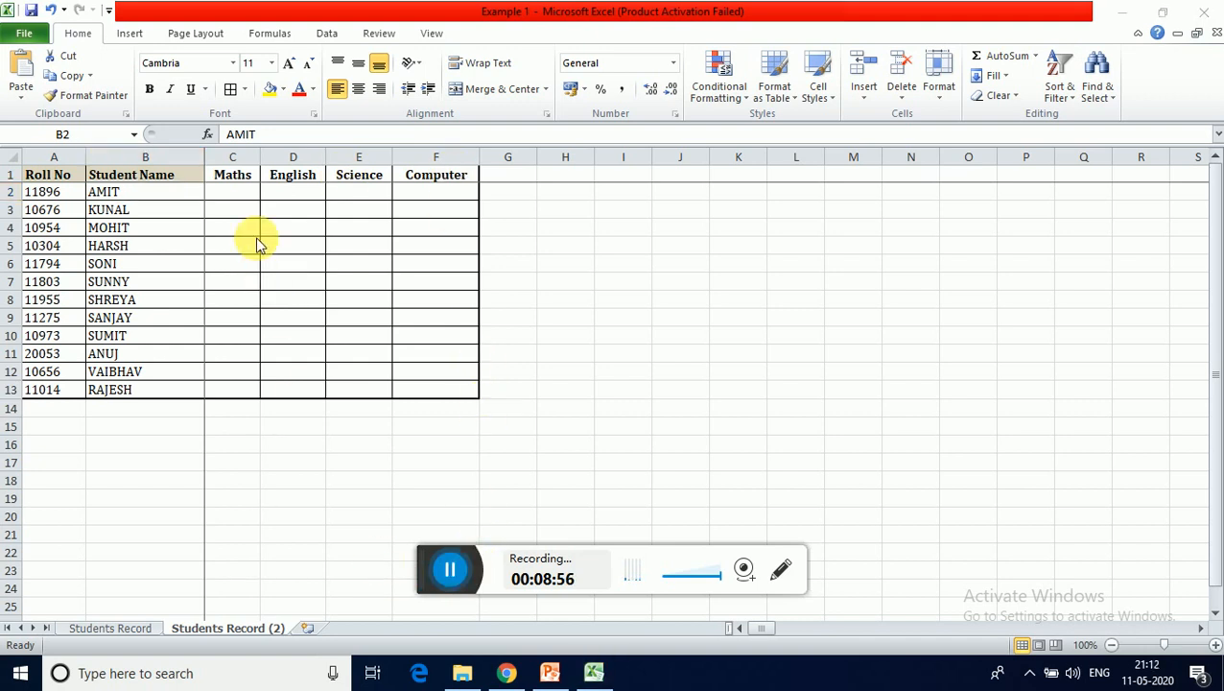
Start a VLOOKUP formula in the Maths cell C2 with the roll number in A2 as the lookup value.
{"action": "left_click", "coordinate": [243, 194]}
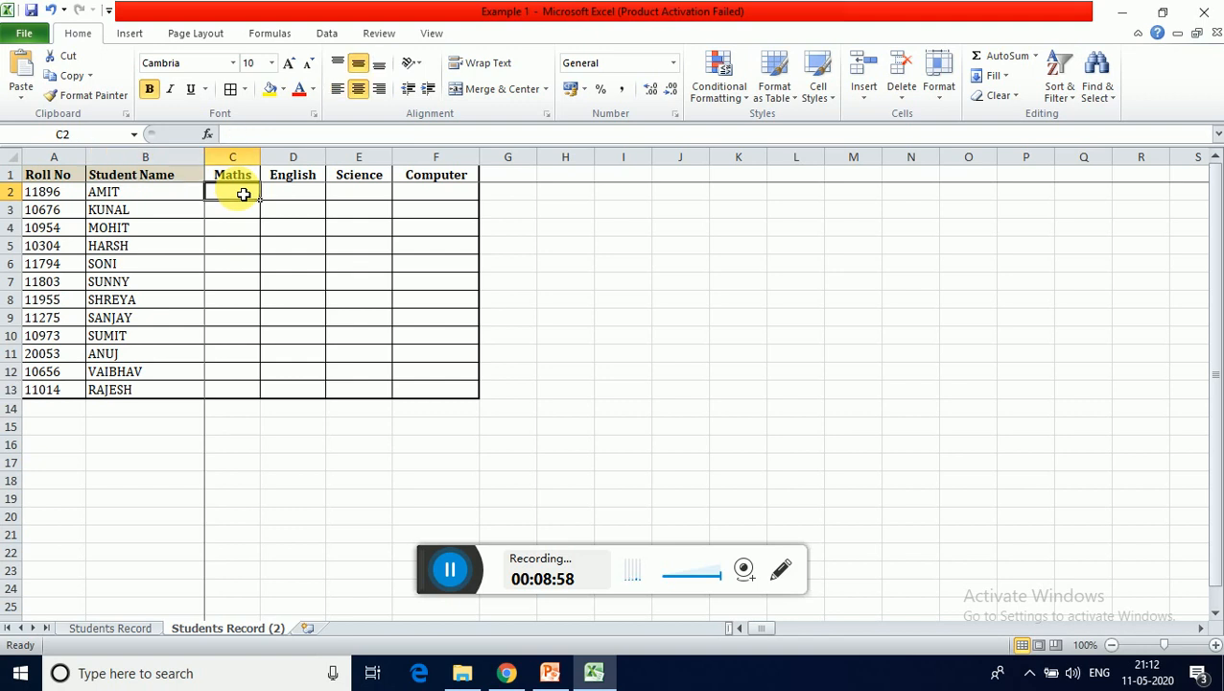
{"action": "type", "text": "=vl"}
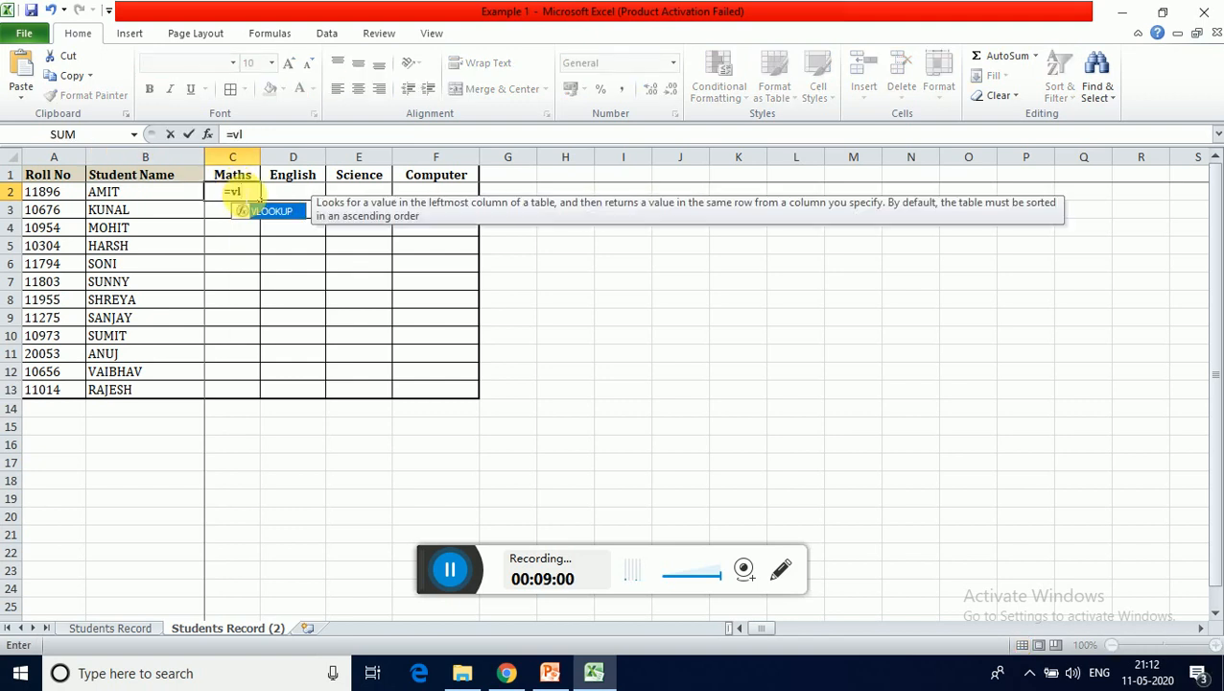
{"action": "key", "text": "Tab"}
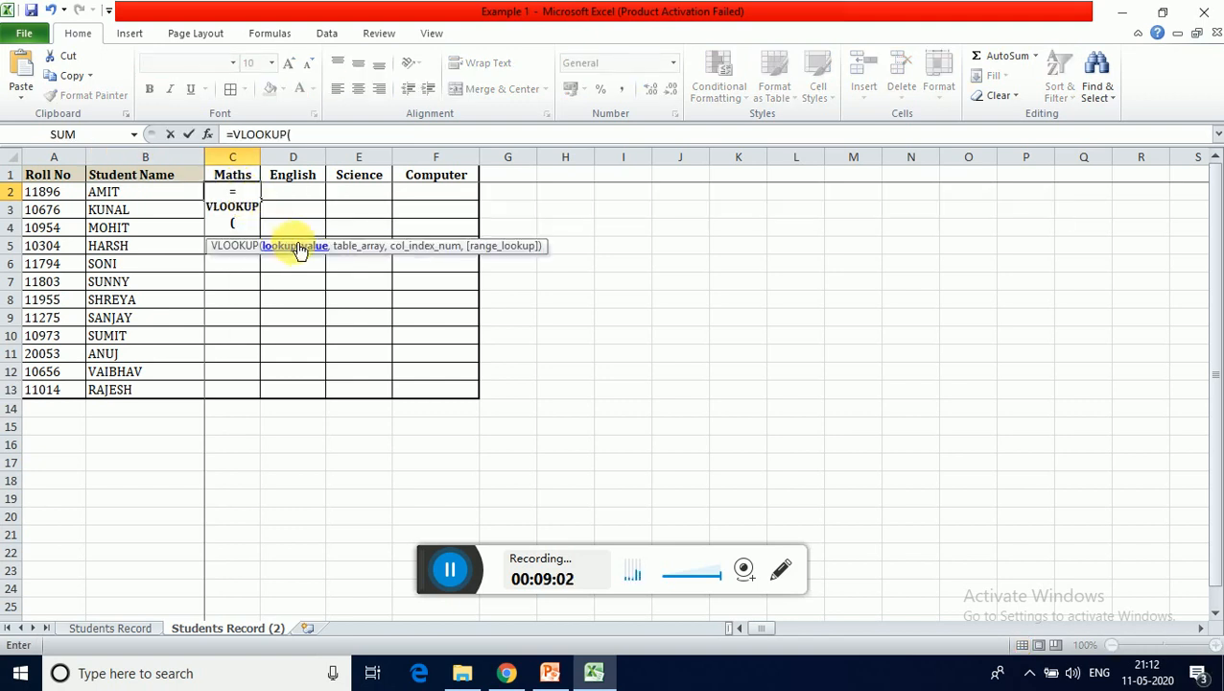
{"action": "left_click", "coordinate": [51, 201]}
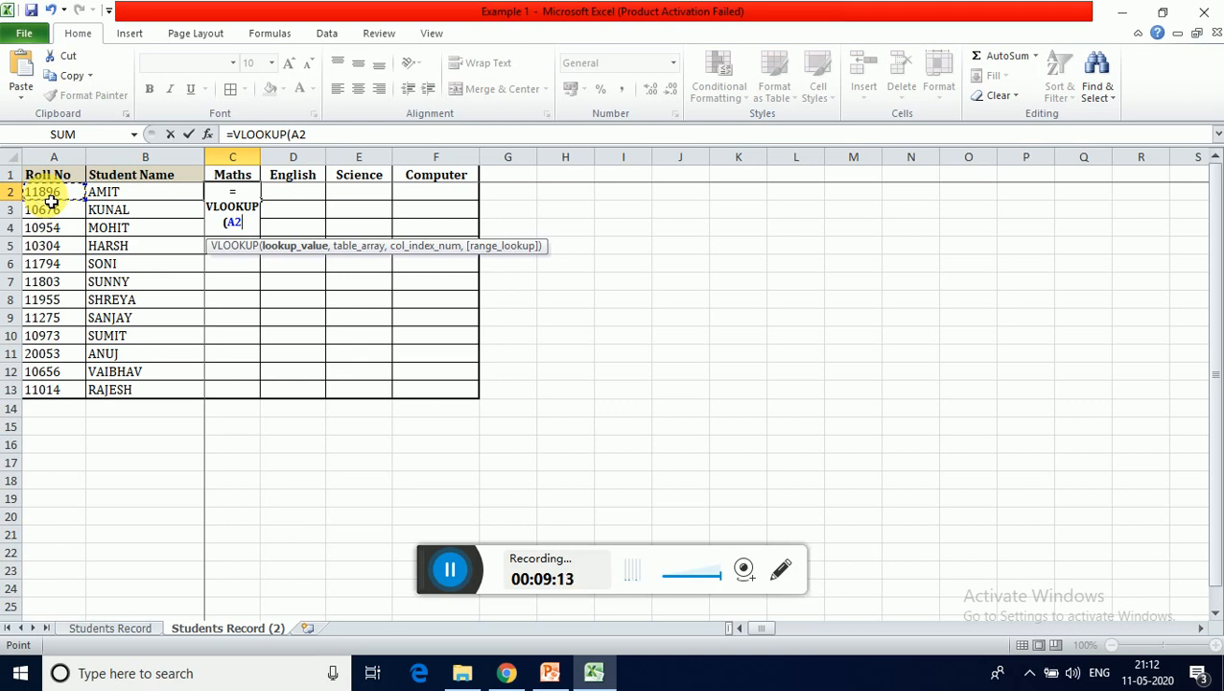
{"action": "type", "text": ","}
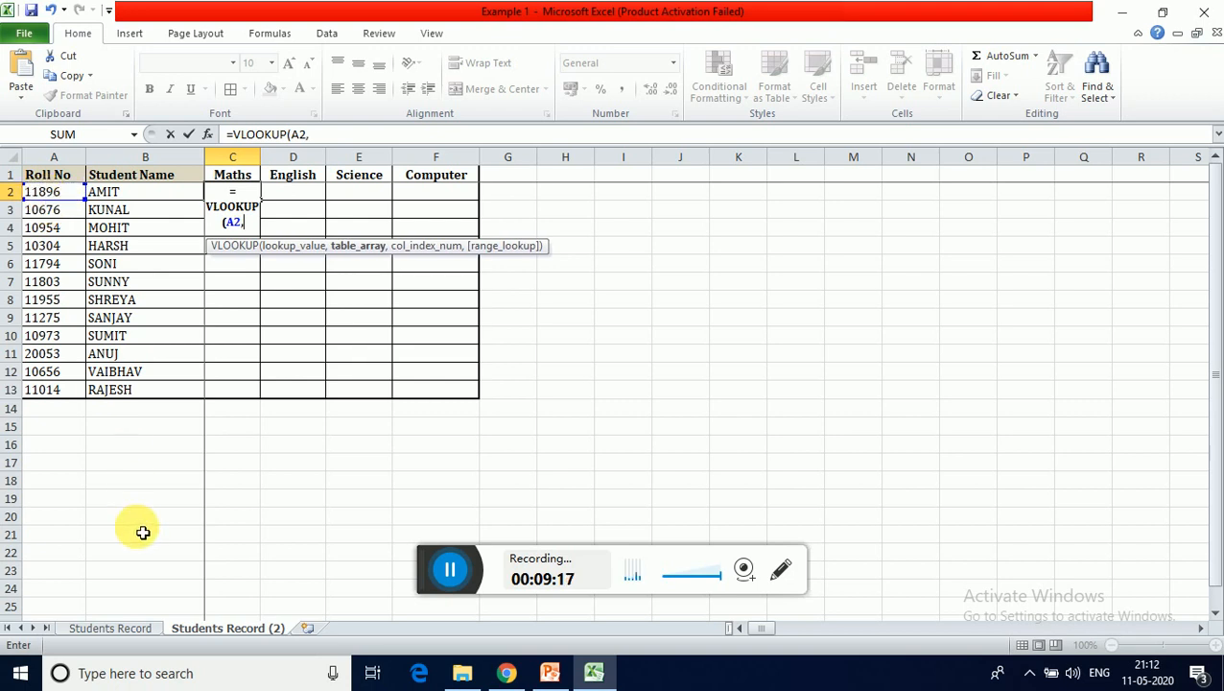
Set the range A2:C13 on the Students Record sheet as the Maths formula's table array.
{"action": "left_click", "coordinate": [113, 630]}
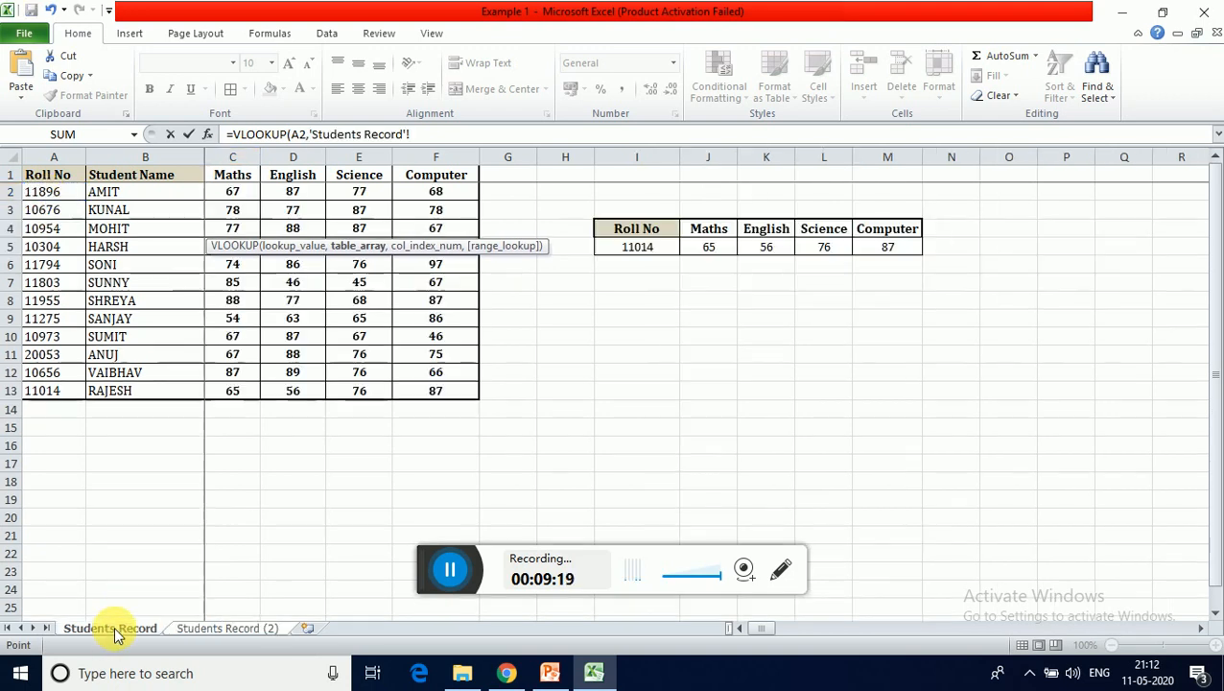
{"action": "left_click", "coordinate": [63, 196]}
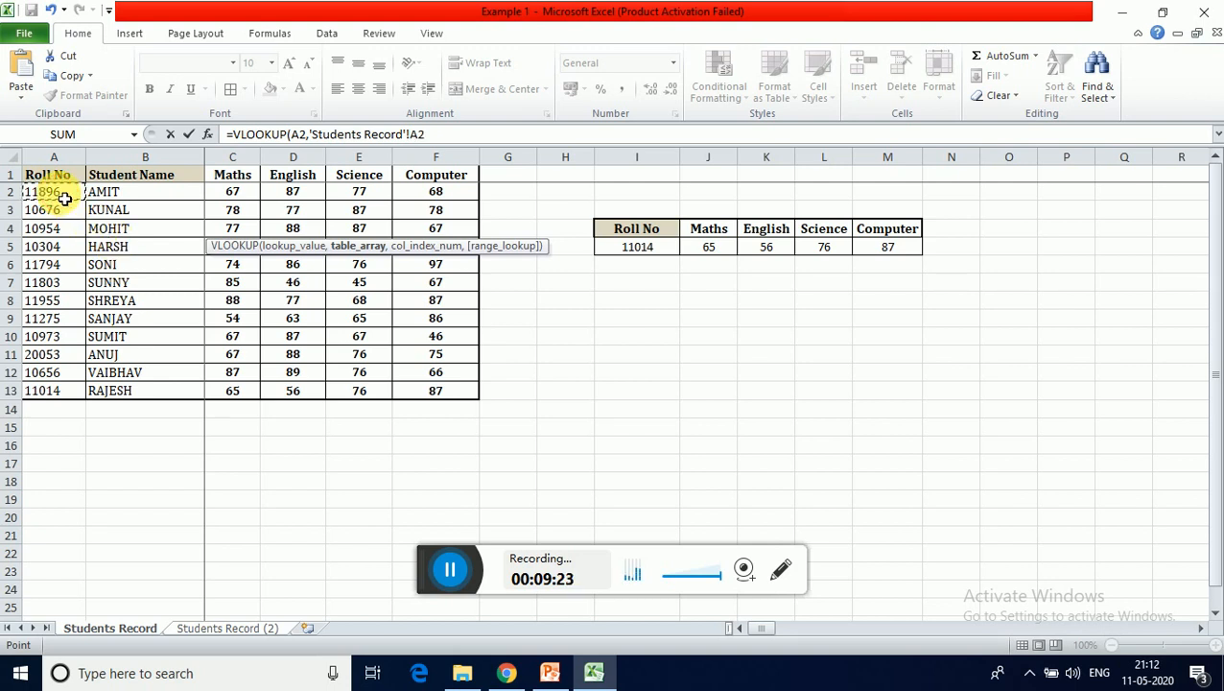
{"action": "left_click", "coordinate": [225, 629]}
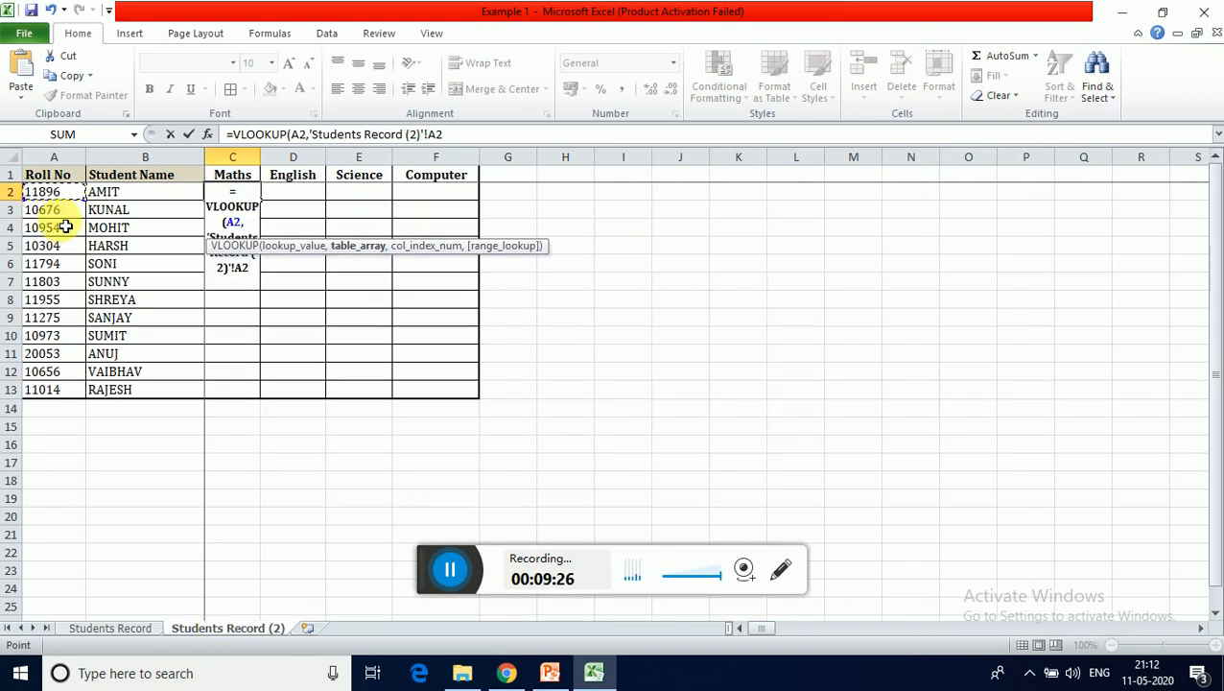
{"action": "left_click", "coordinate": [123, 627]}
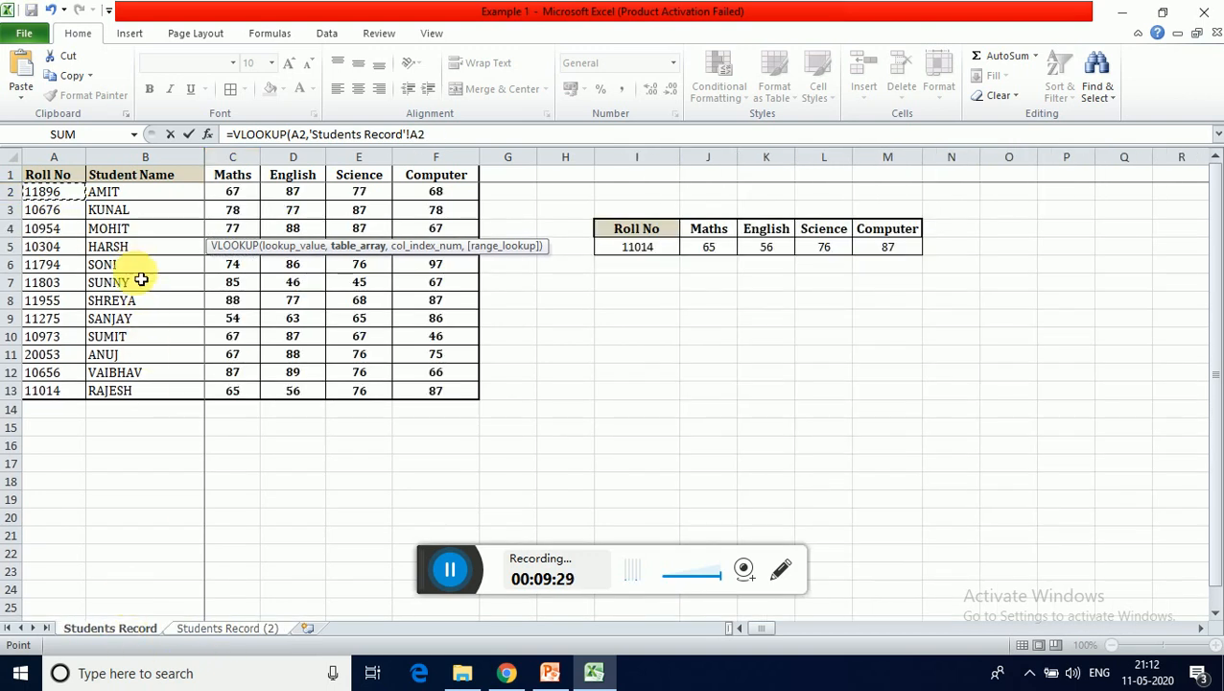
{"action": "left_click", "coordinate": [226, 629]}
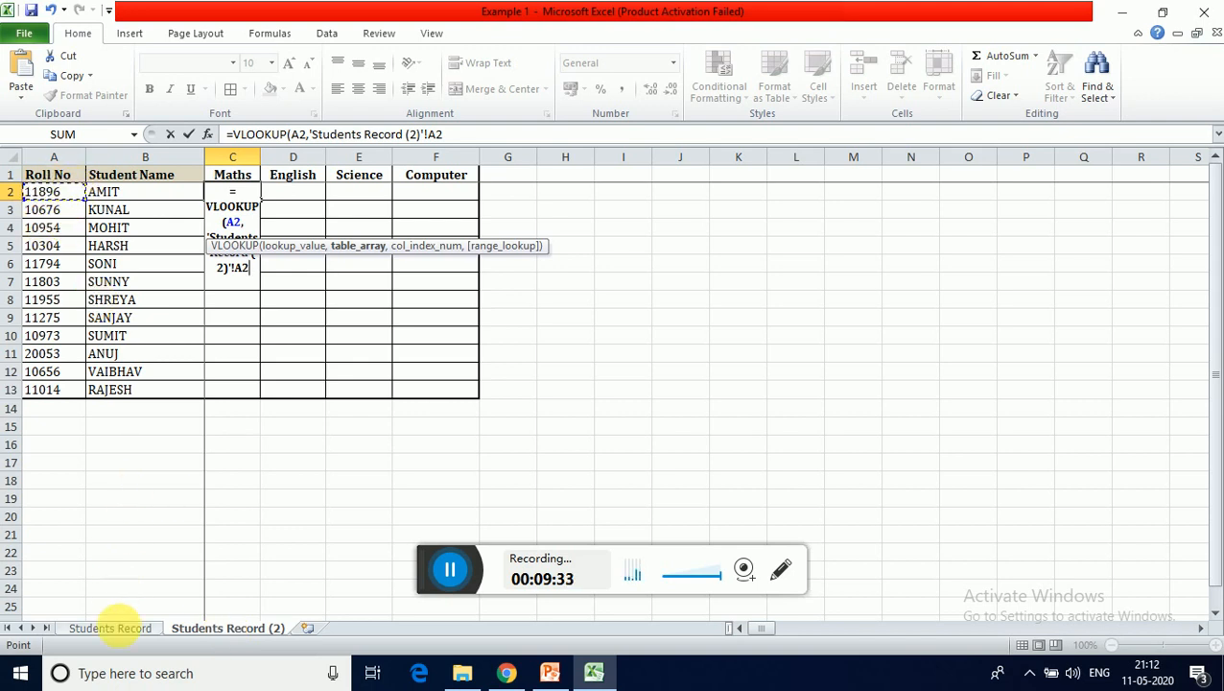
{"action": "left_click", "coordinate": [111, 628]}
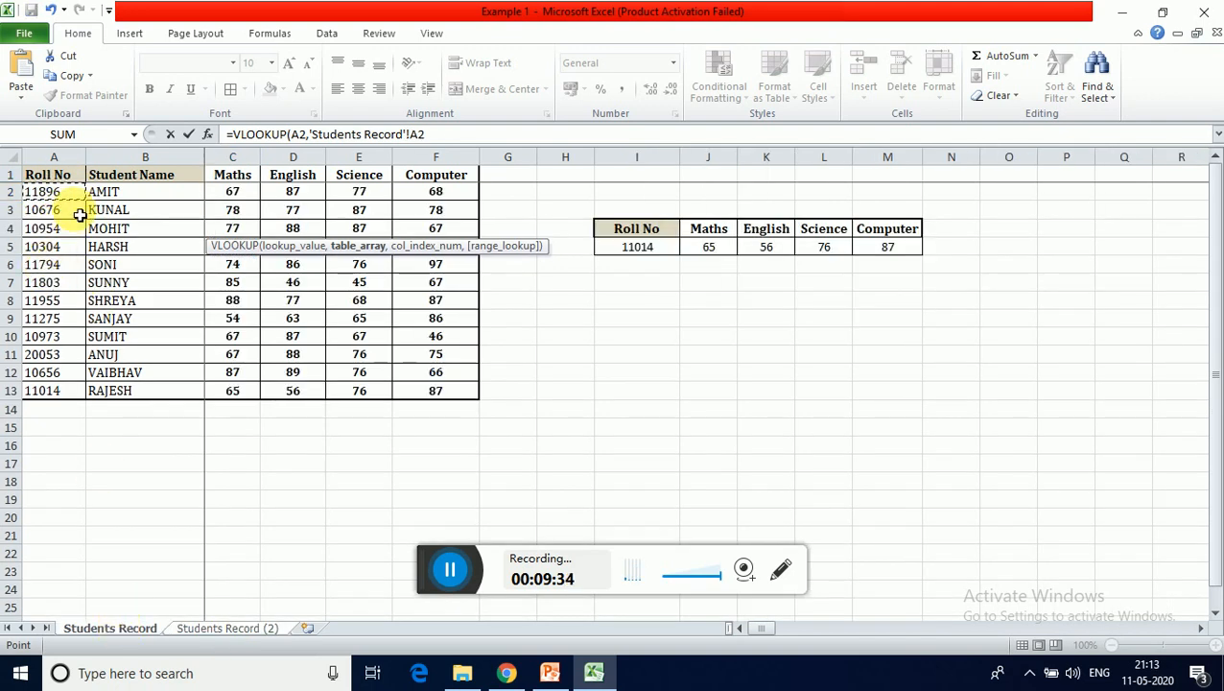
{"action": "key", "text": "shift+Right"}
{"action": "key", "text": "shift+Right"}
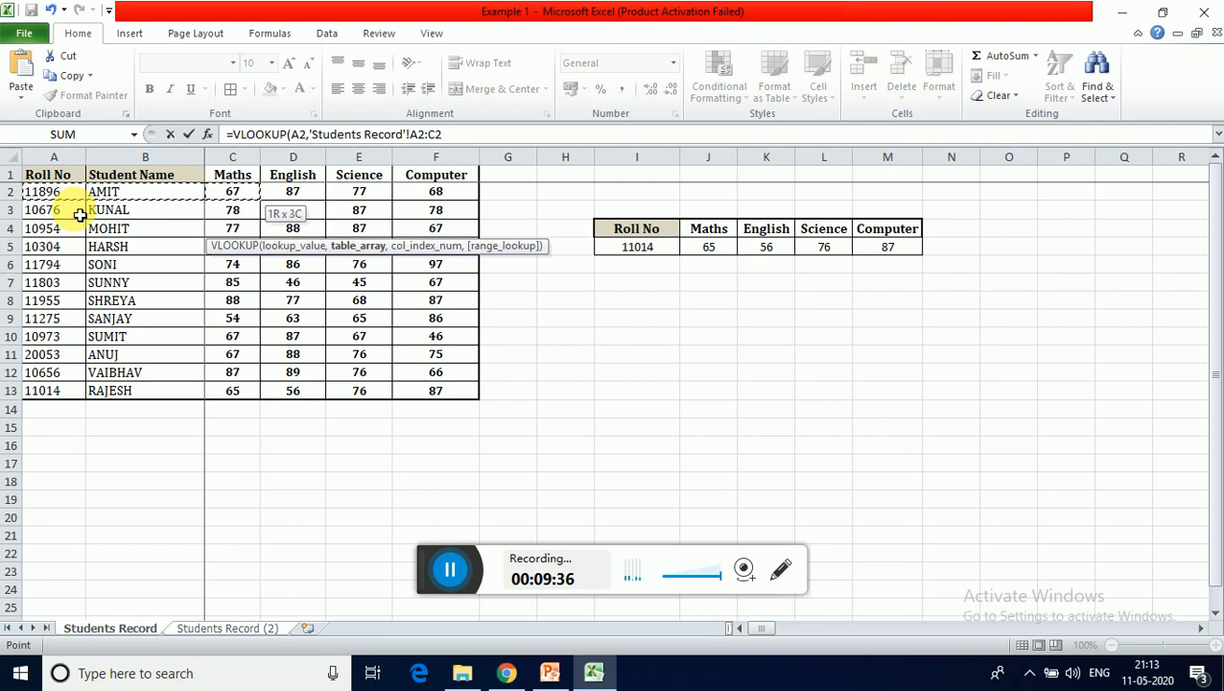
{"action": "key", "text": "ctrl+shift+Down"}
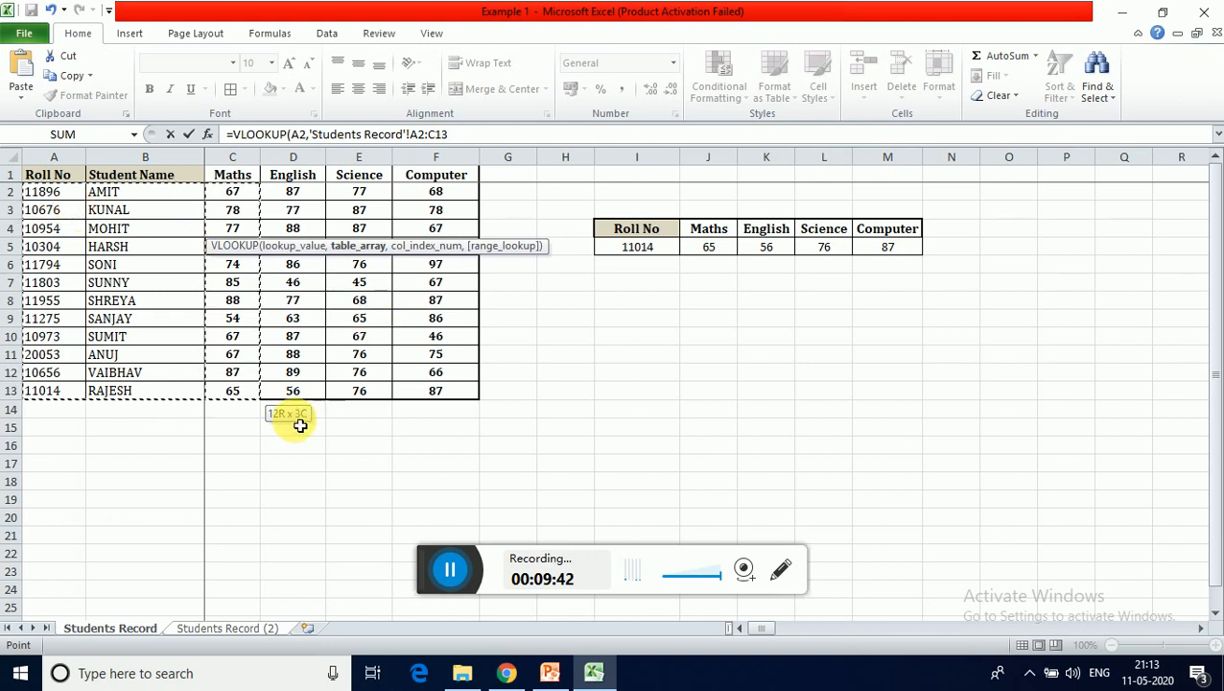
Complete the Maths lookup with column index 3 and range lookup 0.
{"action": "type", "text": ","}
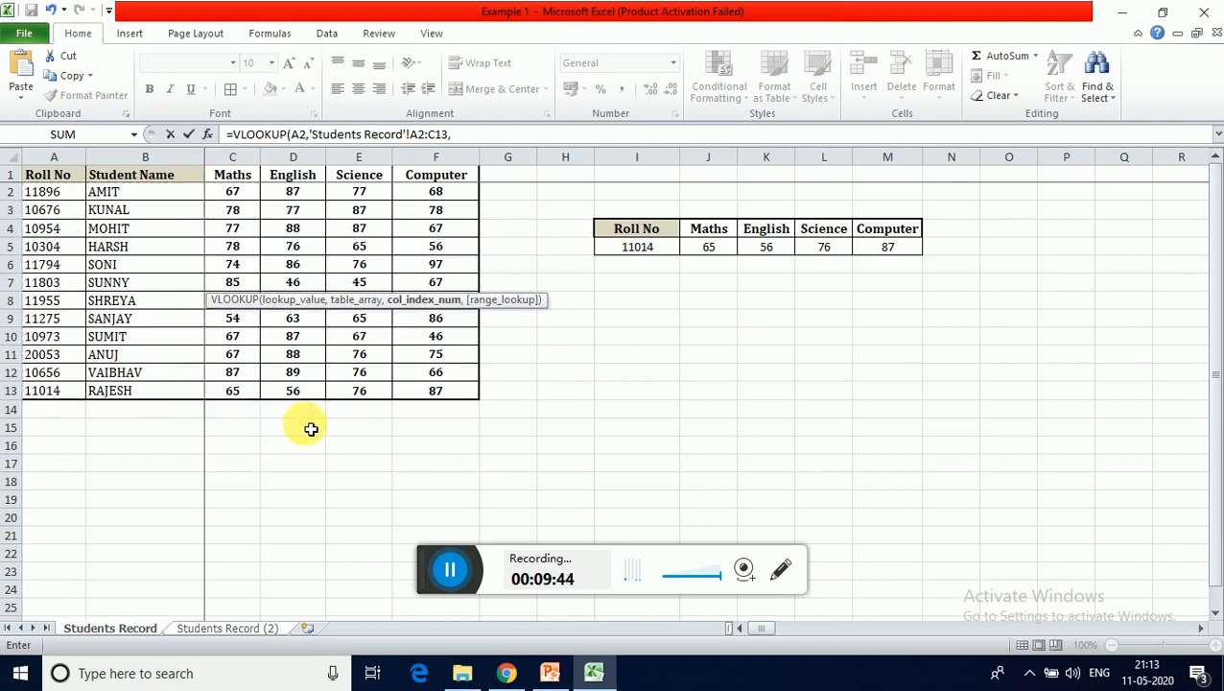
{"action": "type", "text": "3,"}
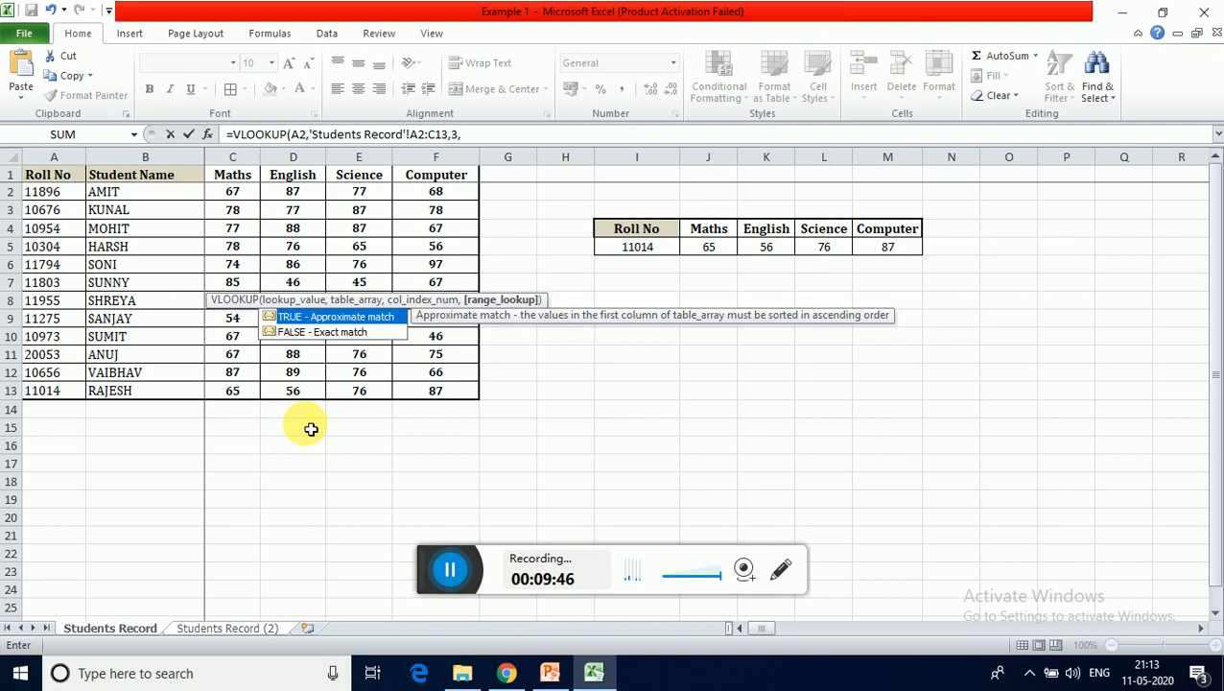
{"action": "type", "text": "0"}
{"action": "key", "text": "Return"}
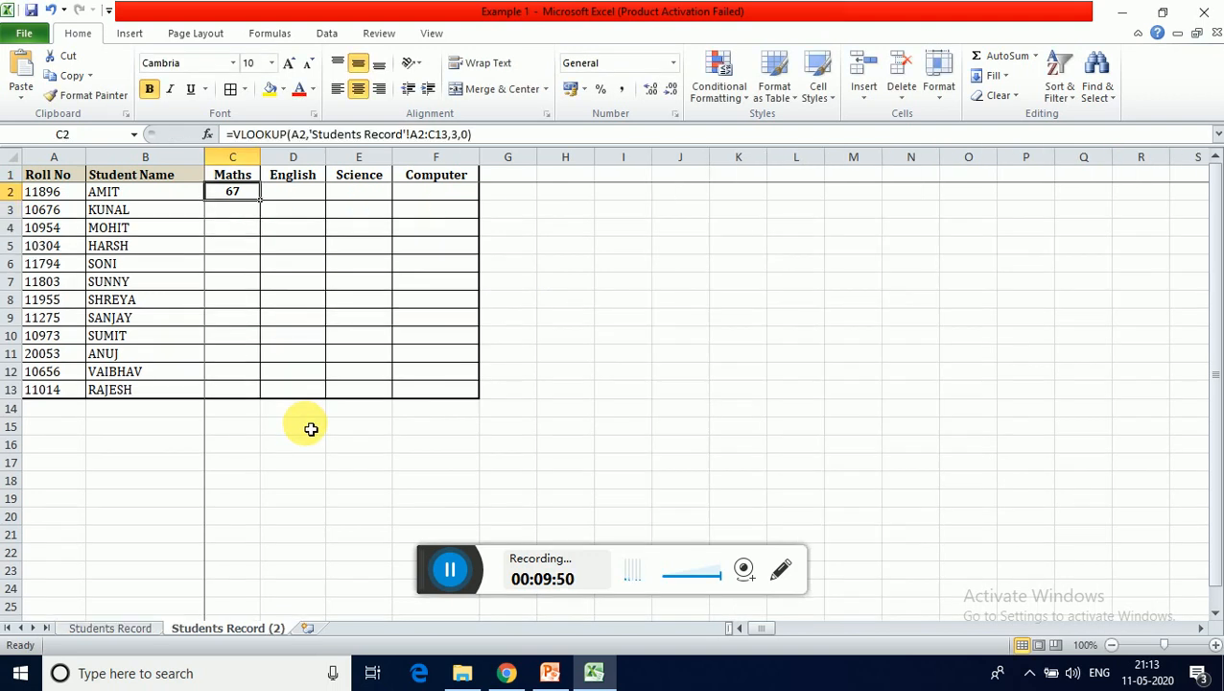
Start a VLOOKUP formula in the English cell D2 with A2 as the lookup value.
{"action": "key", "text": "Right"}
{"action": "type", "text": "=VLOOKUP("}
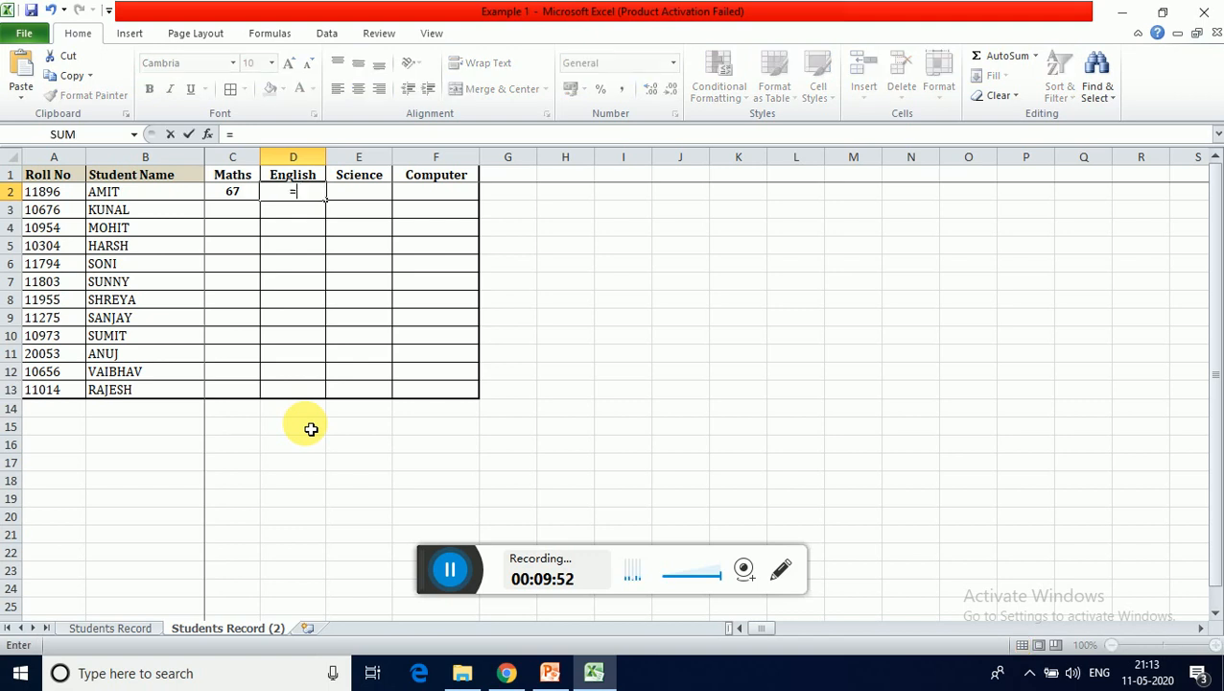
{"action": "key", "text": "Left"}
{"action": "key", "text": "Left"}
{"action": "key", "text": "Left"}
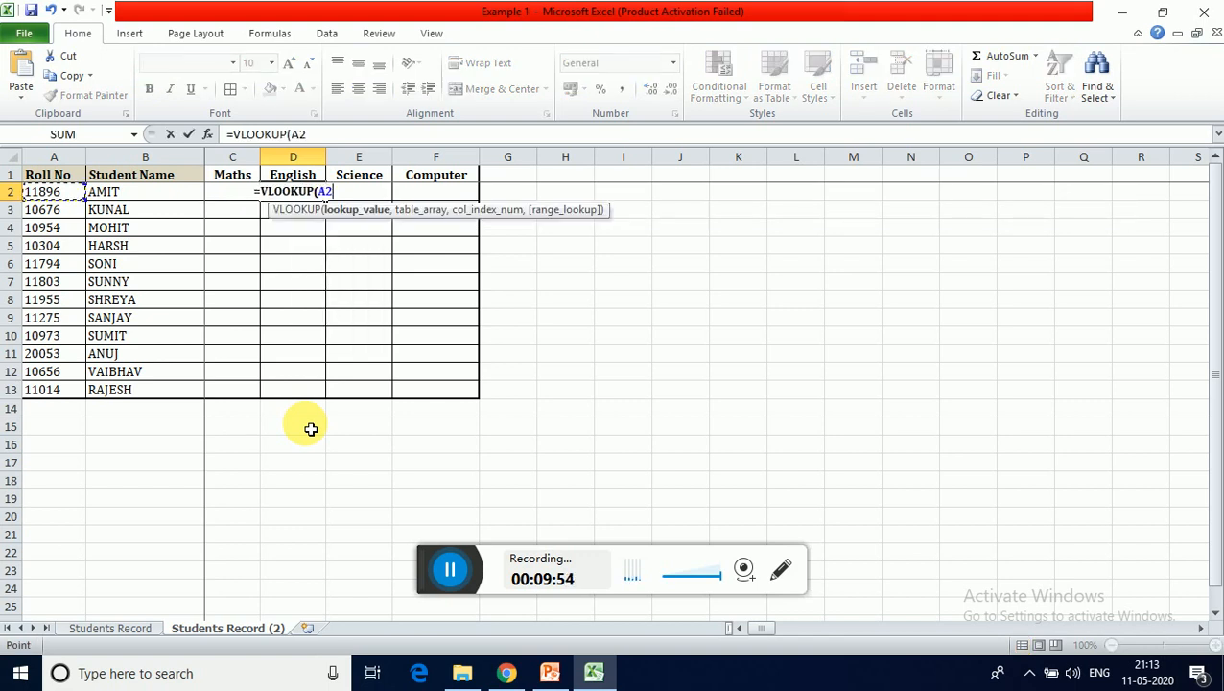
{"action": "type", "text": ","}
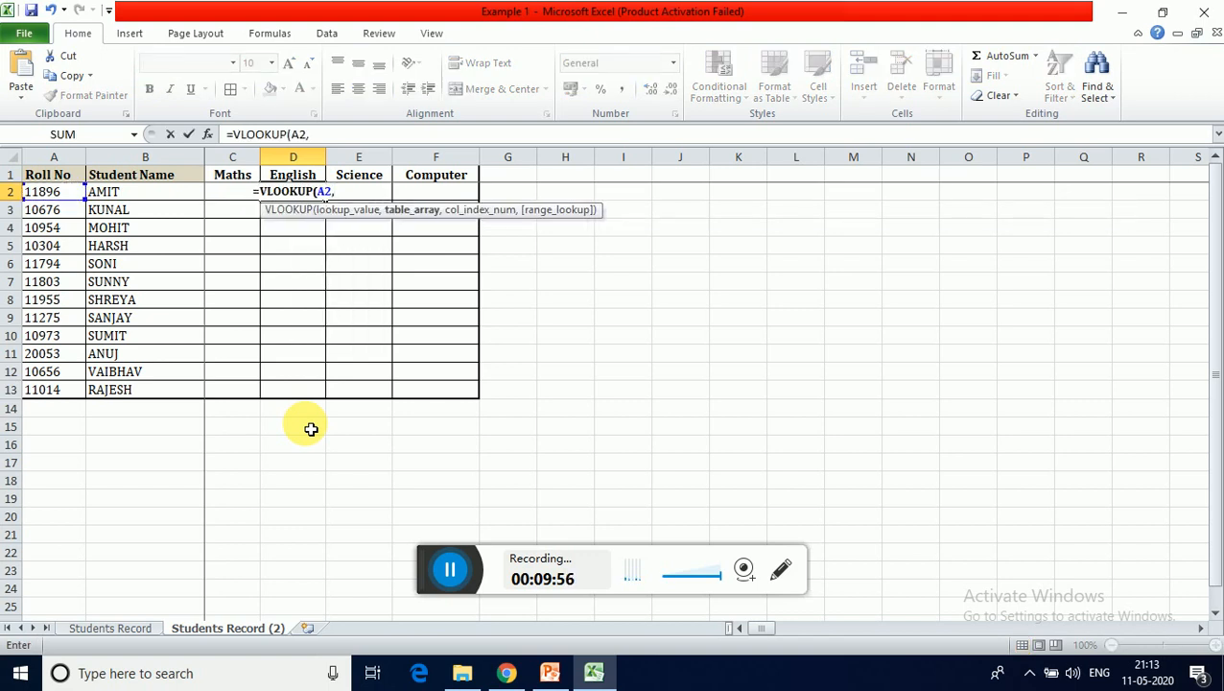
Complete the English lookup with table array A2:D13 from the Students Record sheet, column index 4 and range lookup 0.
{"action": "key", "text": "ctrl+Page_Up"}
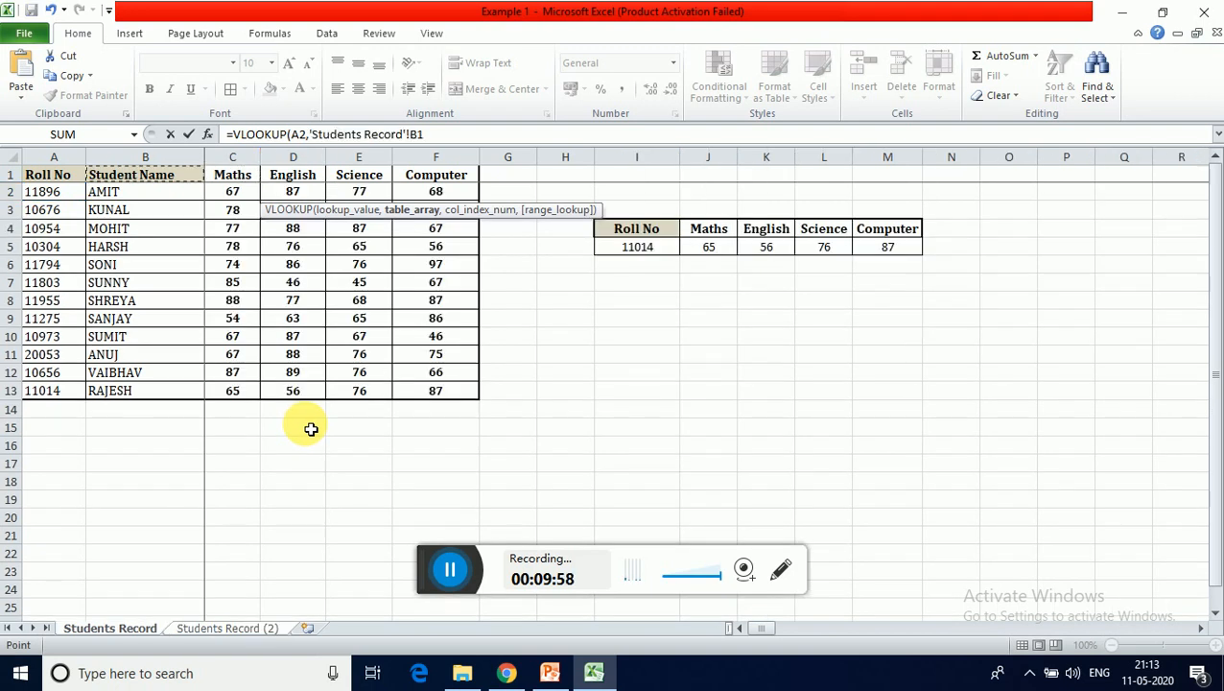
{"action": "key", "text": "Left"}
{"action": "key", "text": "Down"}
{"action": "key", "text": "shift+Right"}
{"action": "key", "text": "shift+Right"}
{"action": "key", "text": "shift+Right"}
{"action": "key", "text": "ctrl+shift+Down"}
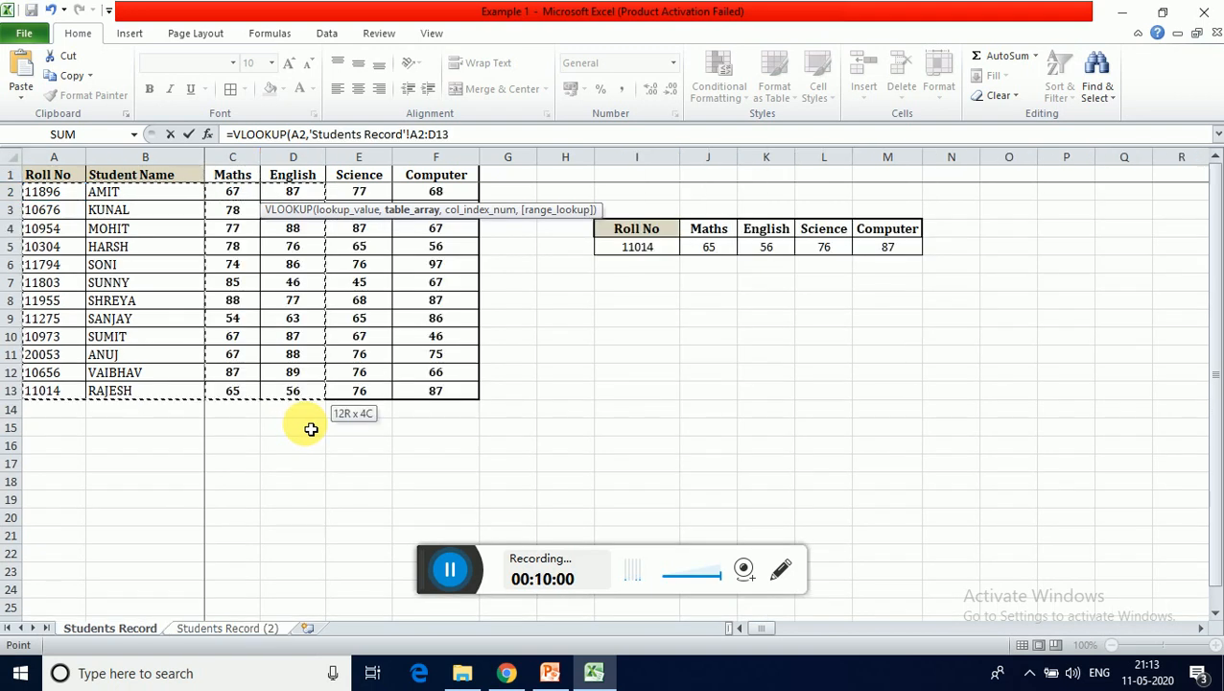
{"action": "type", "text": ",4,0"}
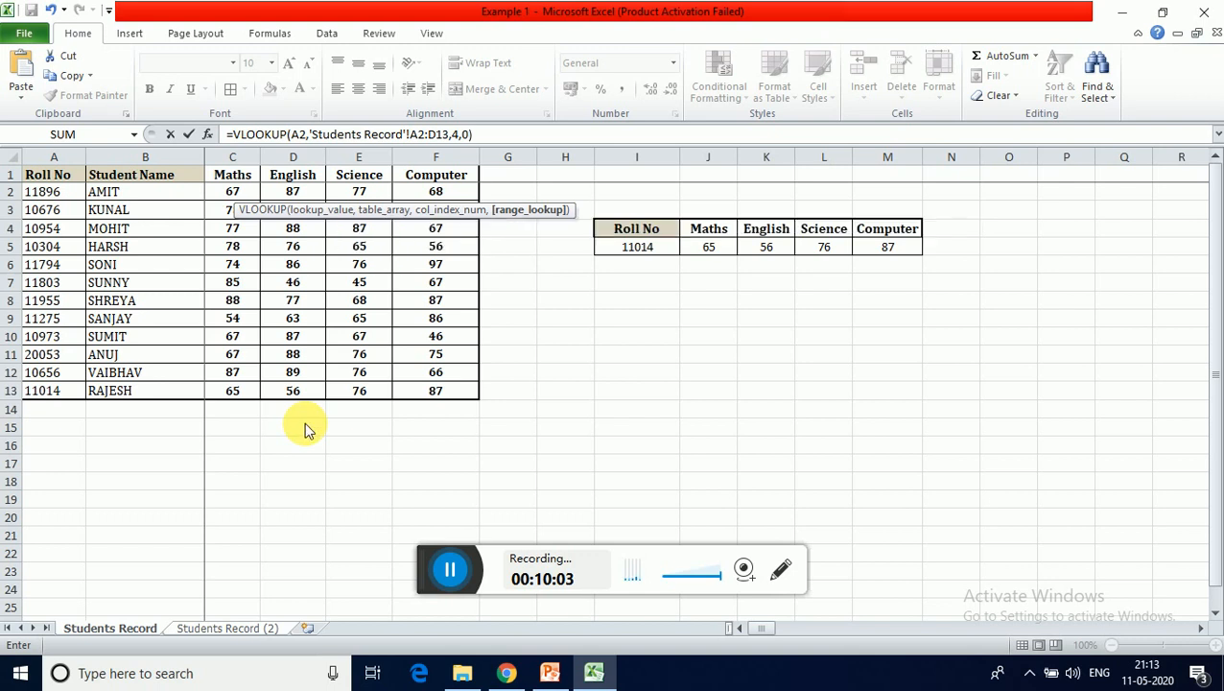
{"action": "key", "text": "Return"}
Start a VLOOKUP formula in the Science cell E2 with A2 as the lookup value.
{"action": "key", "text": "Up"}
{"action": "key", "text": "Right"}
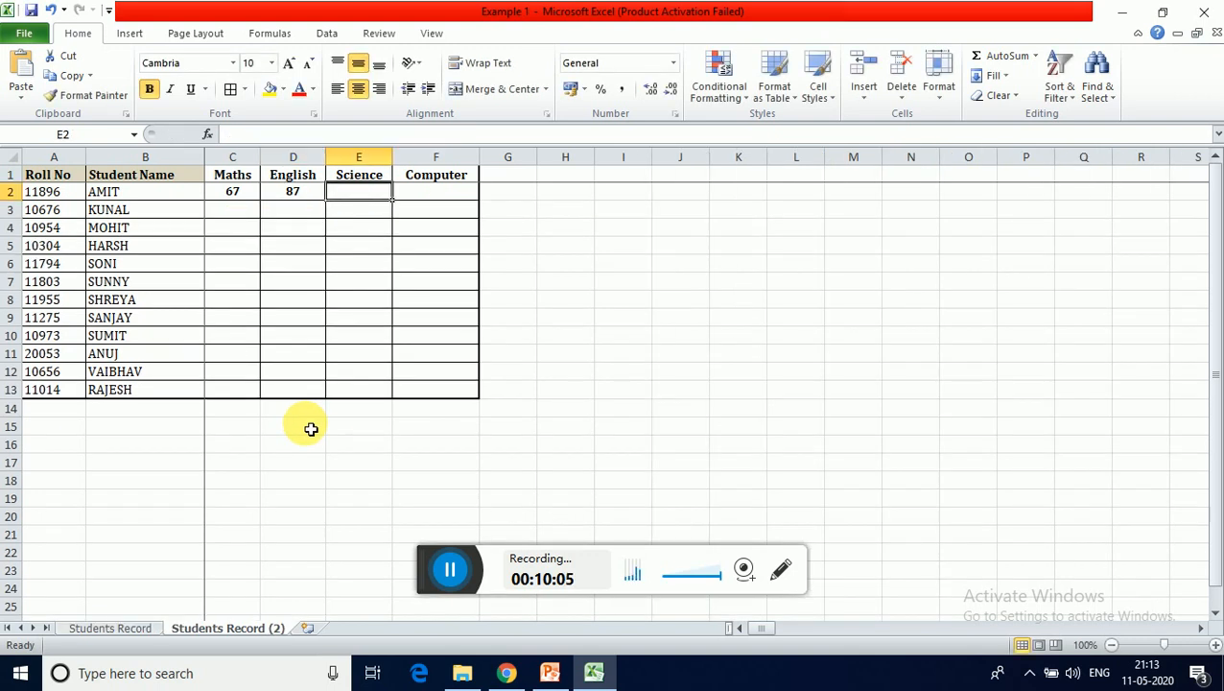
{"action": "type", "text": "=vl"}
{"action": "key", "text": "Tab"}
{"action": "key", "text": "Left"}
{"action": "key", "text": "Left"}
{"action": "key", "text": "Left"}
{"action": "key", "text": "Left"}
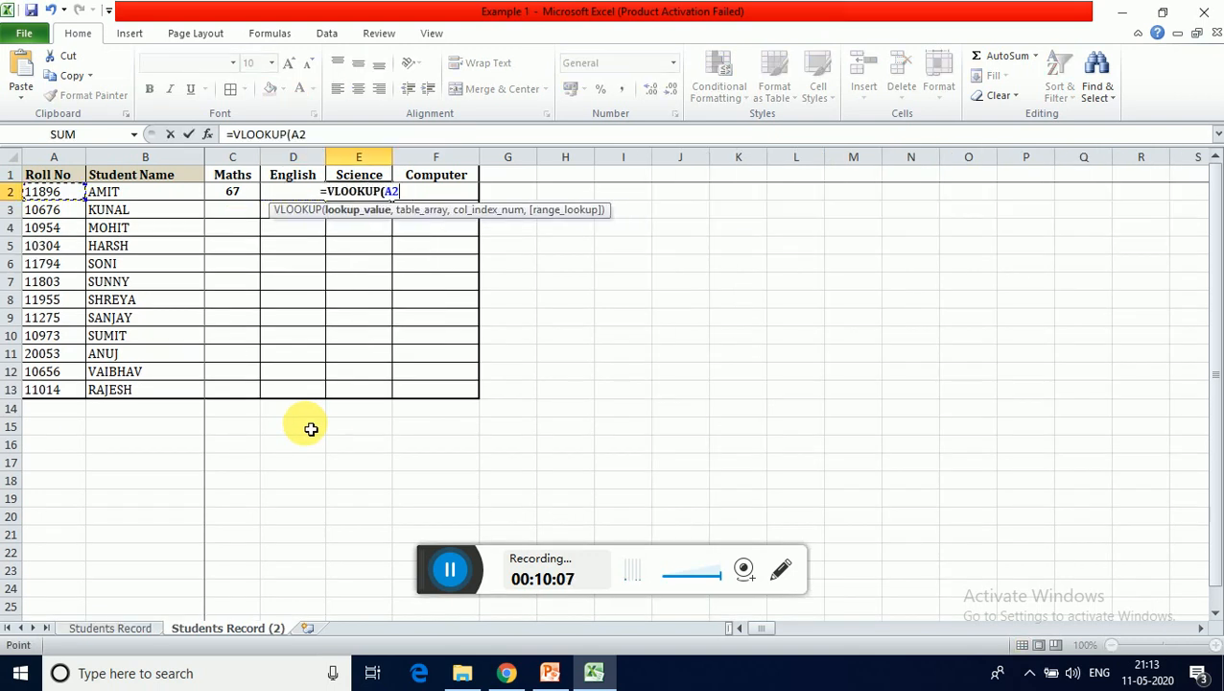
{"action": "type", "text": ","}
Complete the Science lookup with table array A2:E13 from the Students Record sheet, column index 5 and range lookup 0.
{"action": "key", "text": "ctrl+Page_Up"}
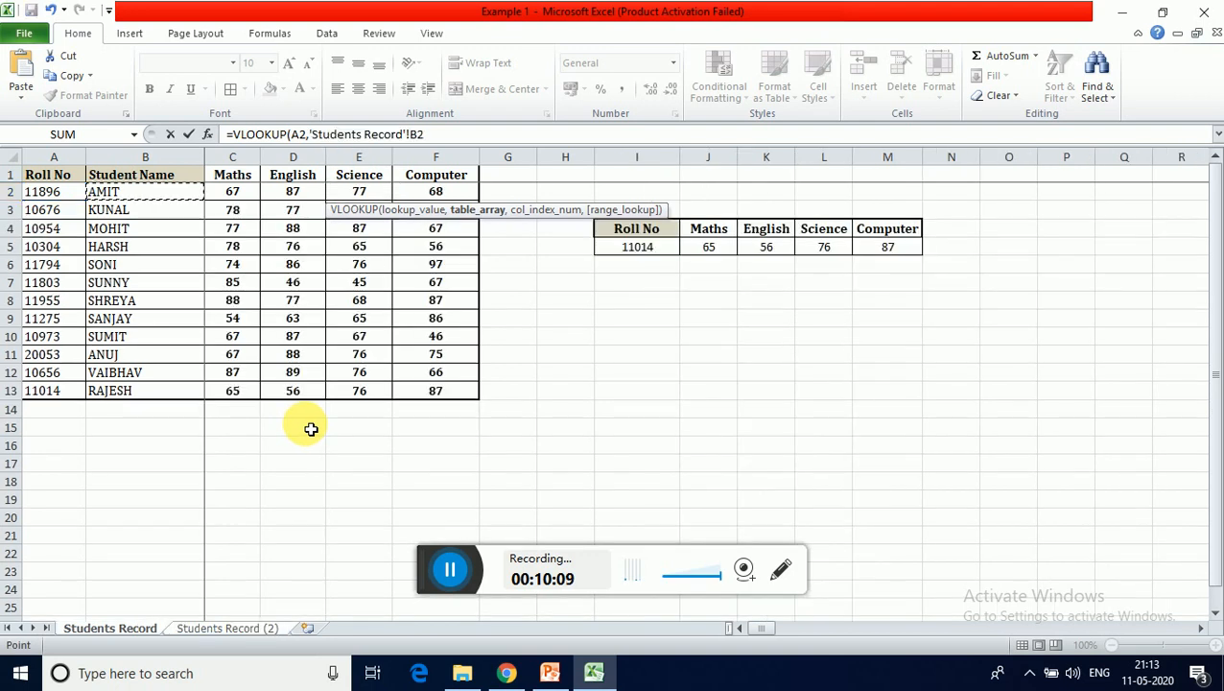
{"action": "key", "text": "Left"}
{"action": "key", "text": "shift+Right"}
{"action": "key", "text": "shift+Right"}
{"action": "key", "text": "shift+Right"}
{"action": "key", "text": "shift+Right"}
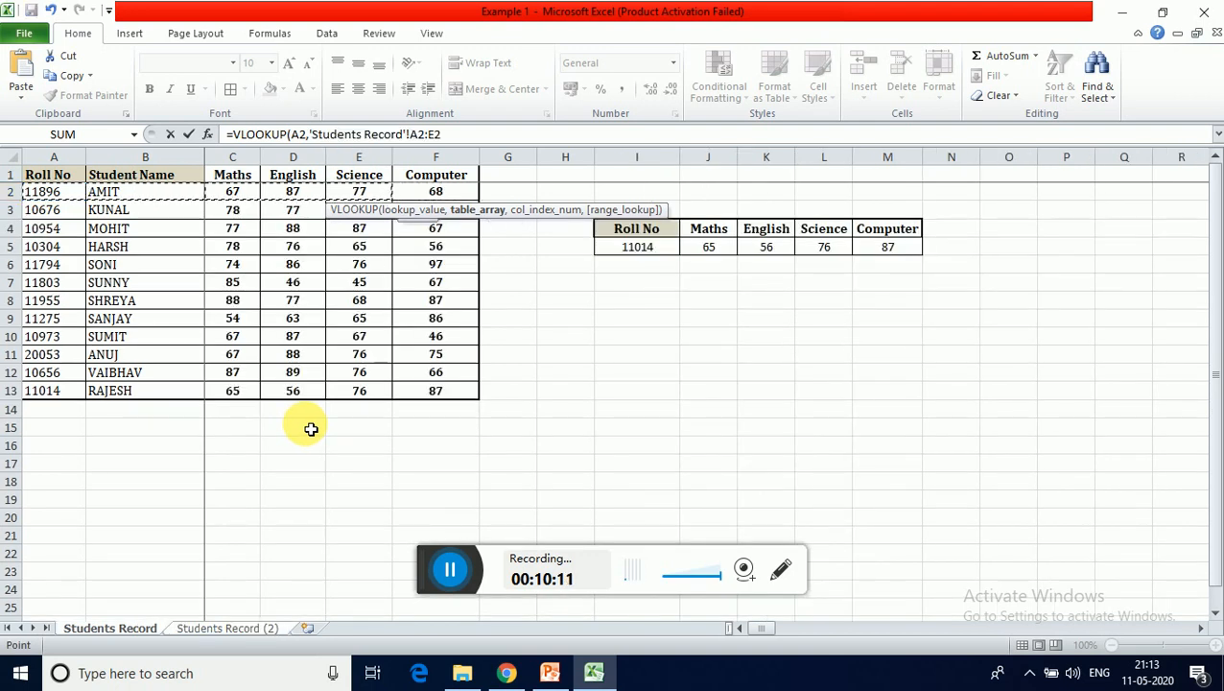
{"action": "key", "text": "ctrl+shift+Down"}
{"action": "type", "text": ",5,0"}
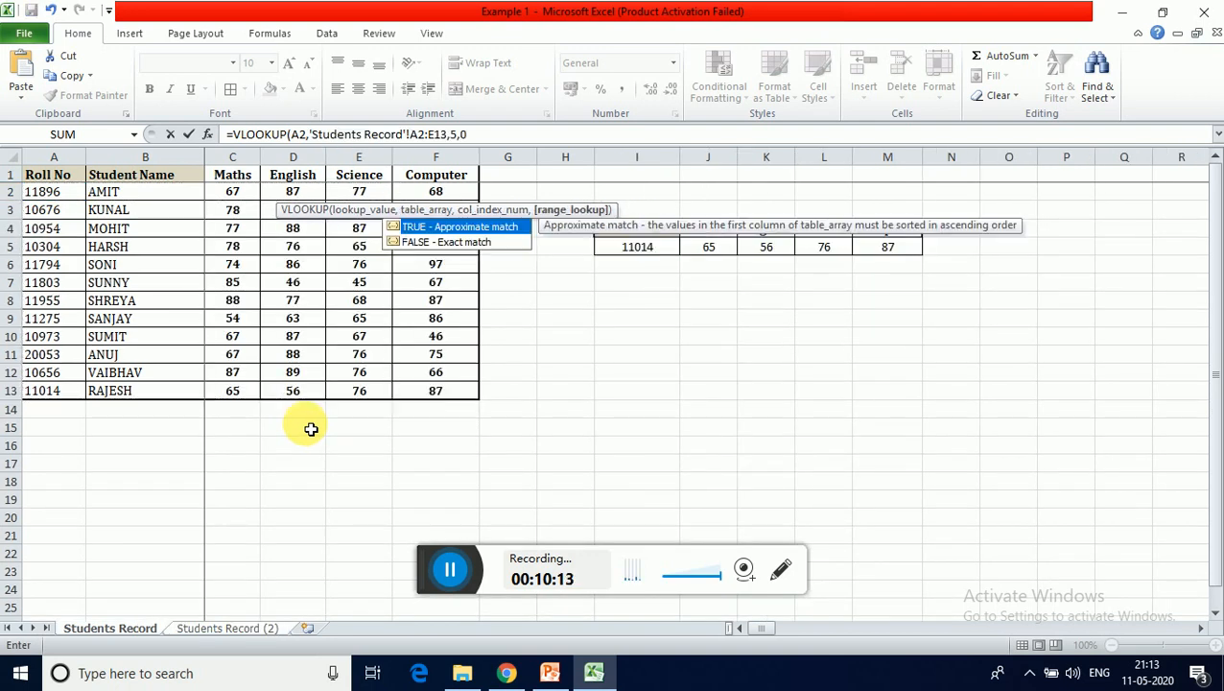
{"action": "key", "text": "Return"}
Start a VLOOKUP formula in the Computer cell F2 with A2 as the lookup value.
{"action": "key", "text": "Up"}
{"action": "key", "text": "Right"}
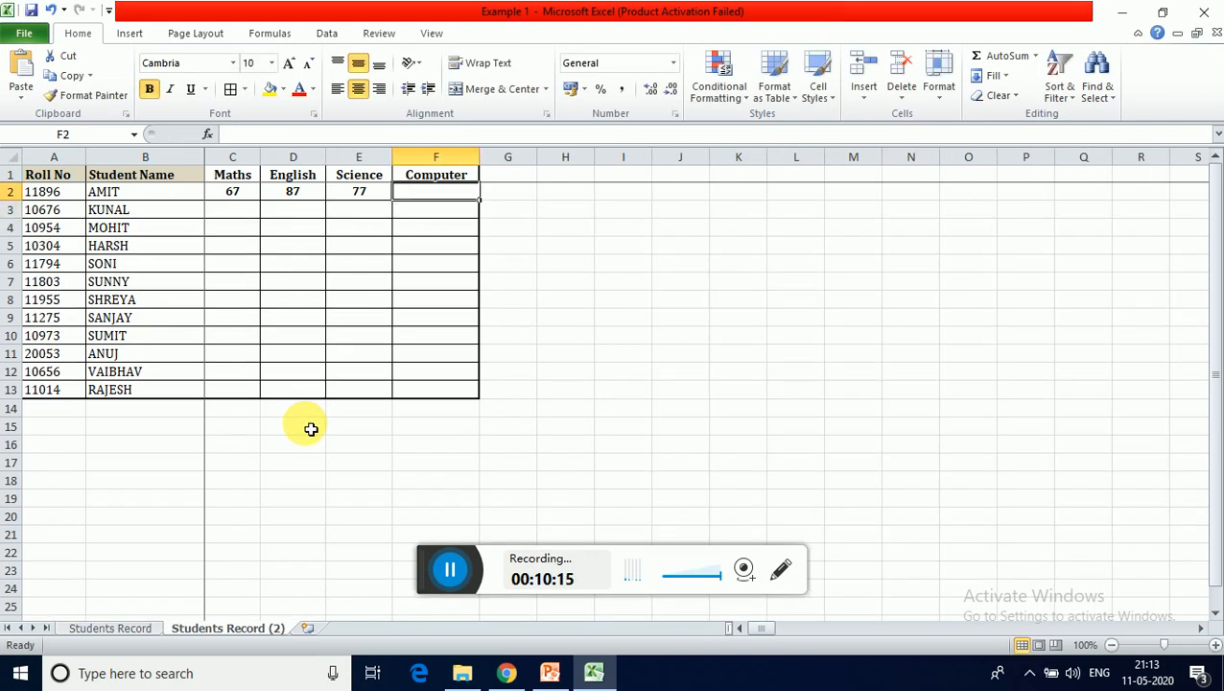
{"action": "type", "text": "=vl"}
{"action": "key", "text": "Tab"}
{"action": "key", "text": "Left"}
{"action": "key", "text": "Left"}
{"action": "key", "text": "Left"}
{"action": "key", "text": "Left"}
{"action": "key", "text": "Left"}
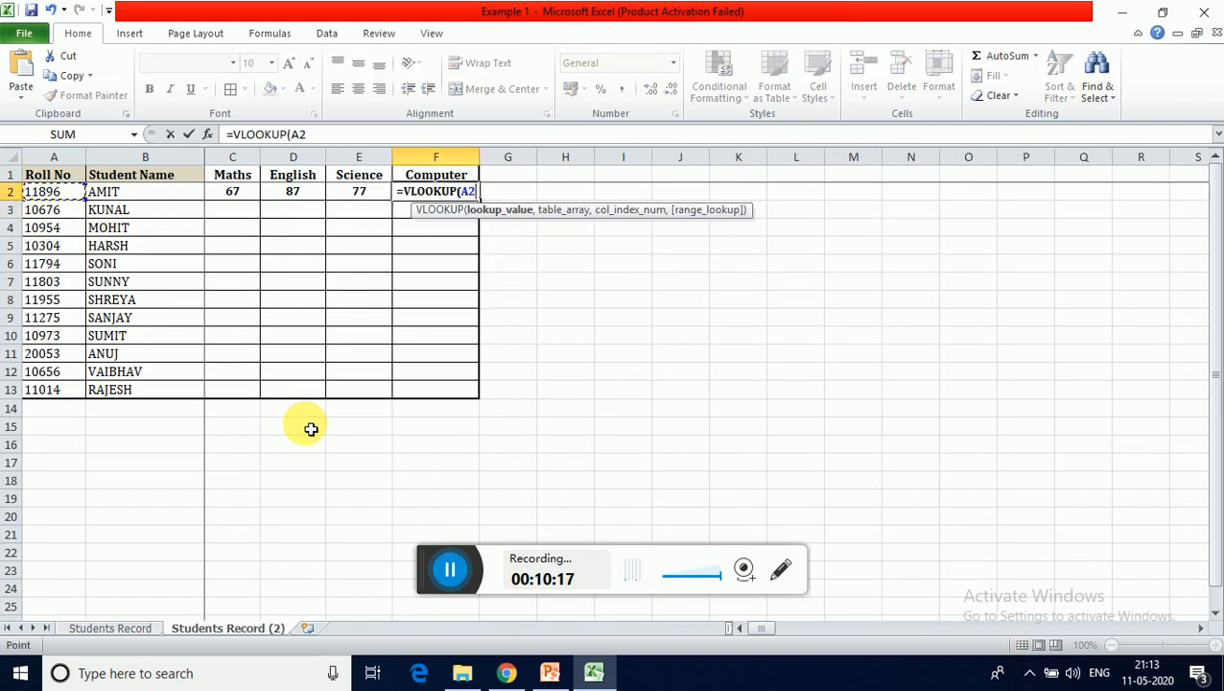
{"action": "type", "text": ","}
Complete the Computer lookup with table array A2:F13 from the Students Record sheet, column index 6 and range lookup 0.
{"action": "key", "text": "ctrl+Page_Up"}
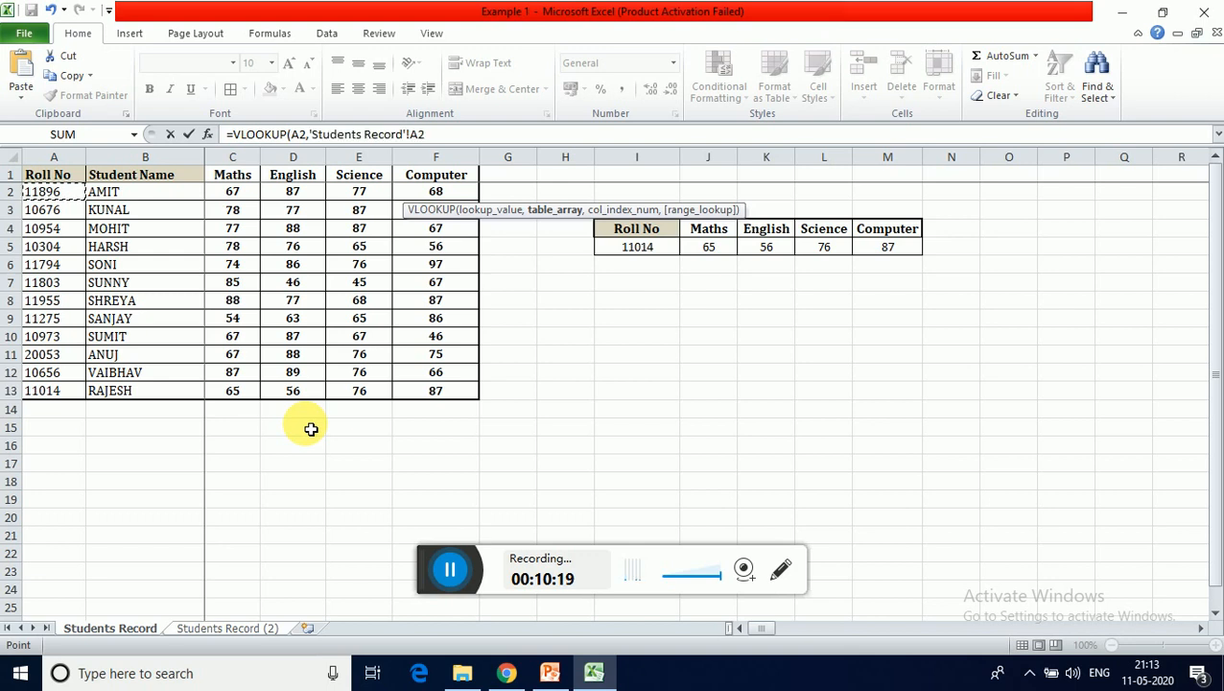
{"action": "key", "text": "shift+Right"}
{"action": "key", "text": "shift+Right"}
{"action": "key", "text": "shift+Right"}
{"action": "key", "text": "shift+Right"}
{"action": "key", "text": "shift+Right"}
{"action": "key", "text": "ctrl+shift+Down"}
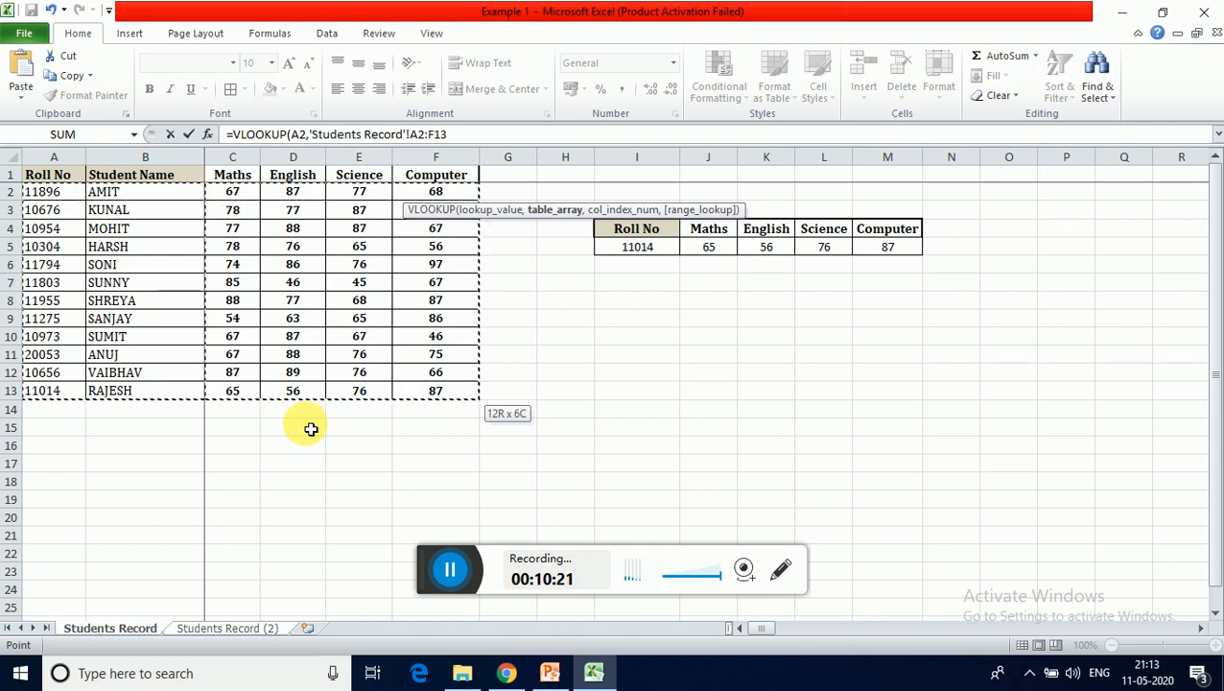
{"action": "type", "text": ",6,0)"}
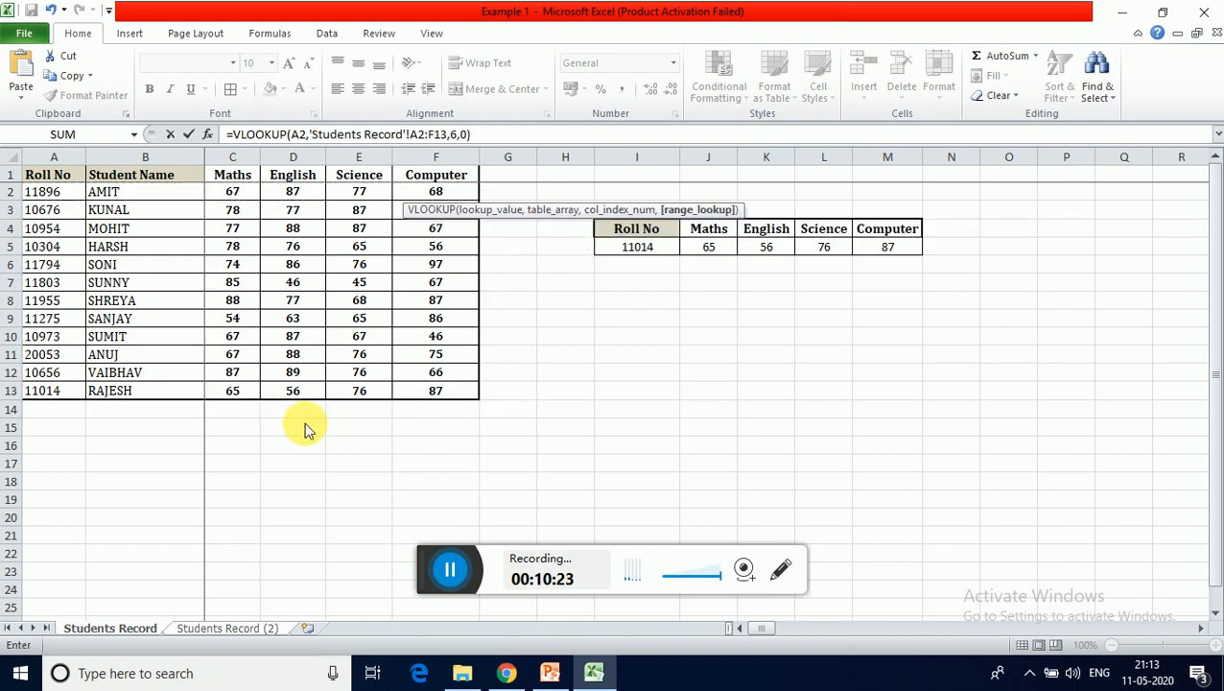
{"action": "key", "text": "Return"}
{"action": "key", "text": "Return"}
{"action": "key", "text": "Up"}
{"action": "key", "text": "Left"}
{"action": "key", "text": "Left"}
{"action": "key", "text": "Up"}
{"action": "key", "text": "Left"}
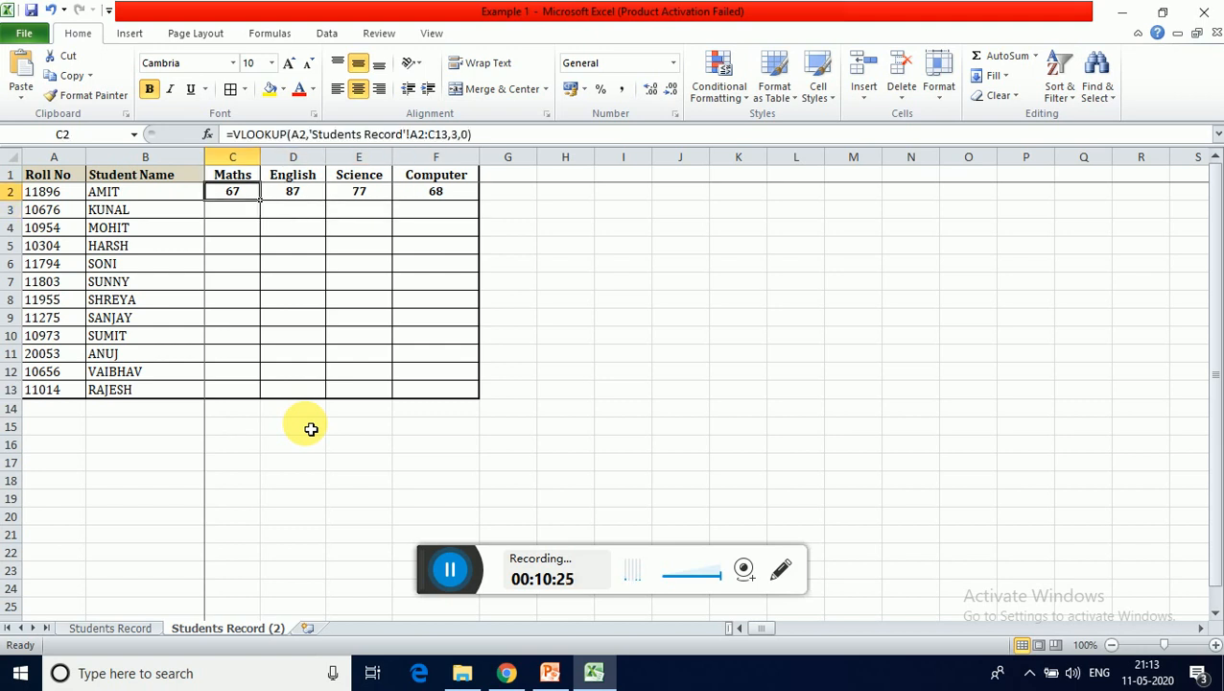
{"action": "key", "text": "Right"}
{"action": "key", "text": "Left"}
{"action": "key", "text": "Left"}
{"action": "key", "text": "Down"}
{"action": "key", "text": "Down"}
{"action": "key", "text": "Down"}
{"action": "key", "text": "Down"}
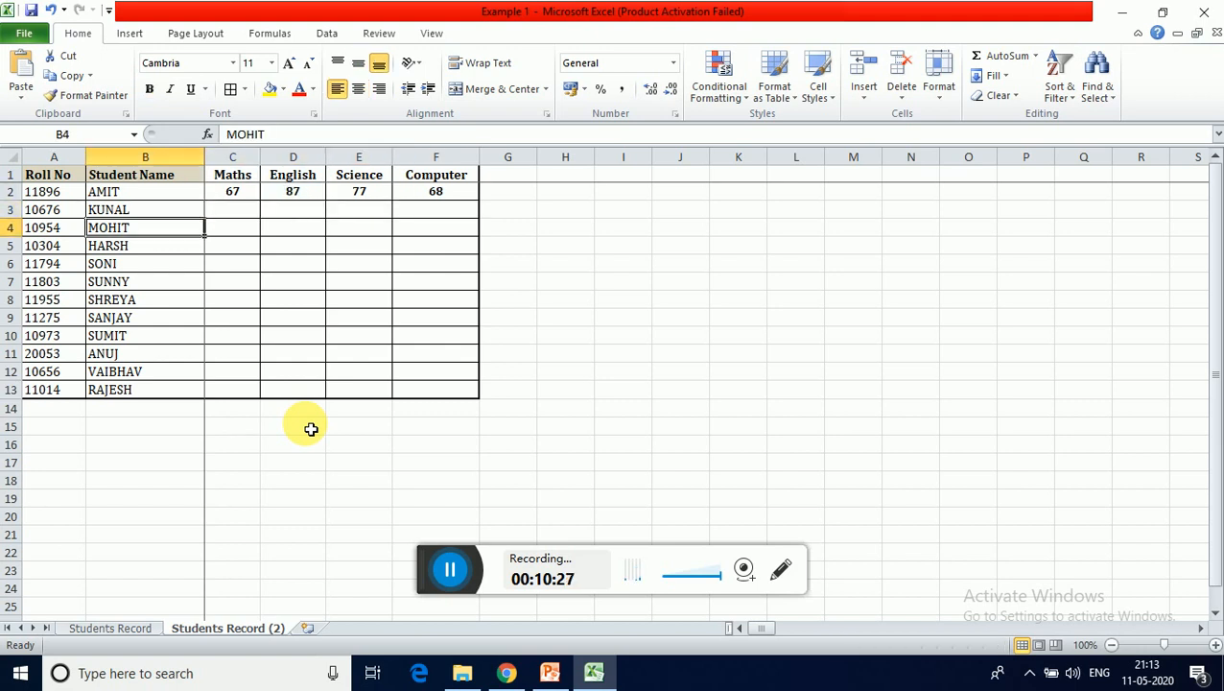
Copy the first student's four VLOOKUP formulas in C2:F2, covering Maths through Computer.
{"action": "key", "text": "Down"}
{"action": "key", "text": "Down"}
{"action": "key", "text": "Down"}
{"action": "key", "text": "Up"}
{"action": "key", "text": "Up"}
{"action": "key", "text": "Up"}
{"action": "key", "text": "Up"}
{"action": "key", "text": "Up"}
{"action": "key", "text": "Up"}
{"action": "key", "text": "Up"}
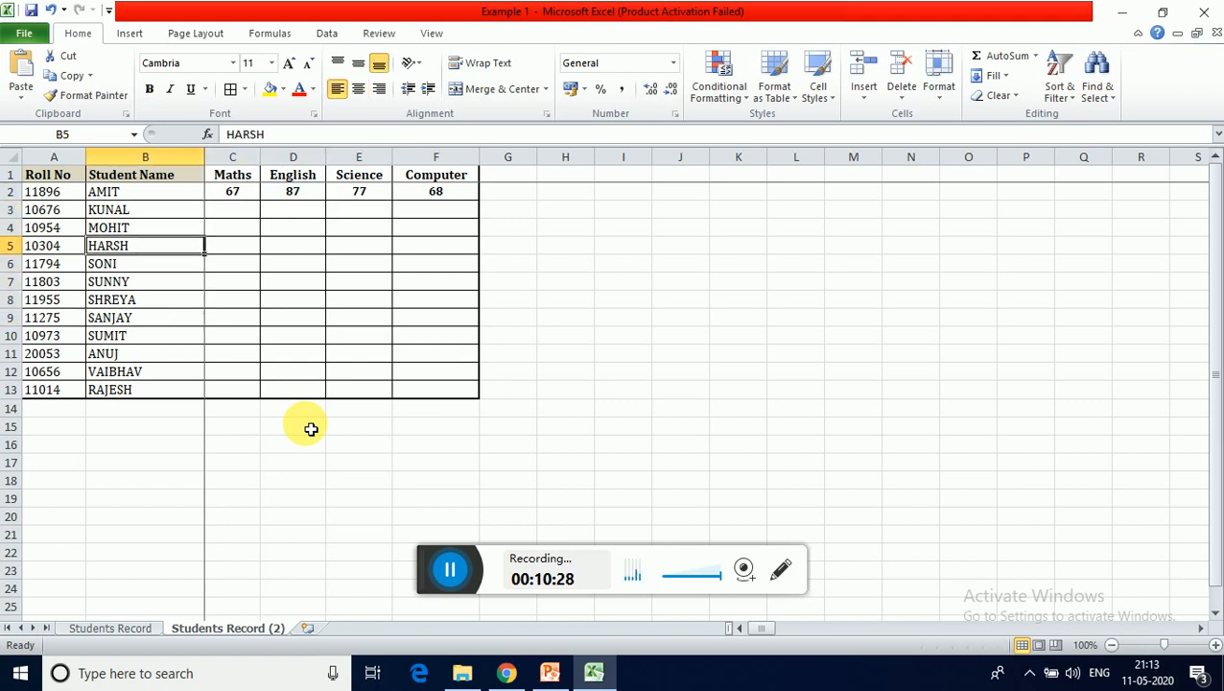
{"action": "key", "text": "Right"}
{"action": "key", "text": "shift+Right"}
{"action": "key", "text": "shift+Right"}
{"action": "key", "text": "shift+Right"}
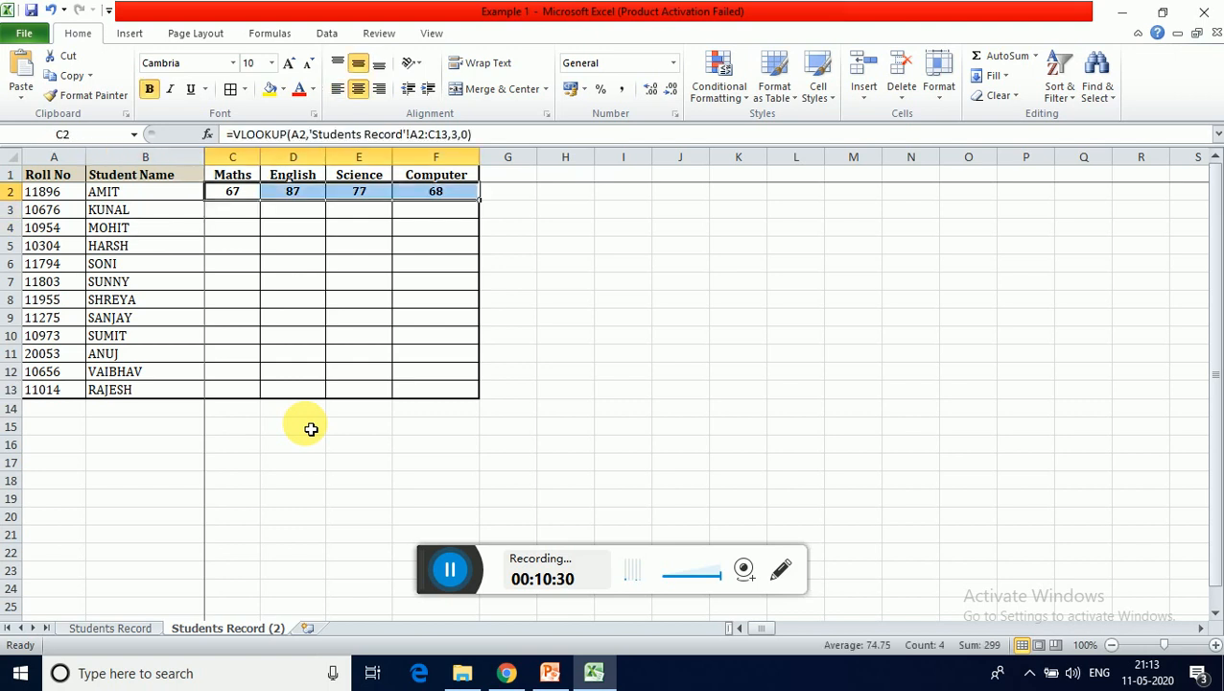
{"action": "key", "text": "ctrl+c"}
Paste the copied VLOOKUP formulas over C2:F13 to fill in the marks for all students.
{"action": "key", "text": "ctrl+shift+Down"}
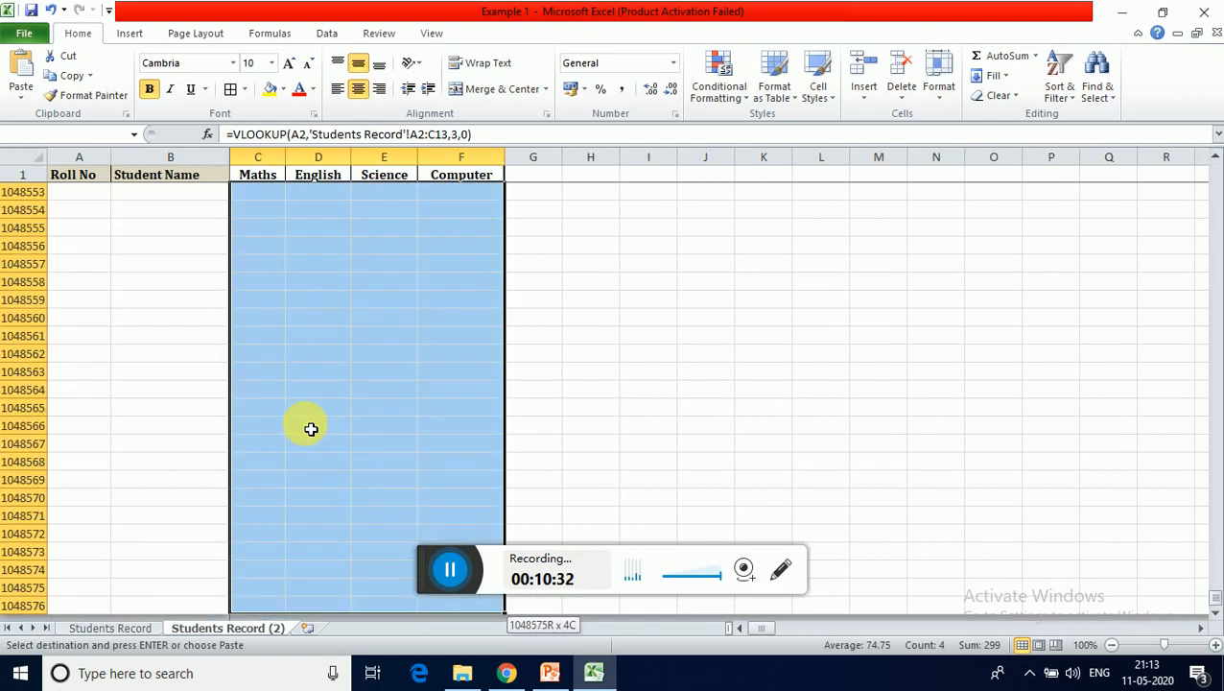
{"action": "key", "text": "ctrl+Home"}
{"action": "key", "text": "shift+Right"}
{"action": "key", "text": "shift+Right"}
{"action": "key", "text": "shift+Right"}
{"action": "key", "text": "shift+Right"}
{"action": "key", "text": "shift+Down"}
{"action": "key", "text": "shift+Left"}
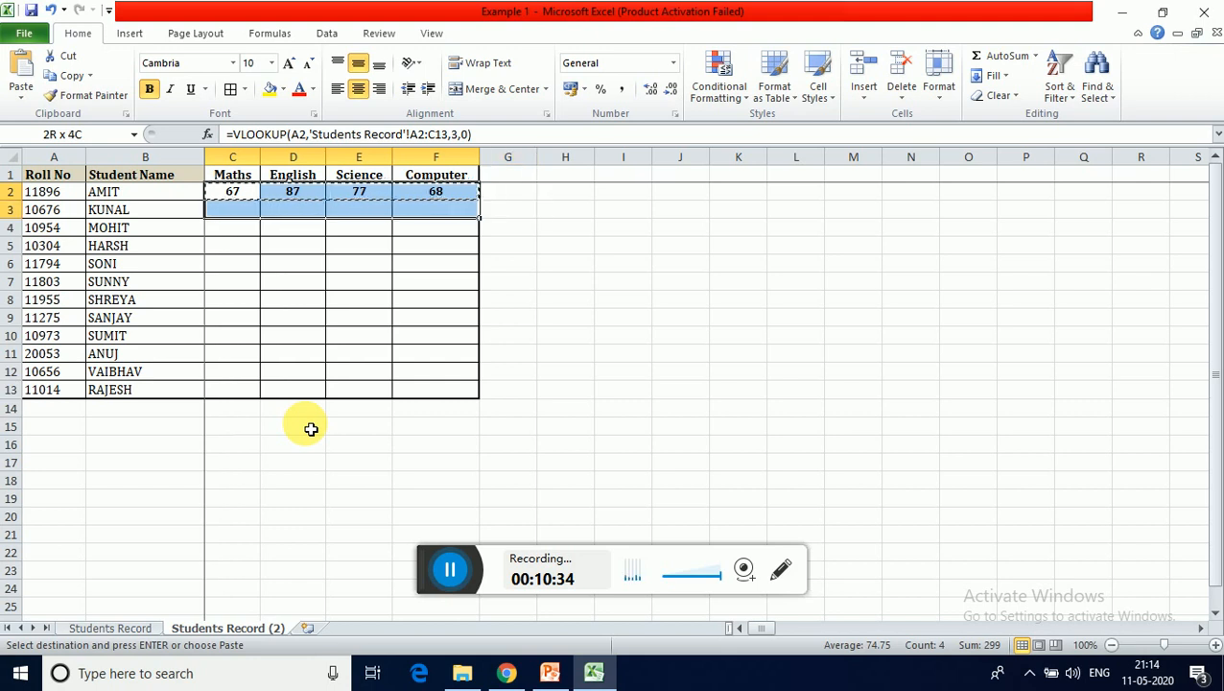
{"action": "key", "text": "shift+Down"}
{"action": "key", "text": "shift+Down"}
{"action": "key", "text": "shift+Down"}
{"action": "key", "text": "shift+Down"}
{"action": "key", "text": "shift+Down"}
{"action": "key", "text": "shift+Down"}
{"action": "key", "text": "shift+Down"}
{"action": "key", "text": "shift+Down"}
{"action": "key", "text": "shift+Down"}
{"action": "key", "text": "shift+Down"}
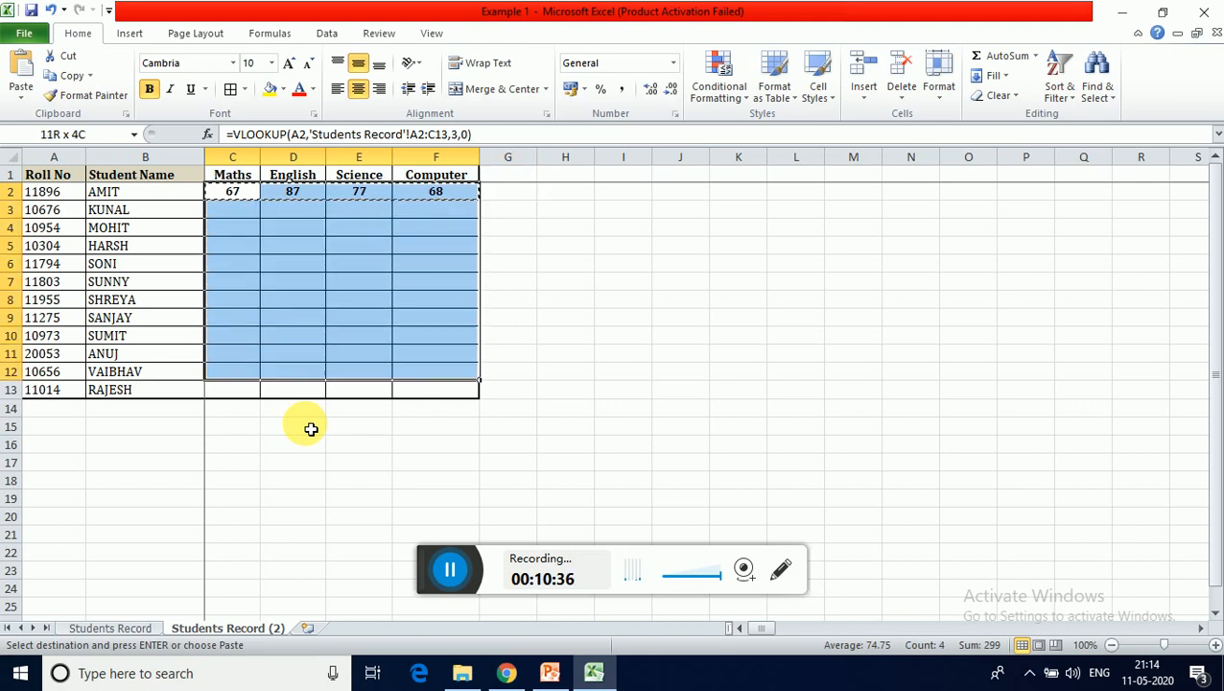
{"action": "key", "text": "ctrl+v"}
Go to the Maths cell C5 and save the workbook.
{"action": "key", "text": "Up"}
{"action": "key", "text": "Down"}
{"action": "key", "text": "Down"}
{"action": "key", "text": "Down"}
{"action": "key", "text": "Down"}
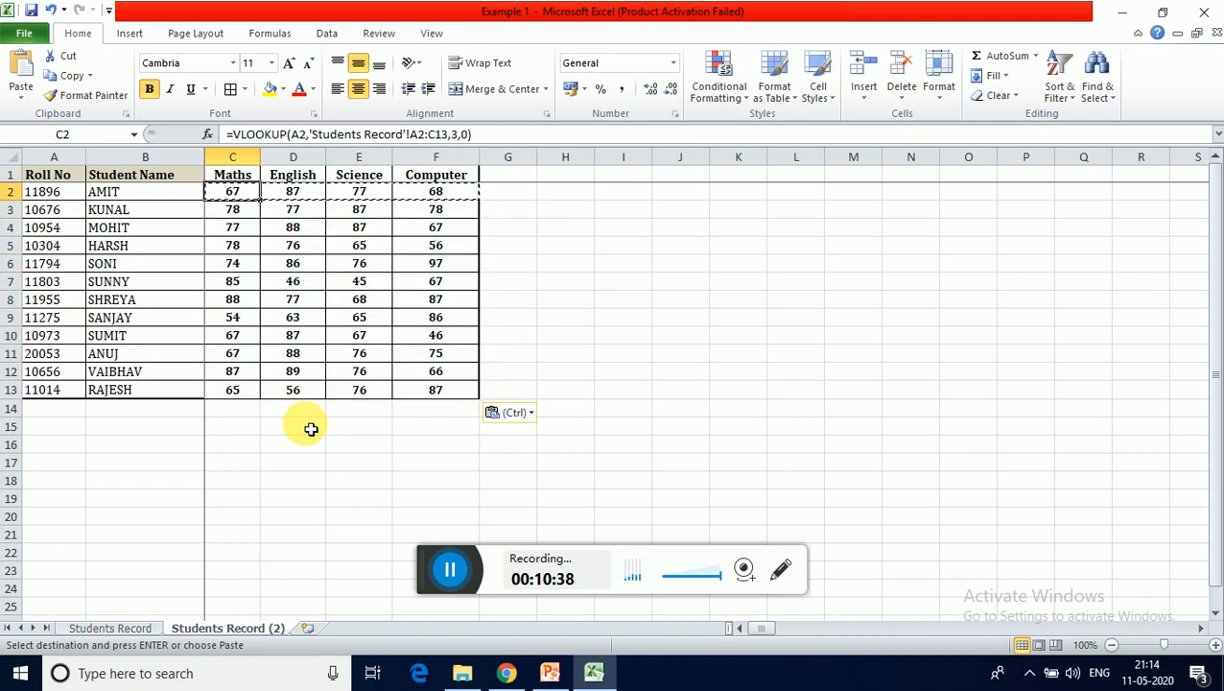
{"action": "key", "text": "ctrl+s"}
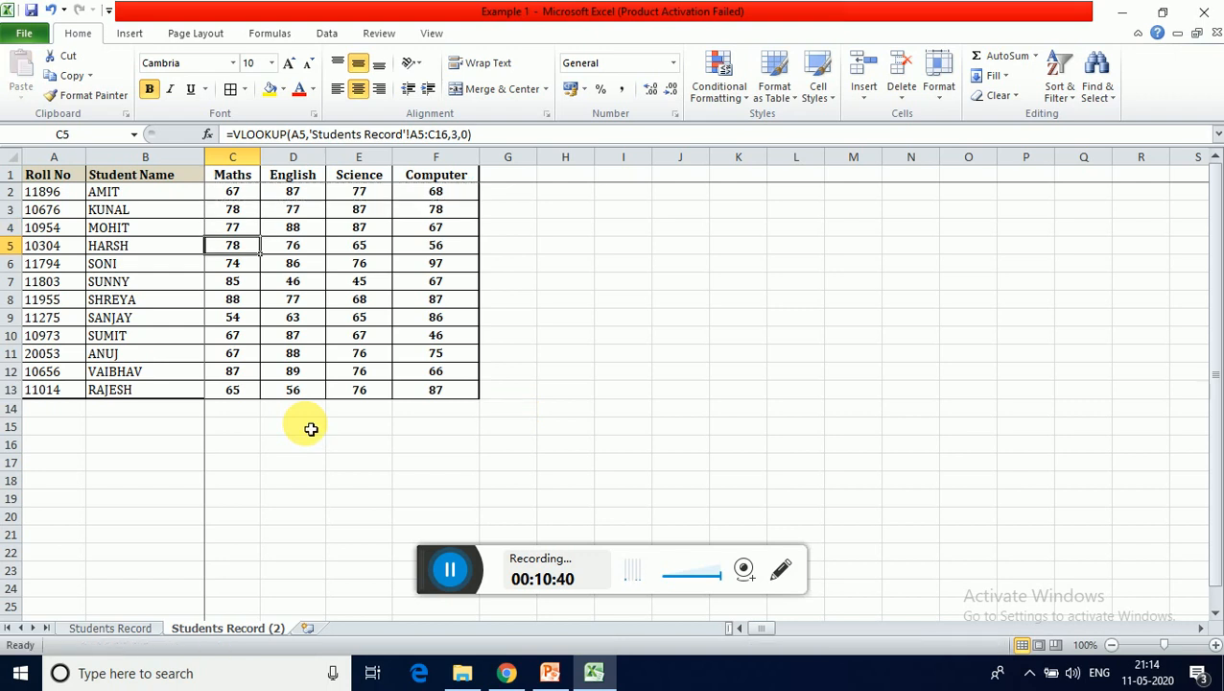
{"action": "left_click", "coordinate": [451, 570]}
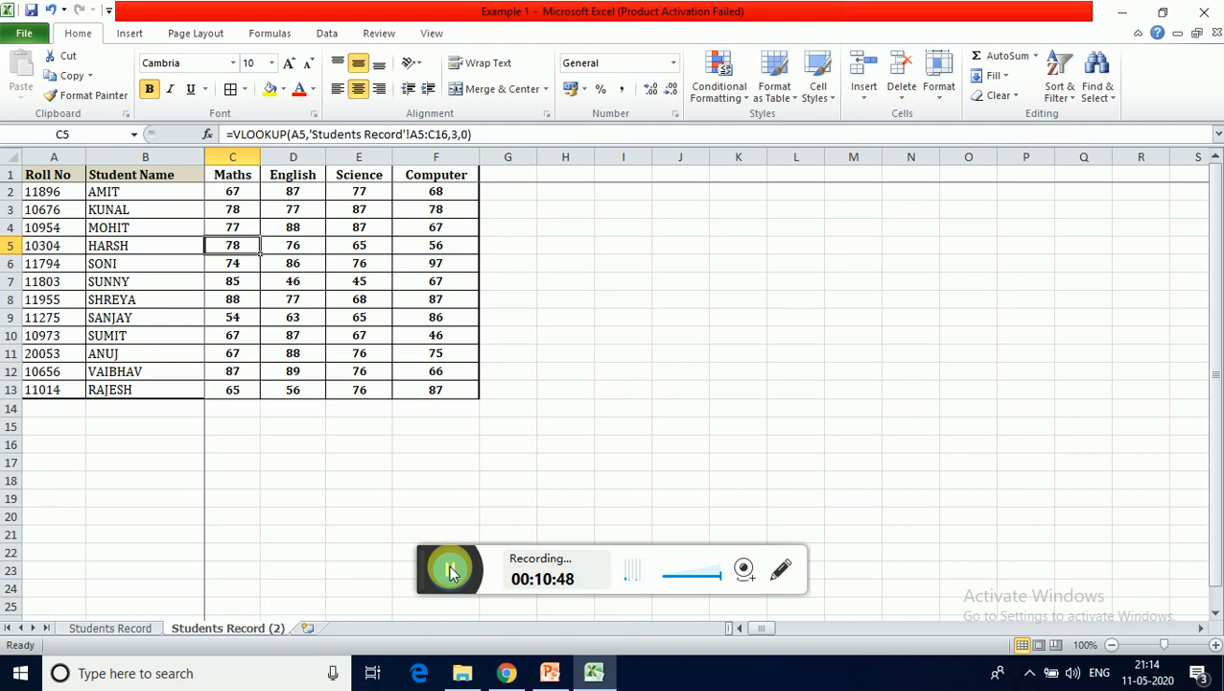
{"action": "left_click", "coordinate": [450, 567]}
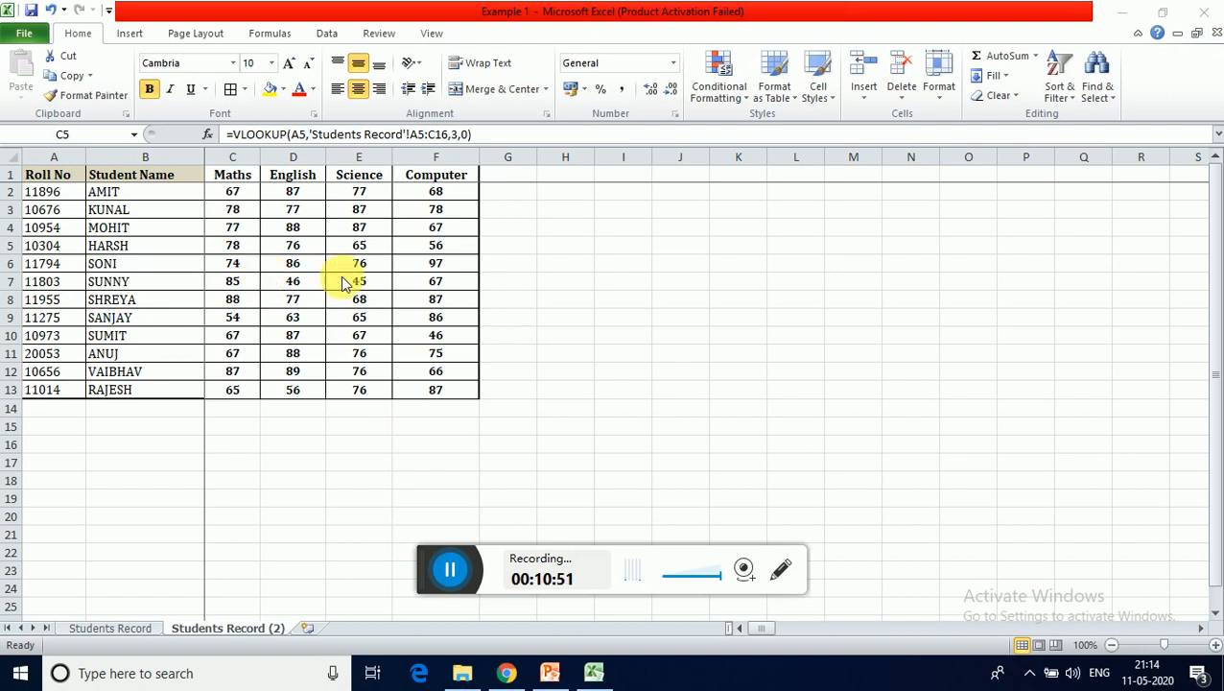